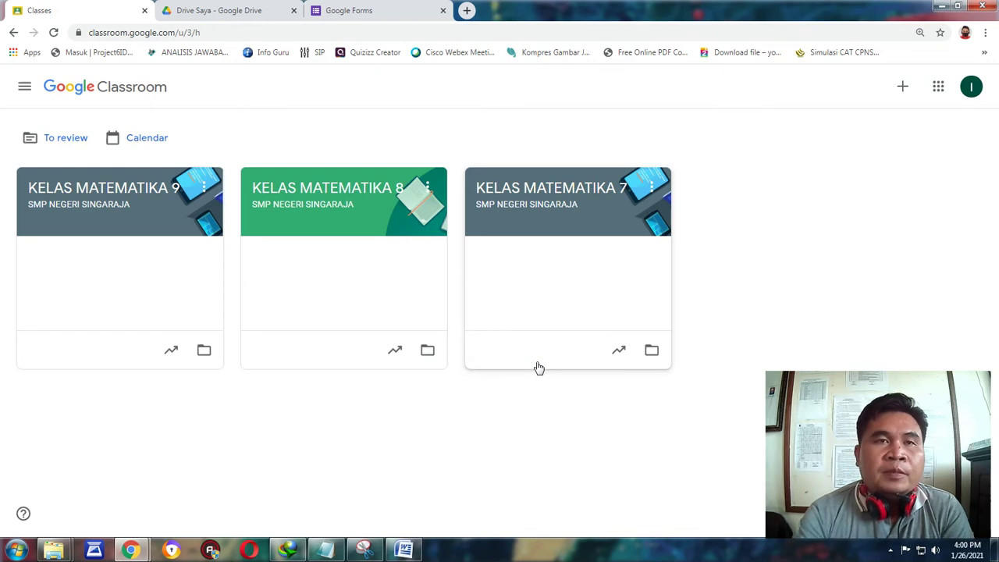
Switch to the Google Forms start page tab showing recent forms.
{"action": "left_click", "coordinate": [361, 9]}
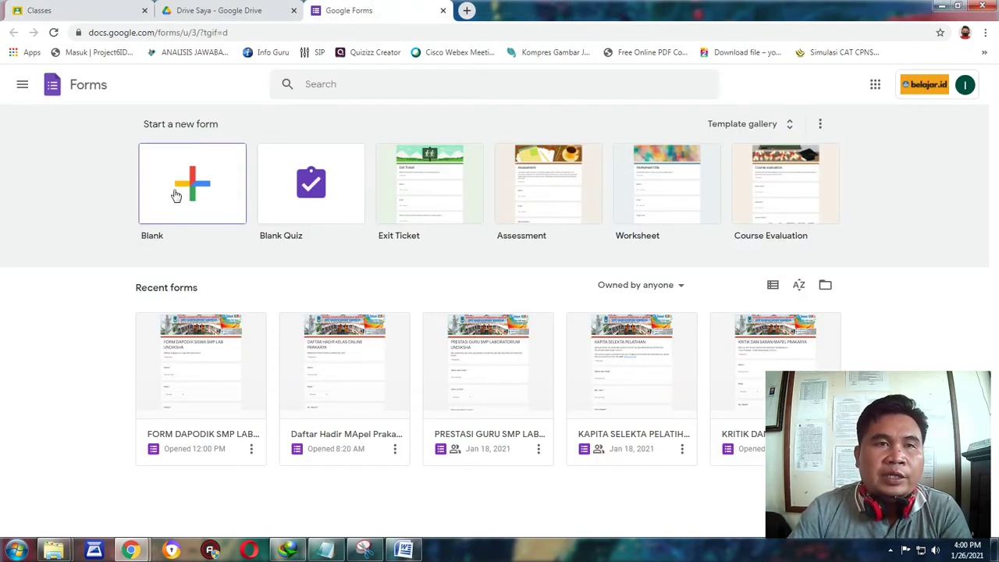
In Google Drive, view the New > Google Forms choices, then return to the Classroom class list.
{"action": "left_click", "coordinate": [206, 9]}
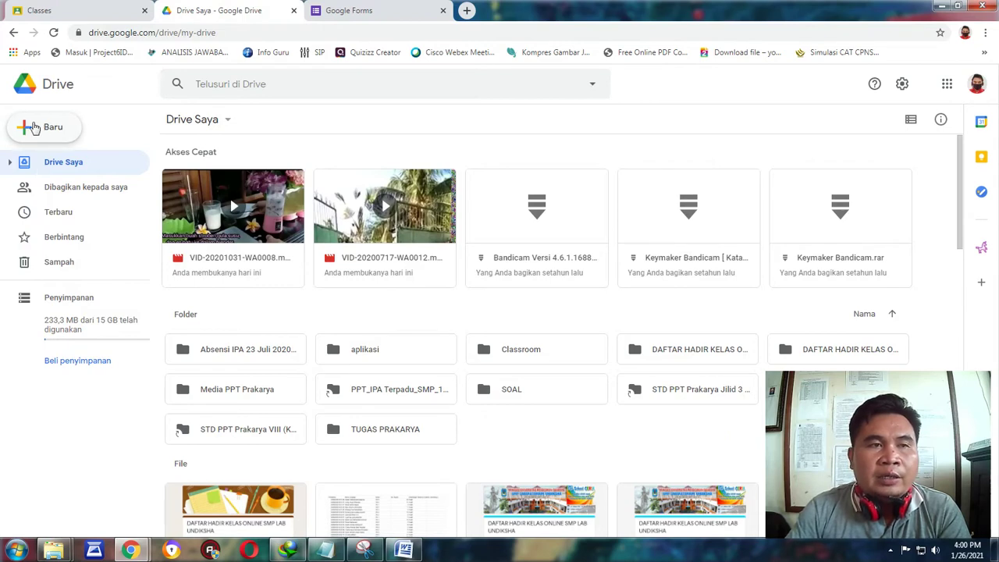
{"action": "left_click", "coordinate": [34, 128]}
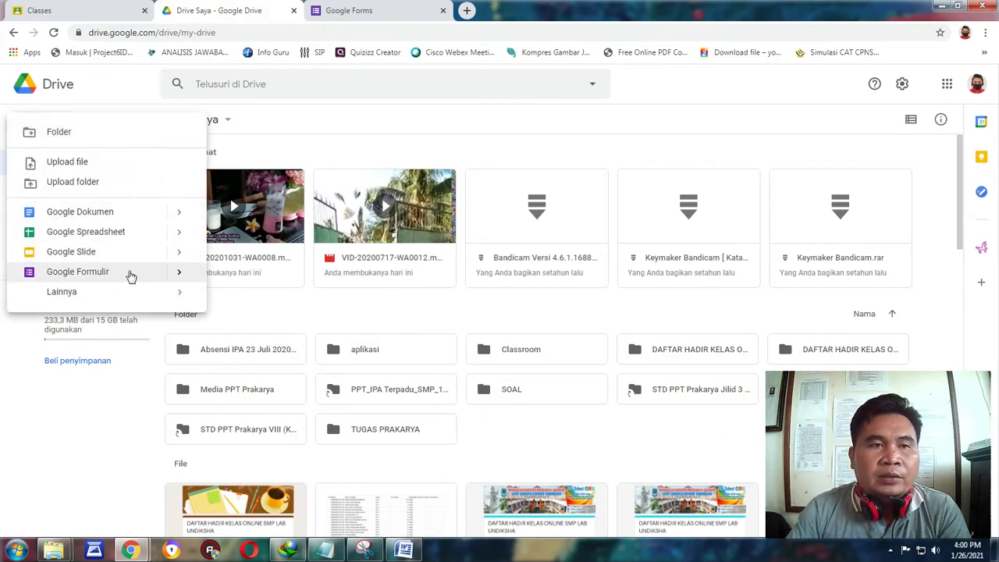
{"action": "left_click", "coordinate": [178, 271]}
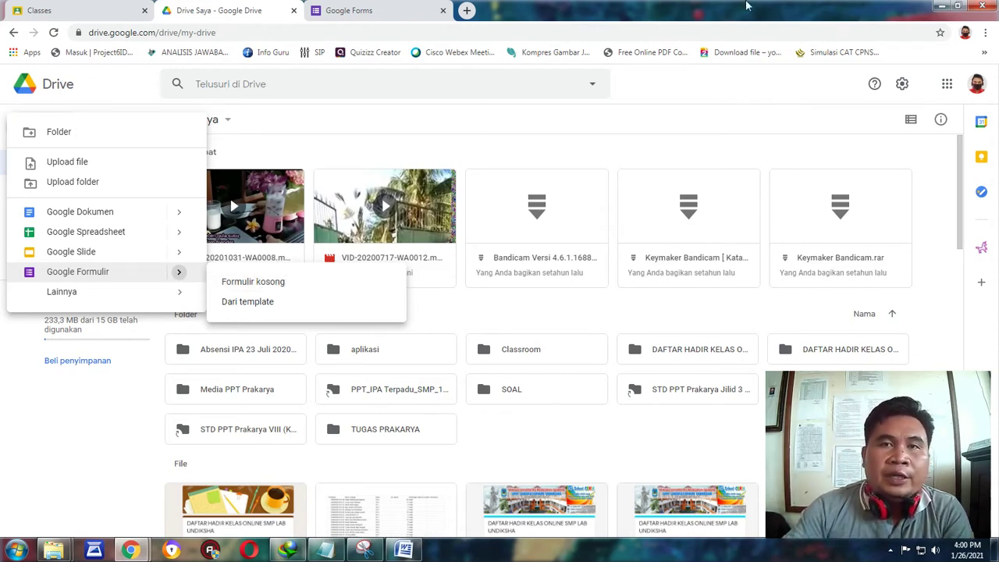
{"action": "left_click", "coordinate": [125, 10]}
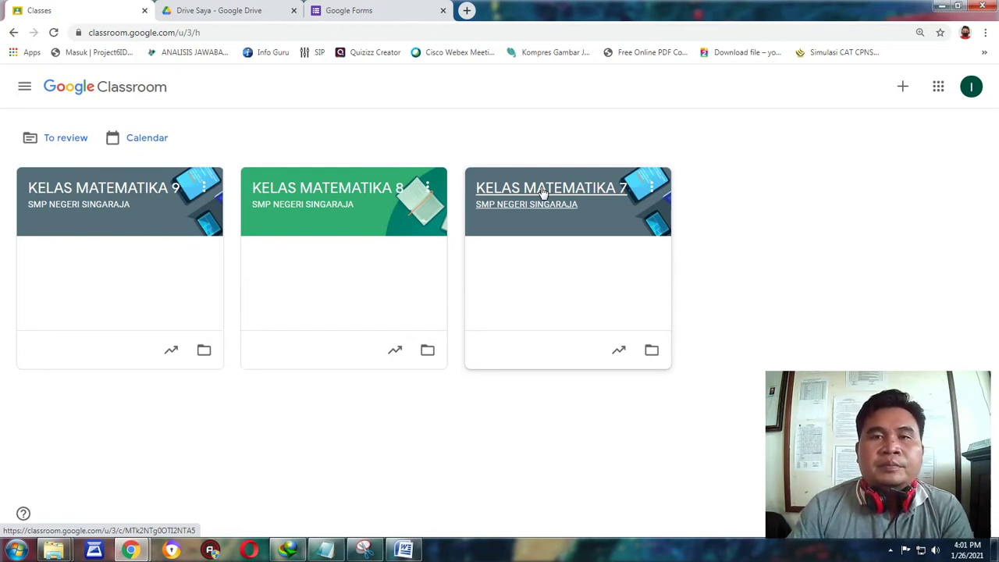
Create a new Quiz assignment from the Classwork page of KELAS MATEMATIKA 7.
{"action": "left_click", "coordinate": [542, 190]}
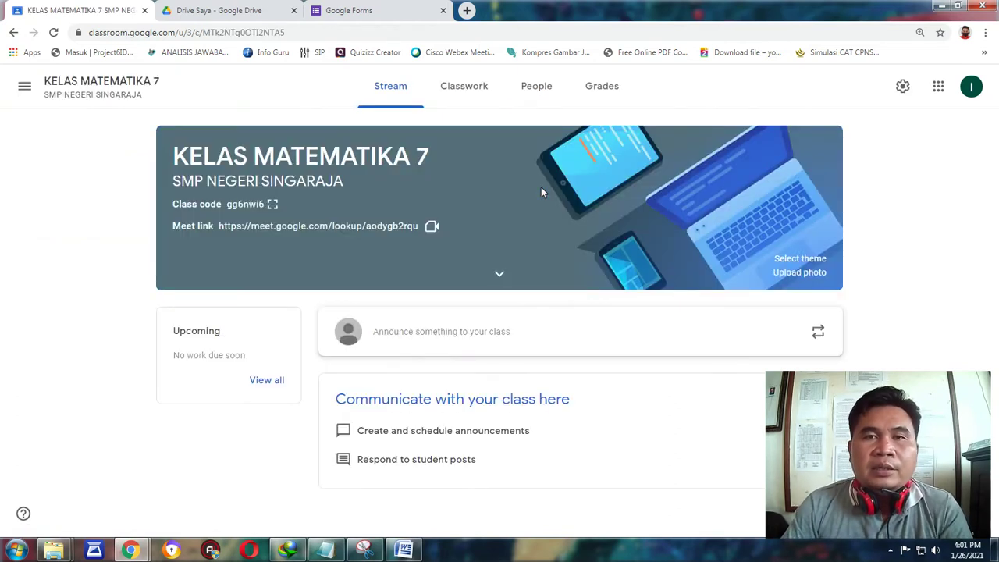
{"action": "left_click", "coordinate": [464, 92]}
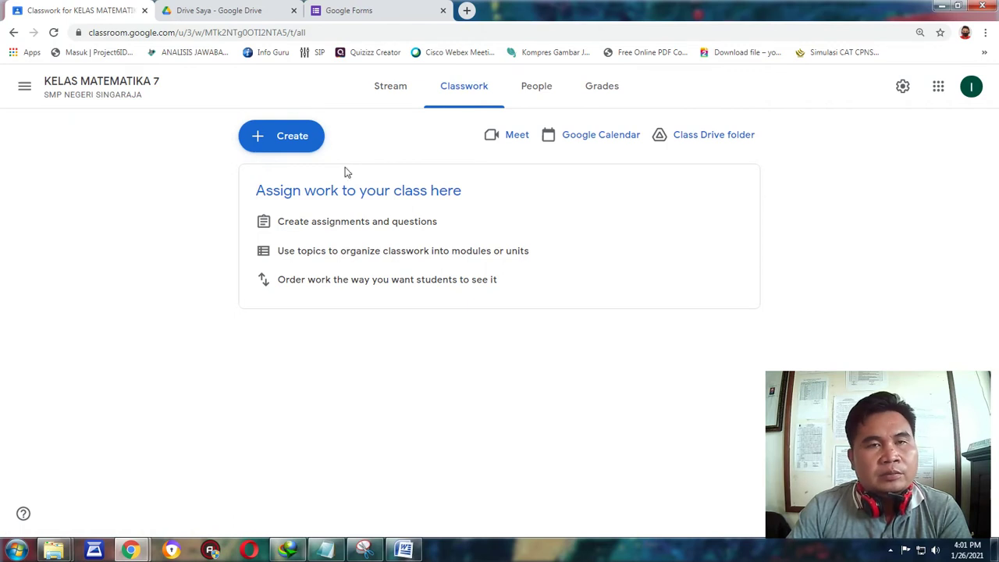
{"action": "left_click", "coordinate": [265, 138]}
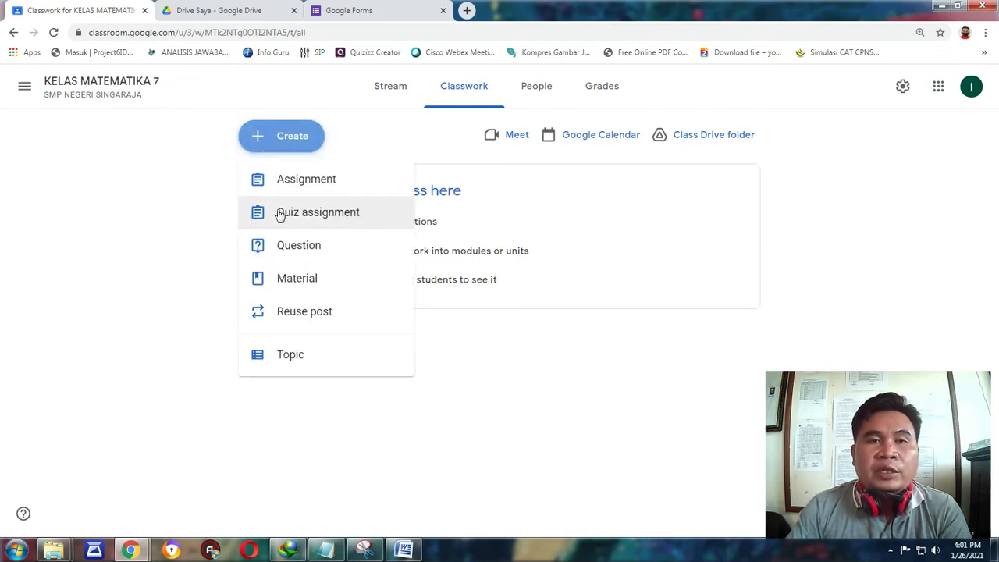
{"action": "left_click", "coordinate": [325, 220]}
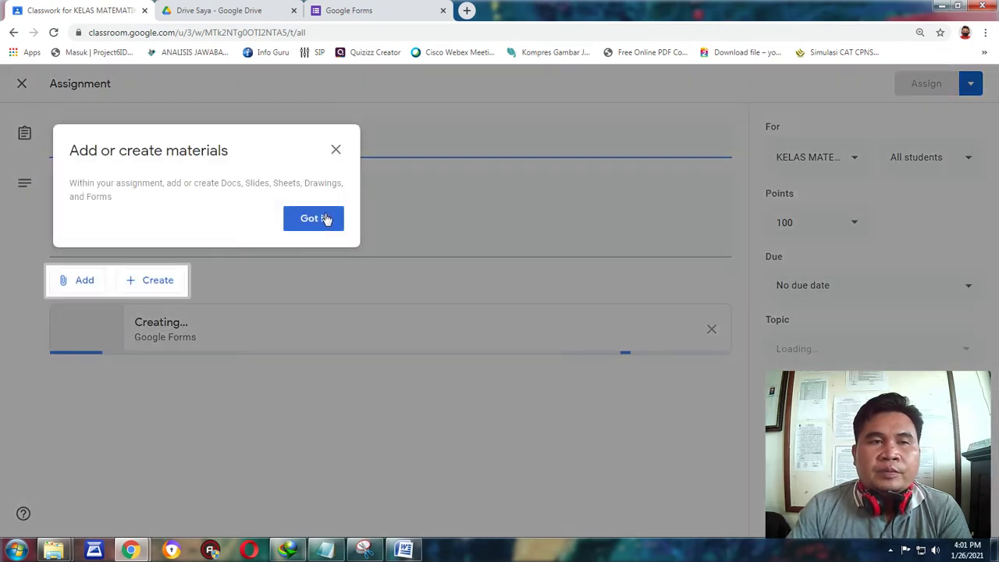
Dismiss the tip and title the quiz assignment 'KUIS 01 Kerajinan'.
{"action": "left_click", "coordinate": [321, 220]}
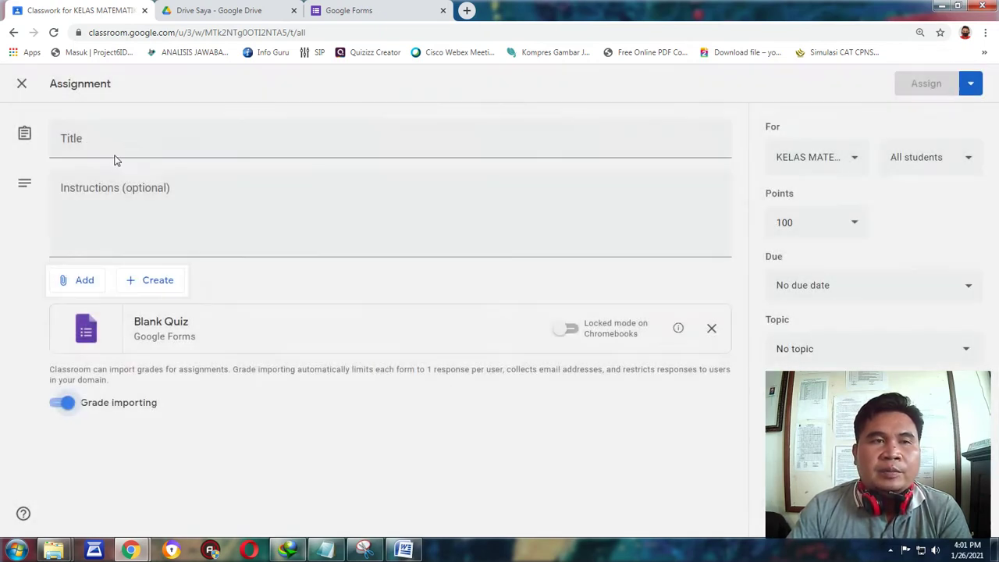
{"action": "left_click", "coordinate": [94, 144]}
{"action": "type", "text": "KUIS"}
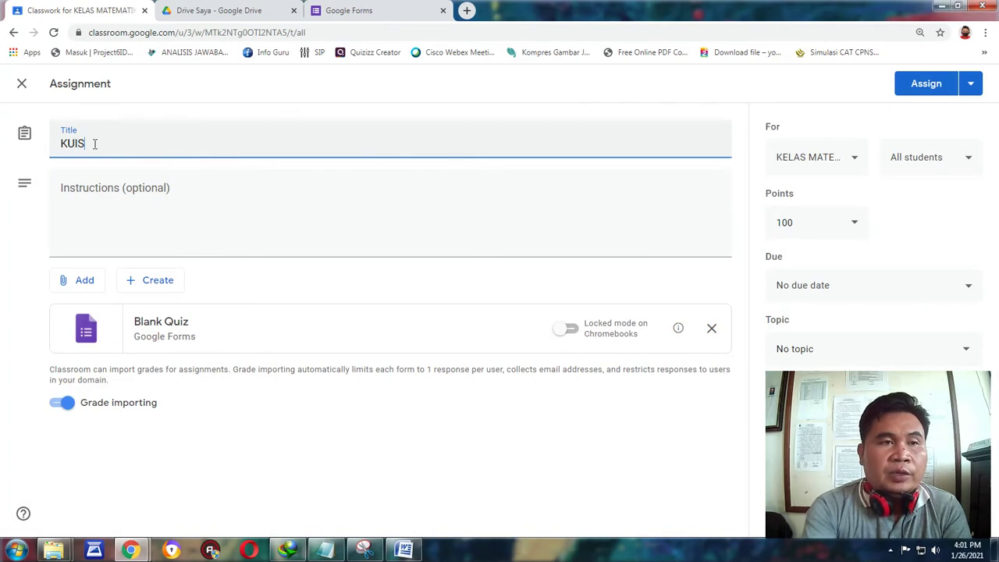
{"action": "type", "text": " 01"}
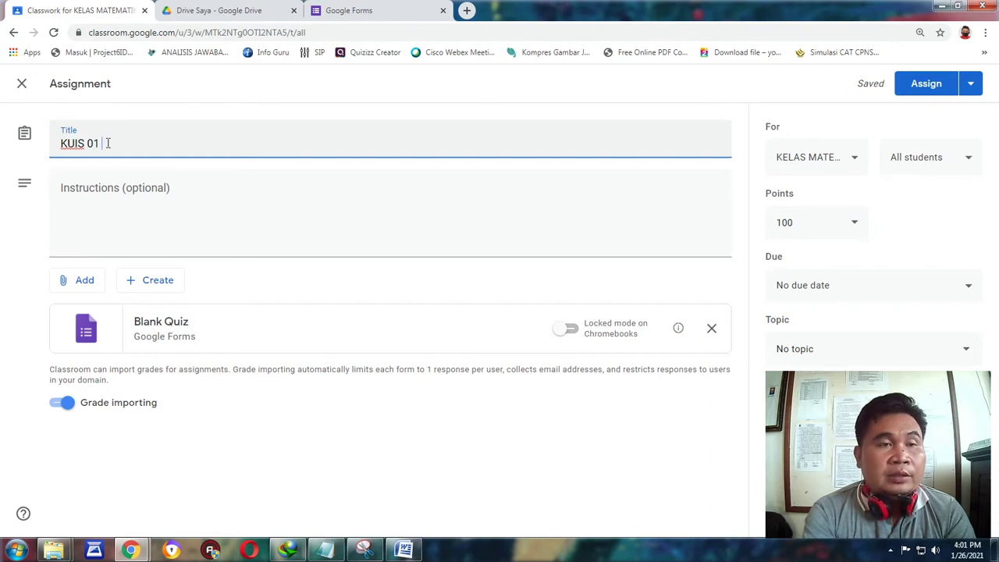
{"action": "type", "text": "Kerajinan"}
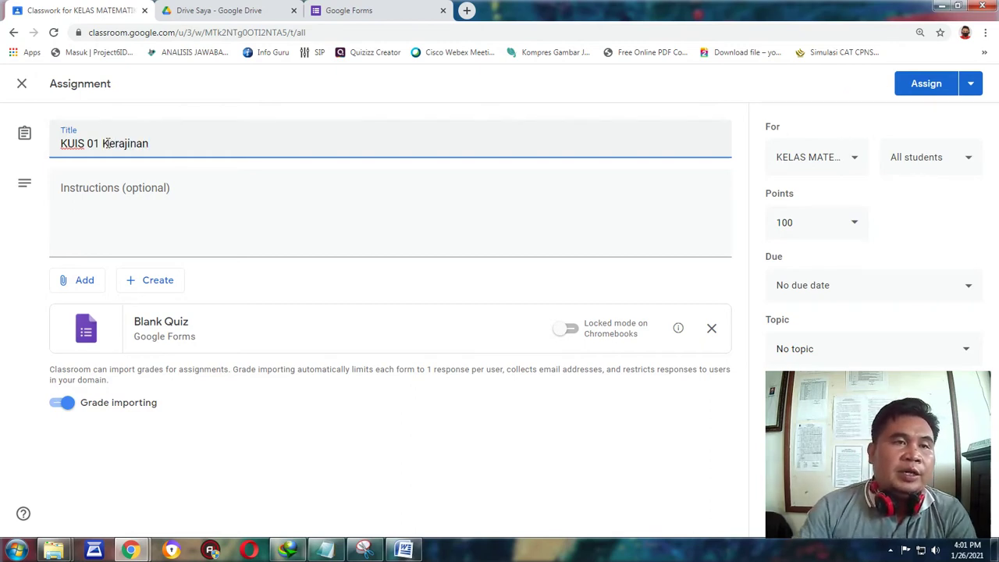
Write instructions 'Kerjakan kuis berikut selanju…' and type PRAKARYA KERAJINAN into the quiz form title.
{"action": "left_click", "coordinate": [109, 203]}
{"action": "type", "text": "Kerja"}
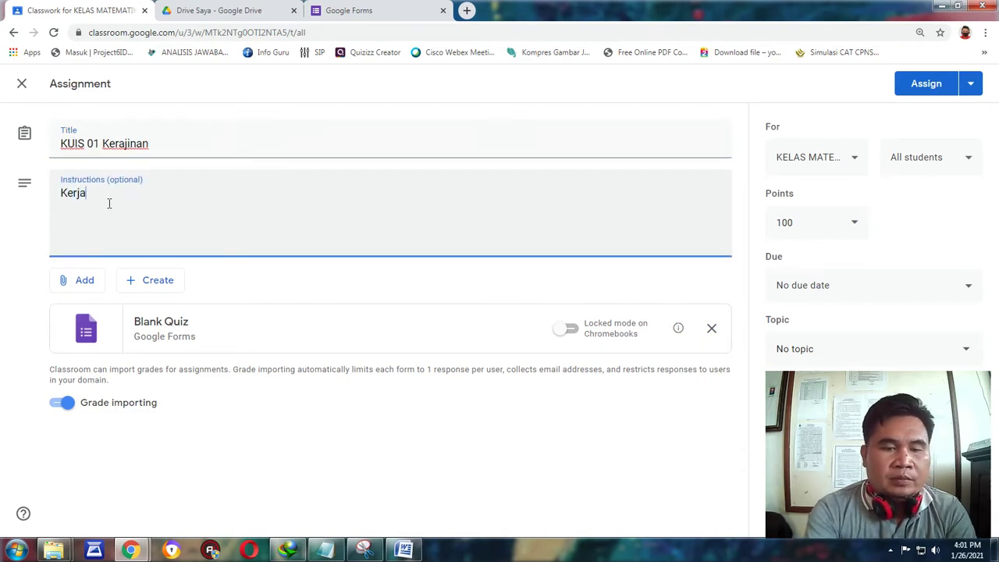
{"action": "type", "text": "kan kuis "}
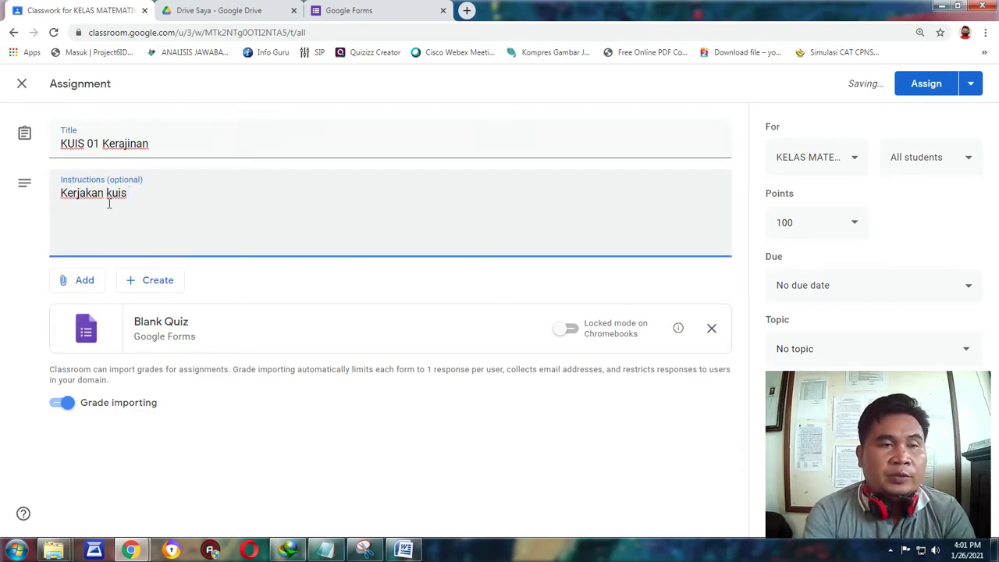
{"action": "type", "text": "be"}
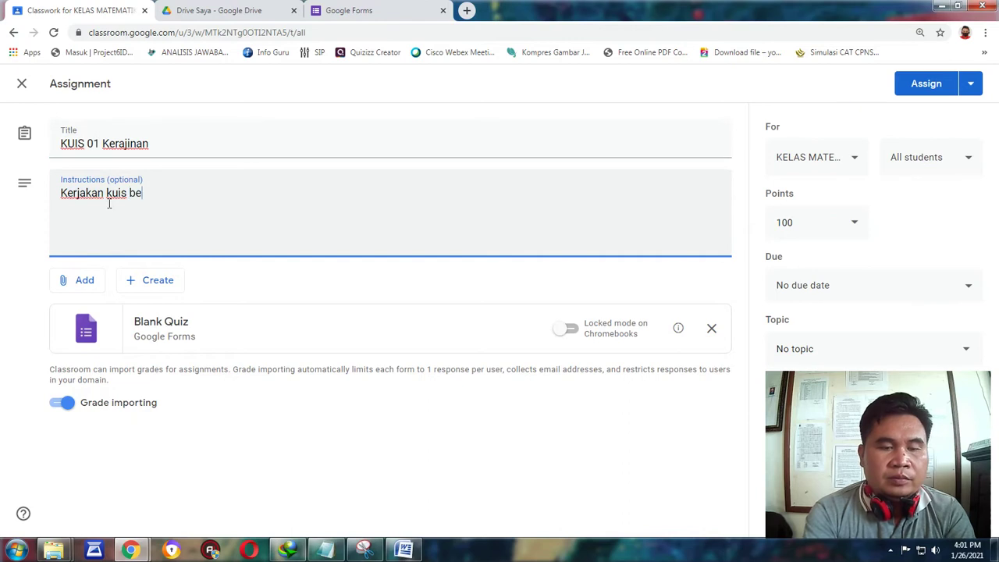
{"action": "type", "text": "rikut selanju"}
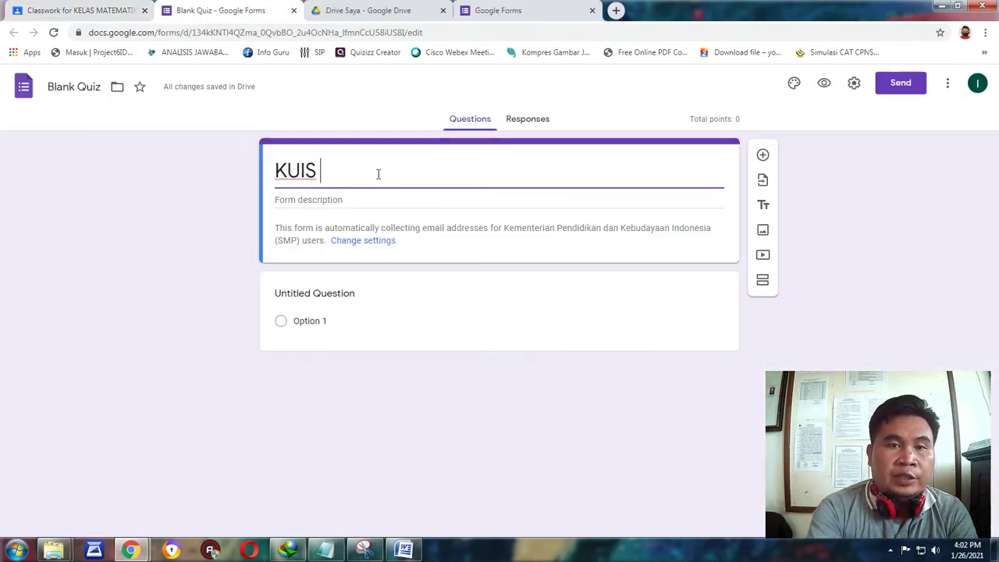
{"action": "type", "text": "P"}
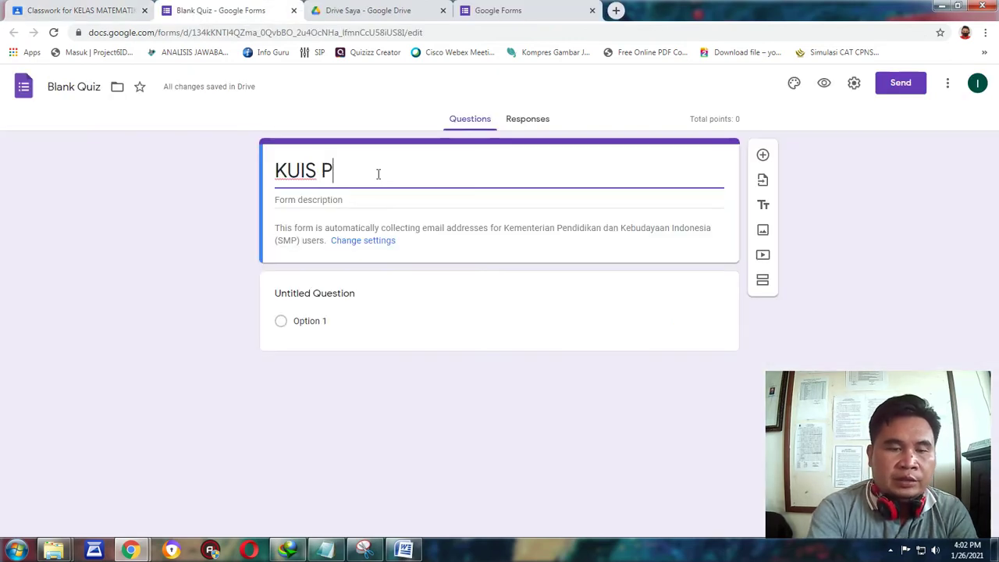
{"action": "type", "text": "RAKARYA KER"}
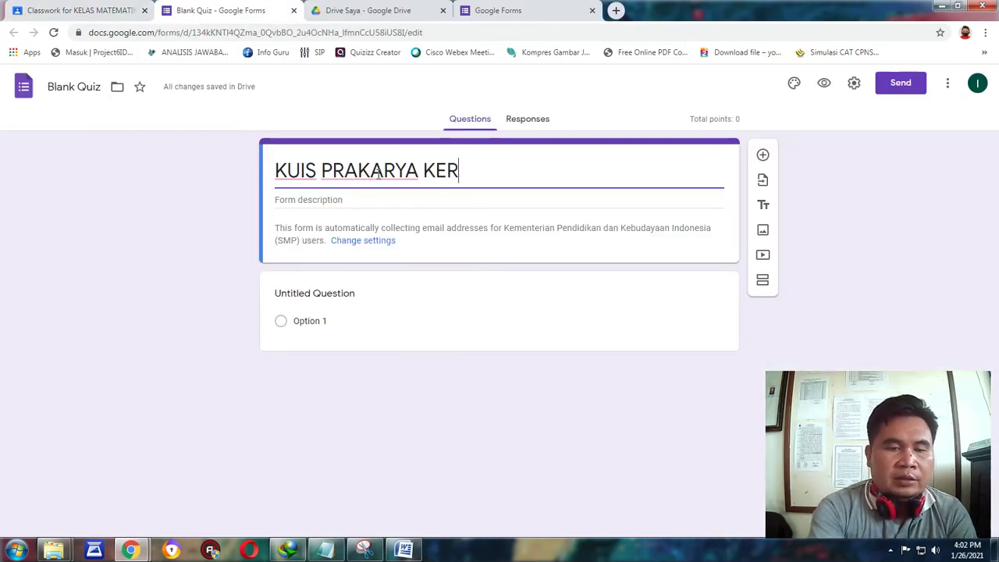
{"action": "type", "text": "AJINAN"}
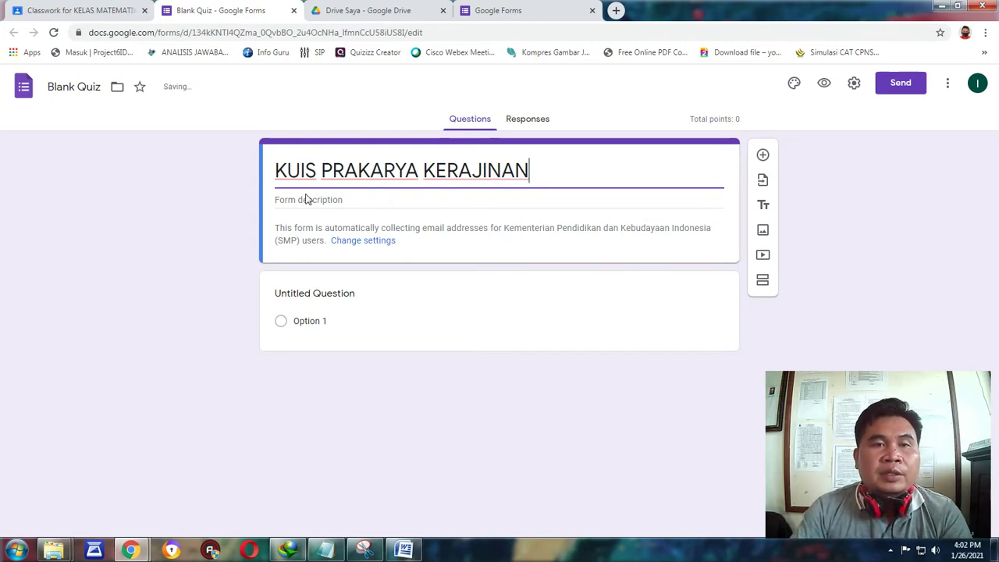
Add the description 'Pilih salah satu jawaban yang paling benar!' and snap the Word questions left.
{"action": "left_click", "coordinate": [298, 199]}
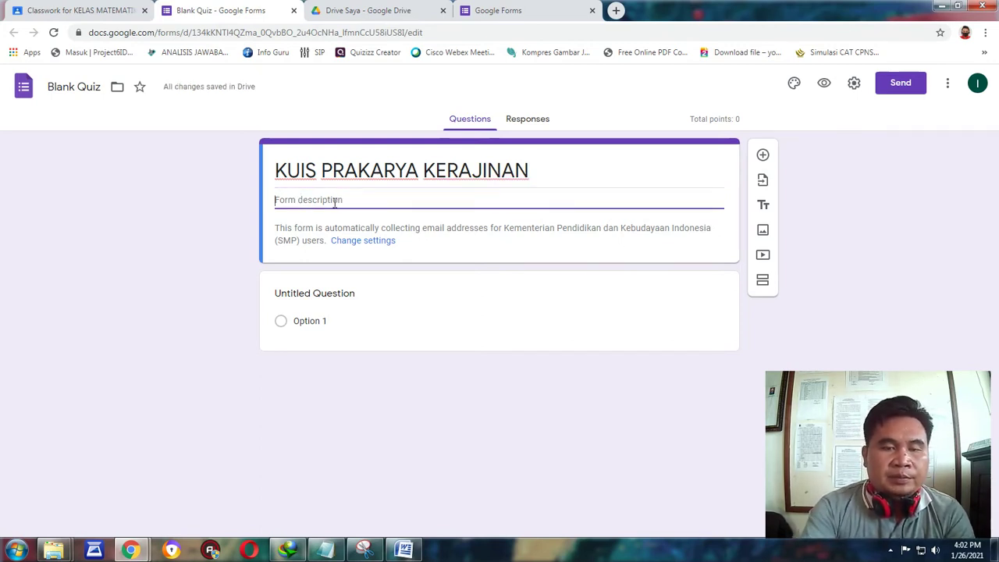
{"action": "type", "text": "Pilih salah satu jawaban yag paling benar"}
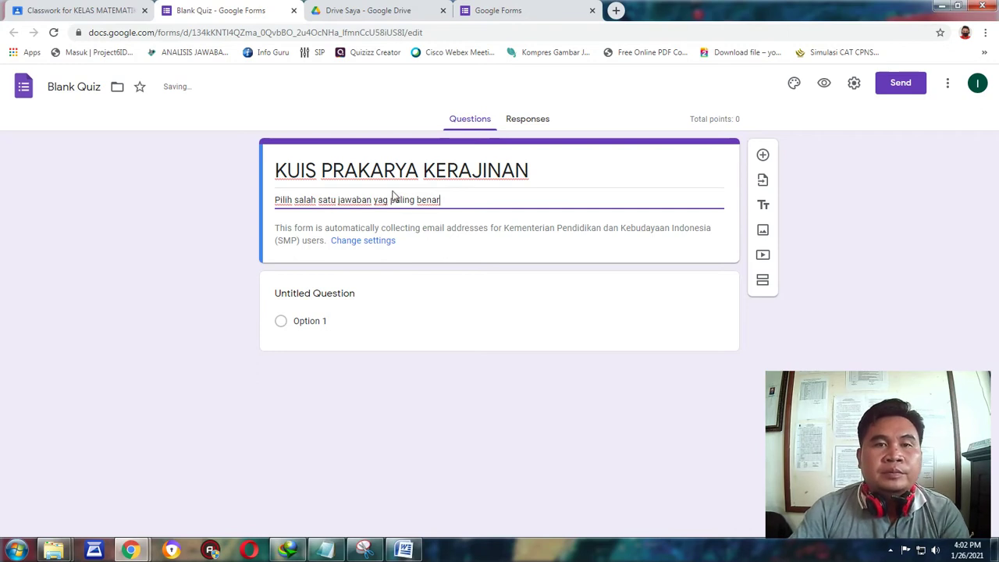
{"action": "left_click", "coordinate": [382, 199]}
{"action": "type", "text": "n"}
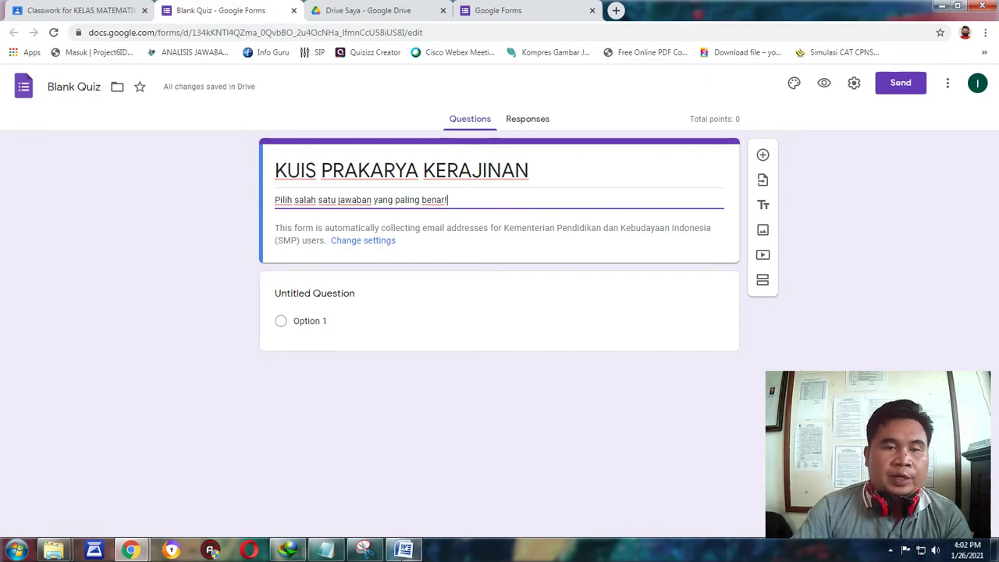
{"action": "left_click", "coordinate": [403, 551]}
{"action": "key", "text": "super+Left"}
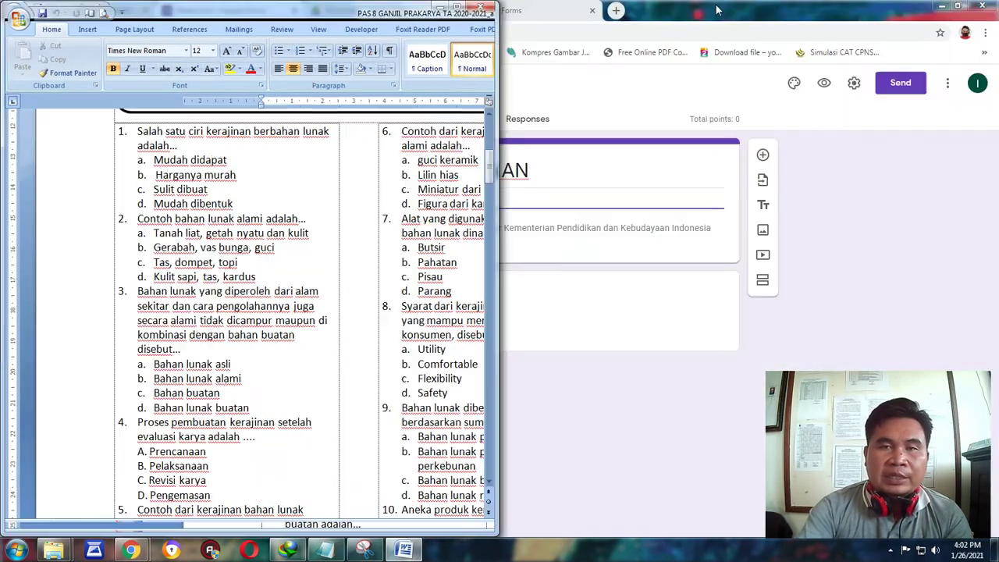
Place the form beside Word at 90% zoom and paste the first question as question 1's title.
{"action": "left_click", "coordinate": [717, 10]}
{"action": "key", "text": "super+Right"}
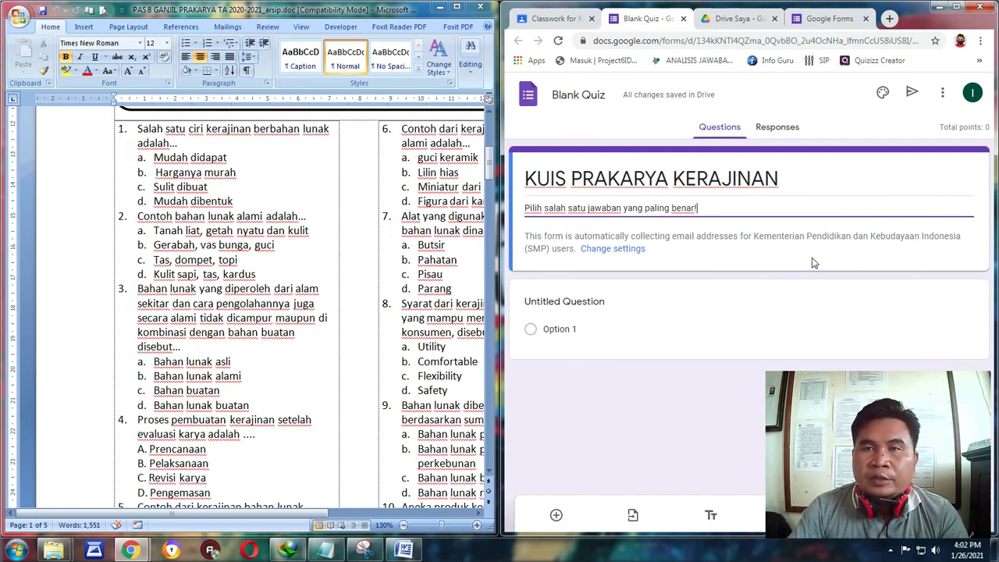
{"action": "key", "text": "ctrl+minus"}
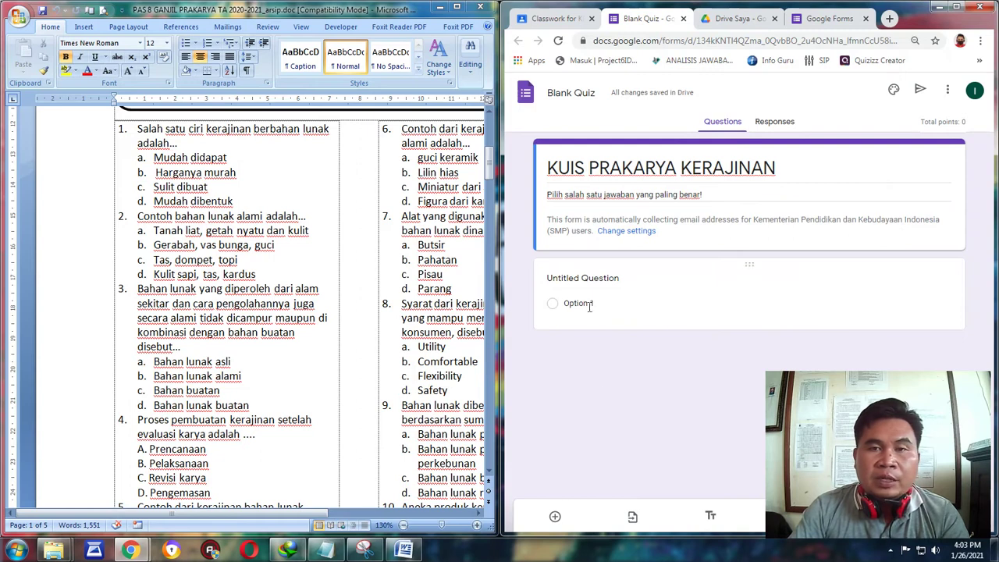
{"action": "left_click", "coordinate": [570, 278]}
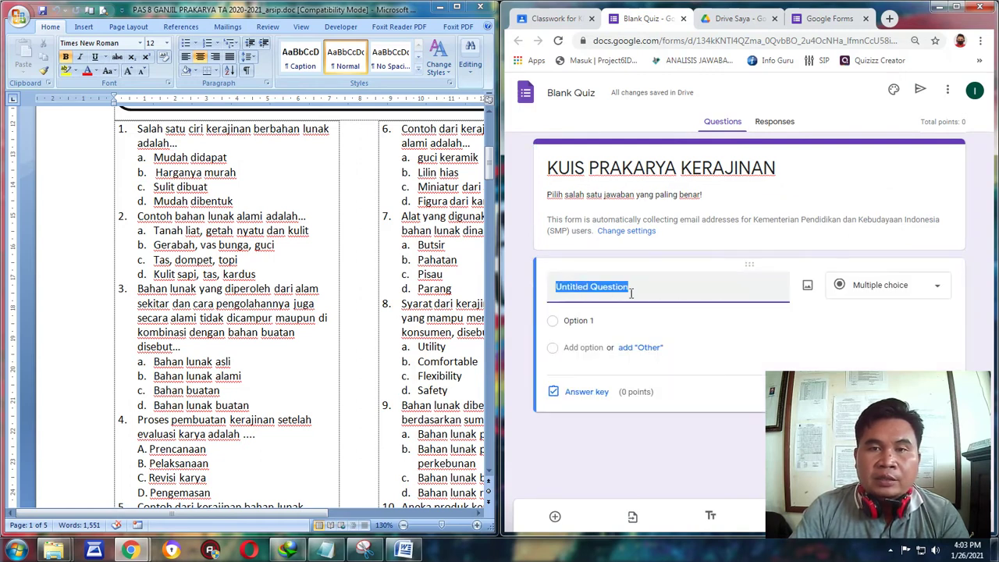
{"action": "left_click", "coordinate": [221, 162]}
{"action": "left_click_drag", "start_coordinate": [138, 129], "coordinate": [185, 143]}
{"action": "right_click", "coordinate": [159, 136]}
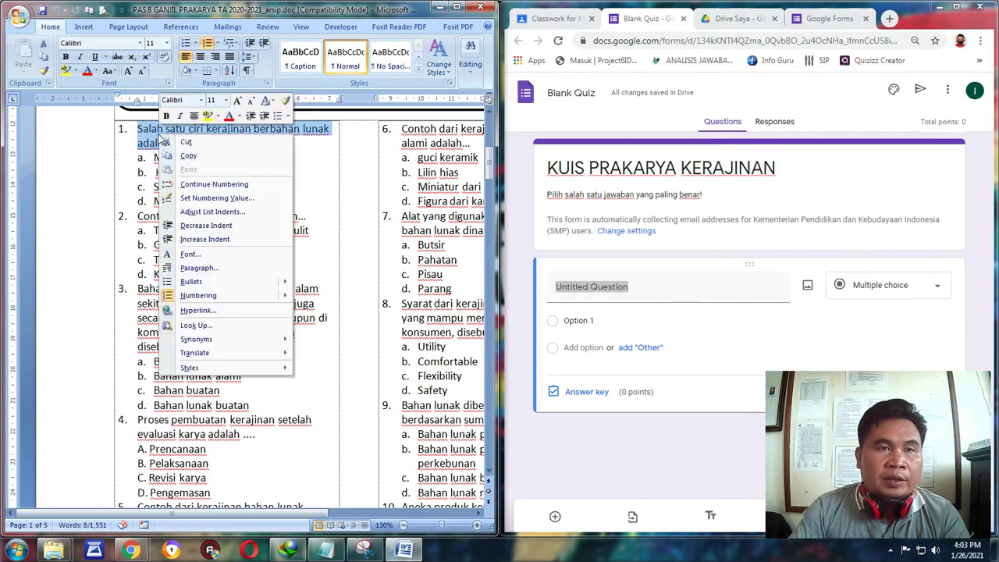
{"action": "left_click", "coordinate": [192, 158]}
{"action": "left_click", "coordinate": [634, 286]}
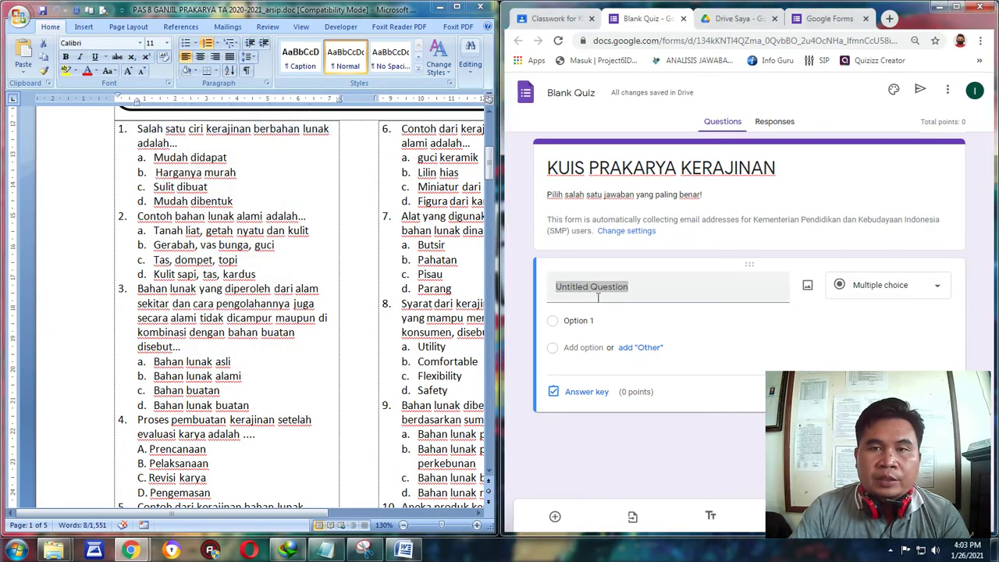
{"action": "triple_click", "coordinate": [636, 285]}
{"action": "right_click", "coordinate": [558, 284]}
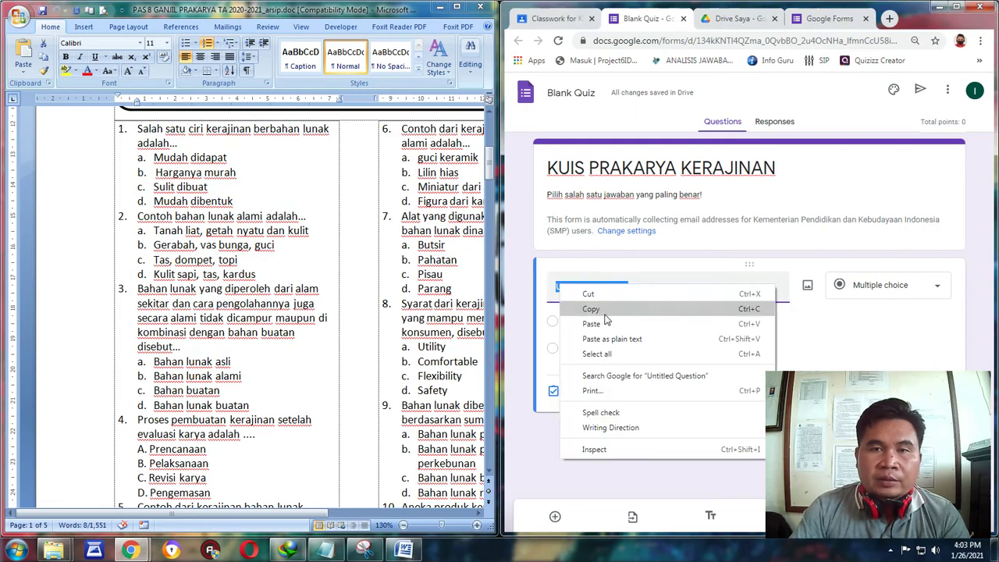
{"action": "left_click", "coordinate": [606, 323]}
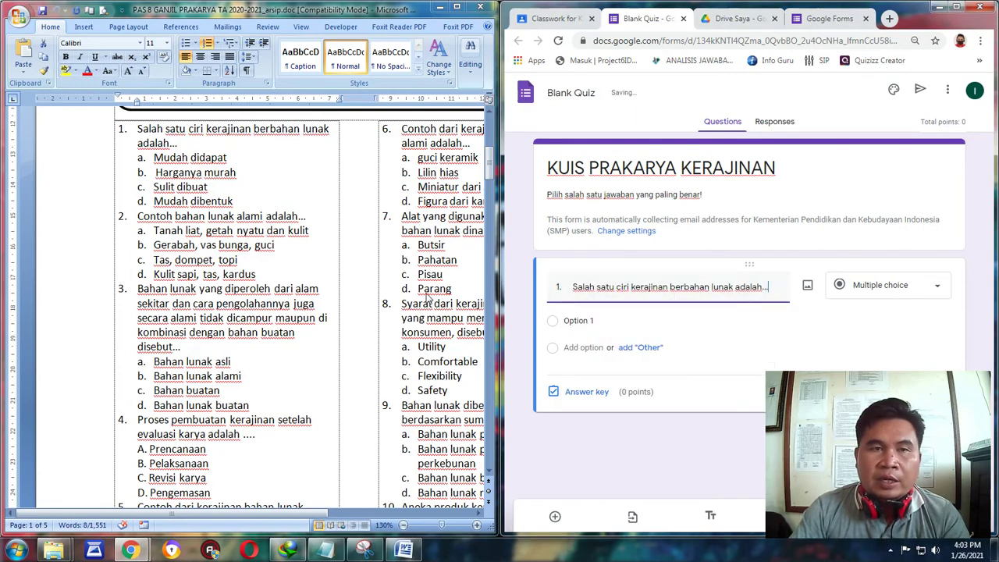
Enter question 1's options: Mudah didapat, Harganya m…, Sulit dibentuk, Mudah dibentuk.
{"action": "left_click", "coordinate": [225, 167]}
{"action": "left_click_drag", "start_coordinate": [234, 158], "coordinate": [154, 159]}
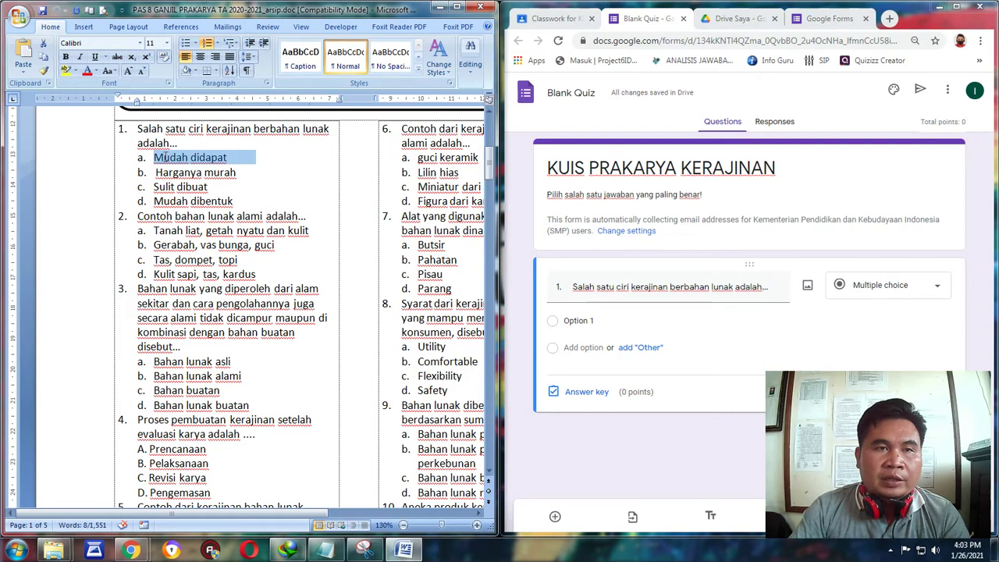
{"action": "left_click", "coordinate": [597, 320]}
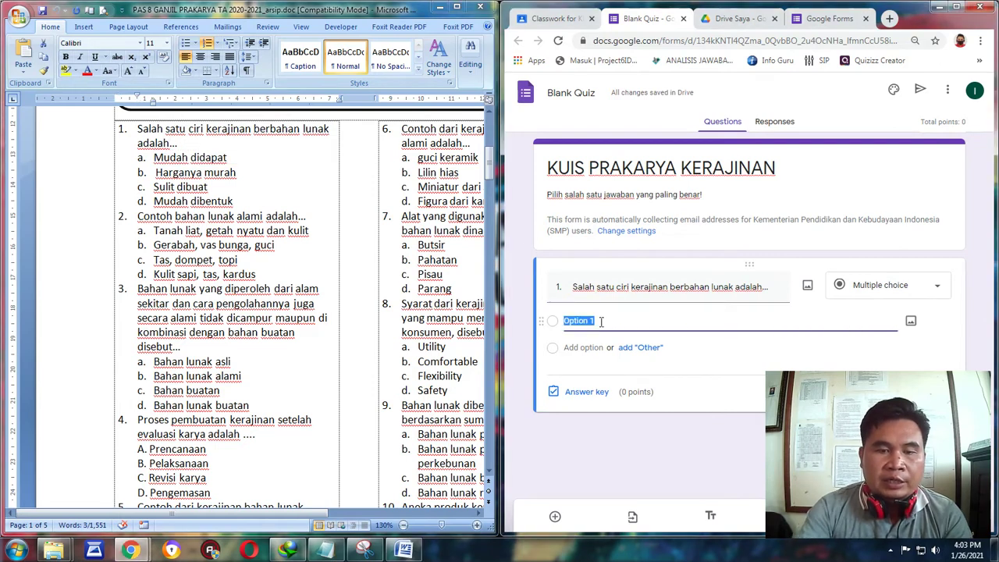
{"action": "type", "text": "M"}
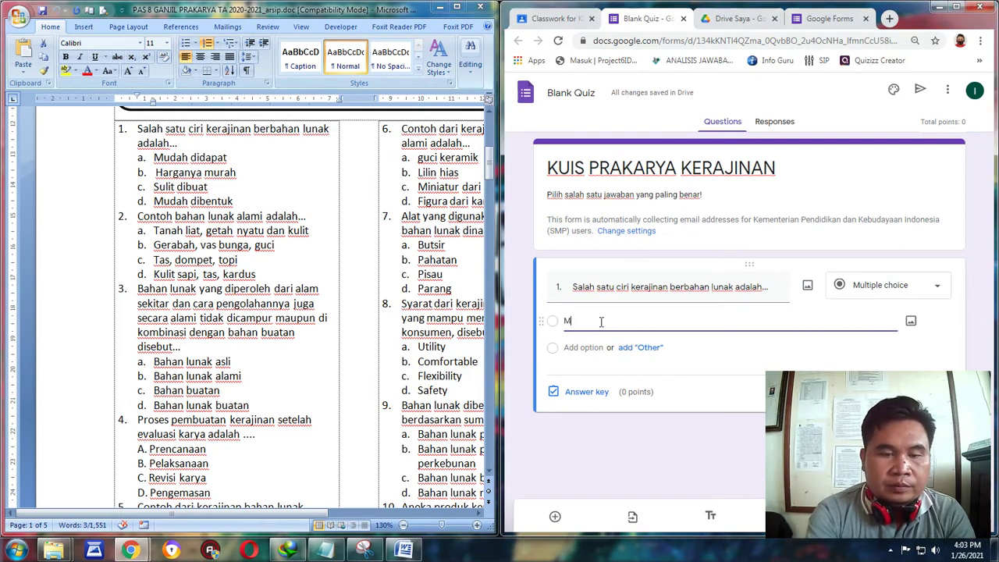
{"action": "type", "text": "udah didapat"}
{"action": "key", "text": "Return"}
{"action": "type", "text": "Harganya murah"}
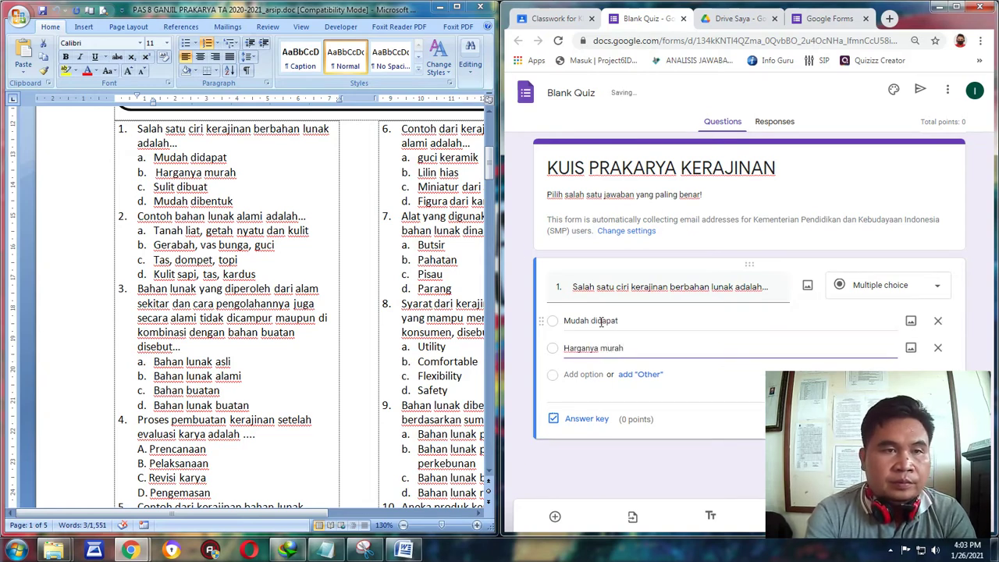
{"action": "key", "text": "Return"}
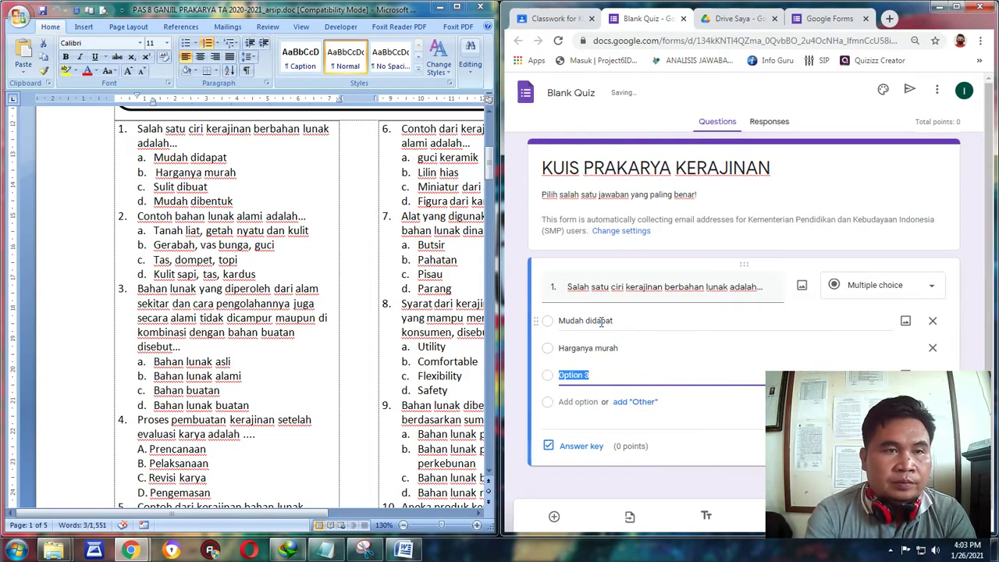
{"action": "type", "text": "Suli"}
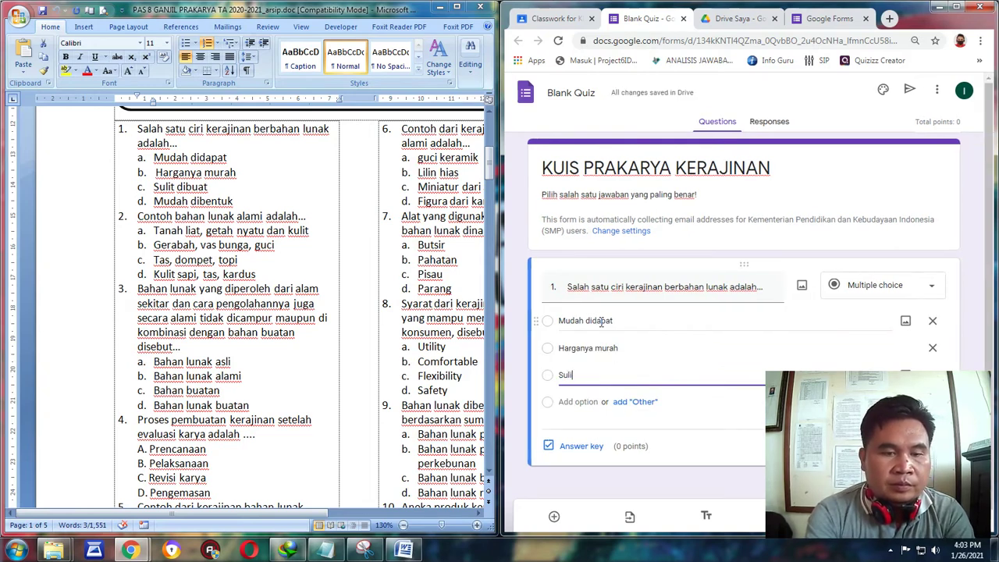
{"action": "type", "text": "t dibentuk"}
{"action": "key", "text": "Return"}
{"action": "type", "text": "Mudah dibentu"}
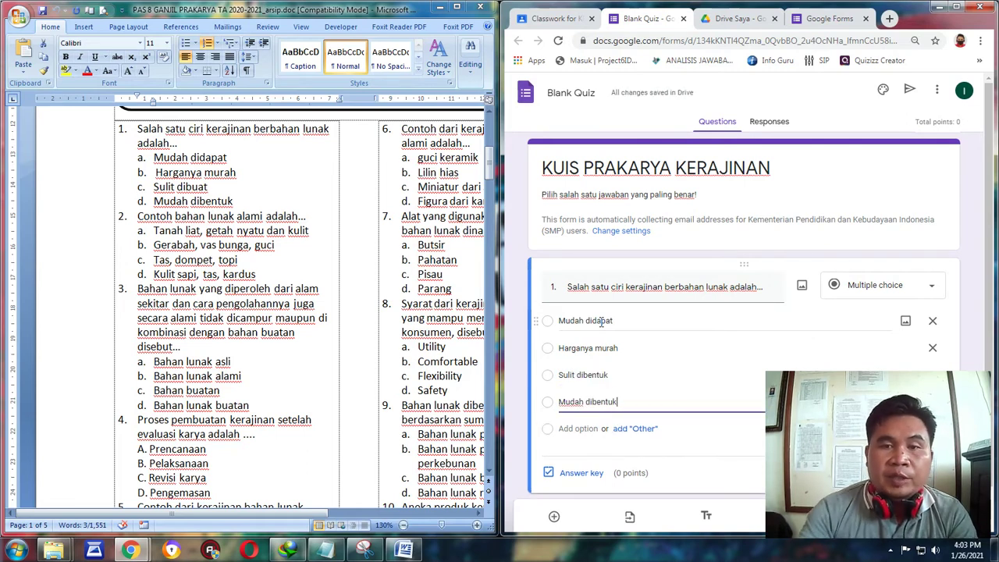
{"action": "left_click", "coordinate": [968, 220]}
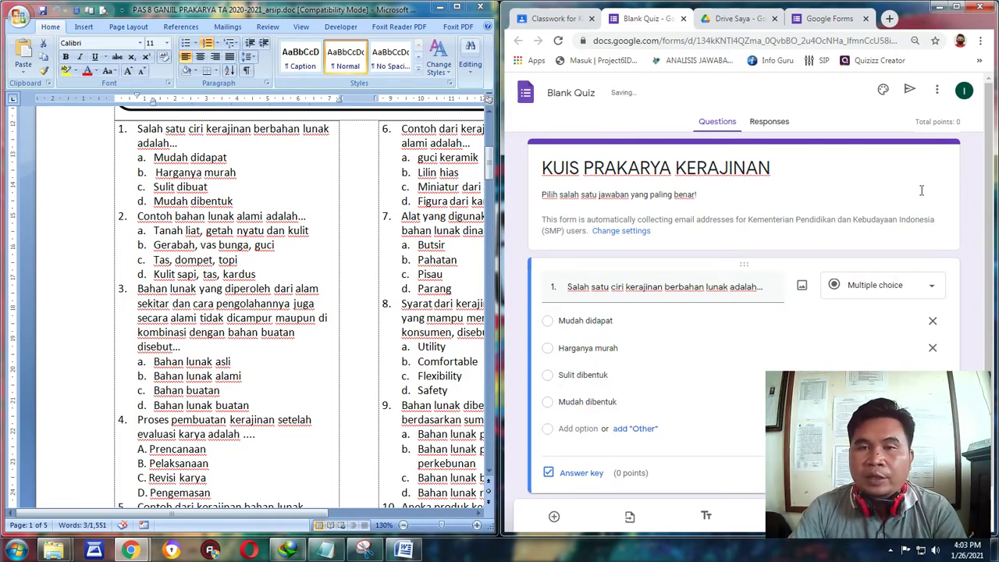
{"action": "scroll", "coordinate": [920, 191], "scroll_direction": "down", "scroll_amount": 1}
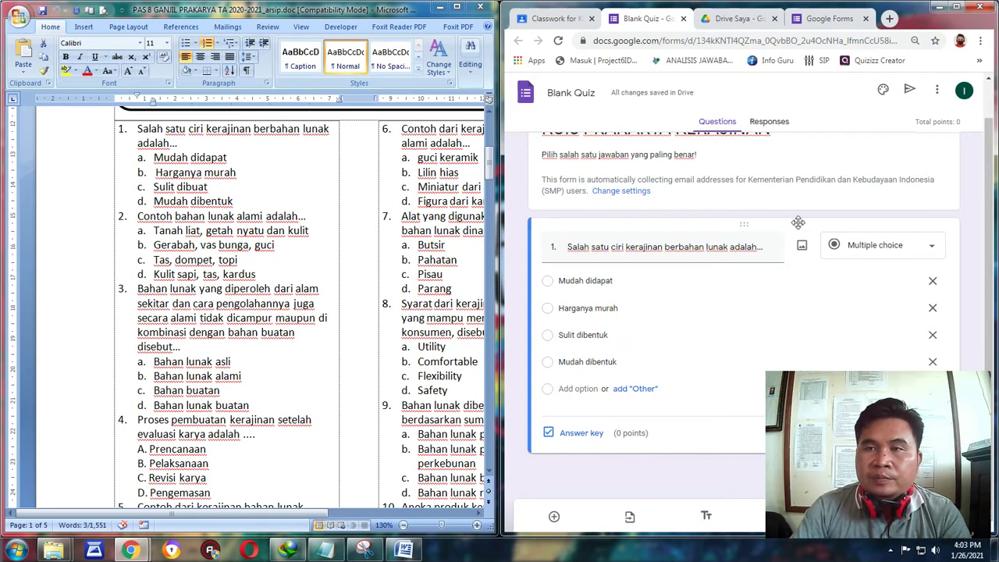
{"action": "left_click", "coordinate": [960, 8]}
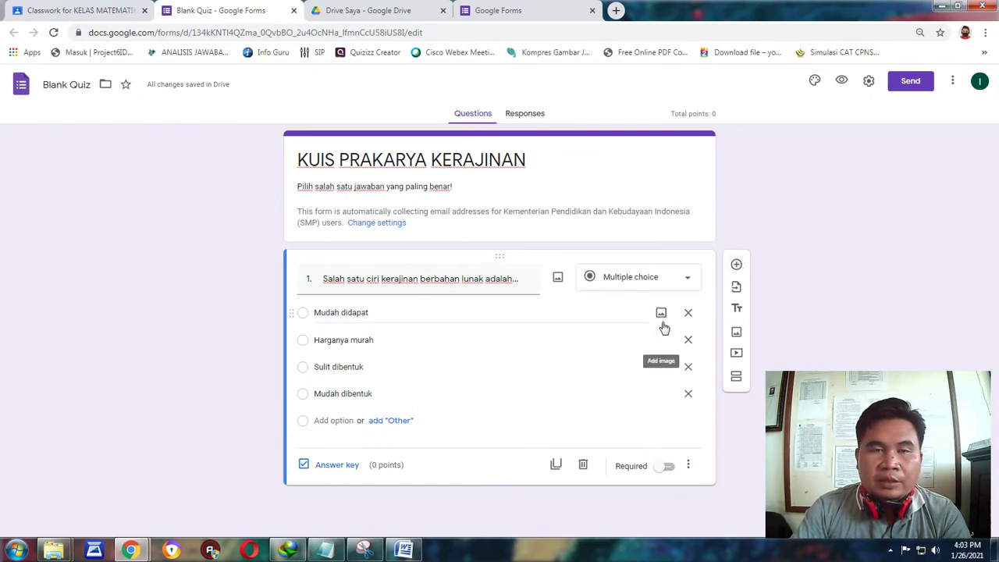
Add question 2 and paste its question text from the Word document as the title.
{"action": "left_click", "coordinate": [736, 267]}
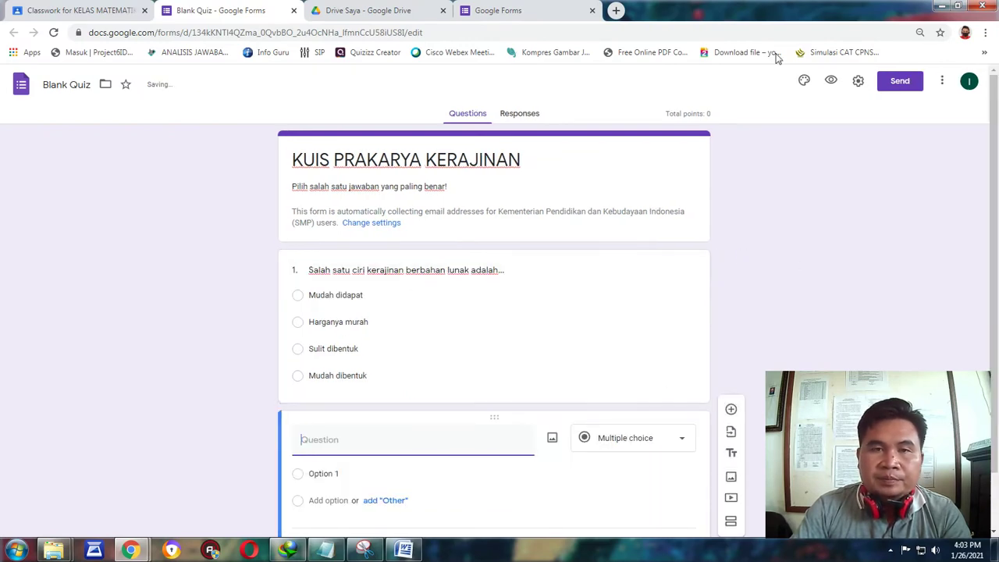
{"action": "double_click", "coordinate": [760, 9]}
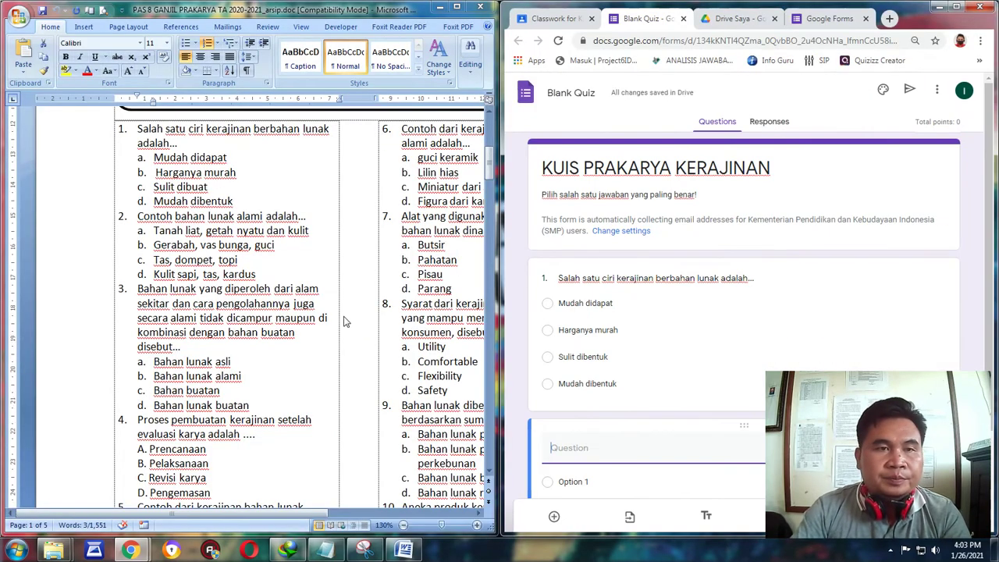
{"action": "left_click", "coordinate": [159, 223]}
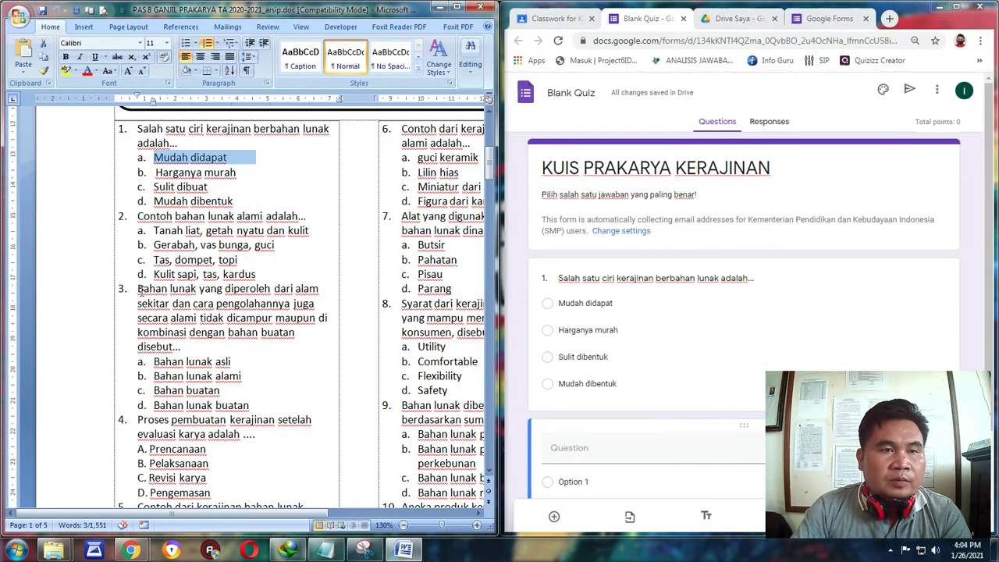
{"action": "left_click_drag", "start_coordinate": [141, 290], "coordinate": [181, 346]}
{"action": "right_click", "coordinate": [184, 320]}
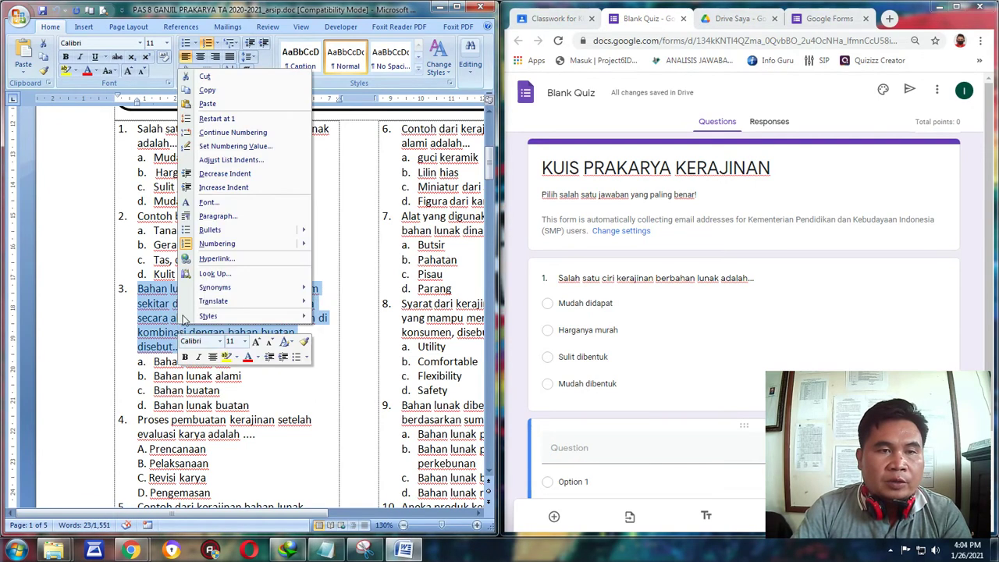
{"action": "left_click", "coordinate": [207, 90]}
{"action": "left_click", "coordinate": [561, 444]}
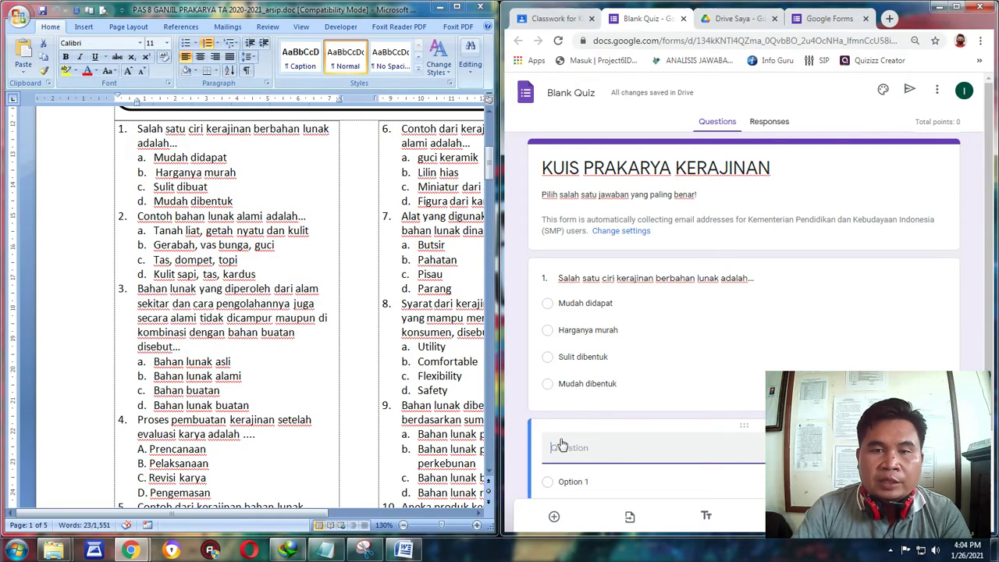
{"action": "right_click", "coordinate": [560, 445]}
{"action": "left_click", "coordinate": [605, 346]}
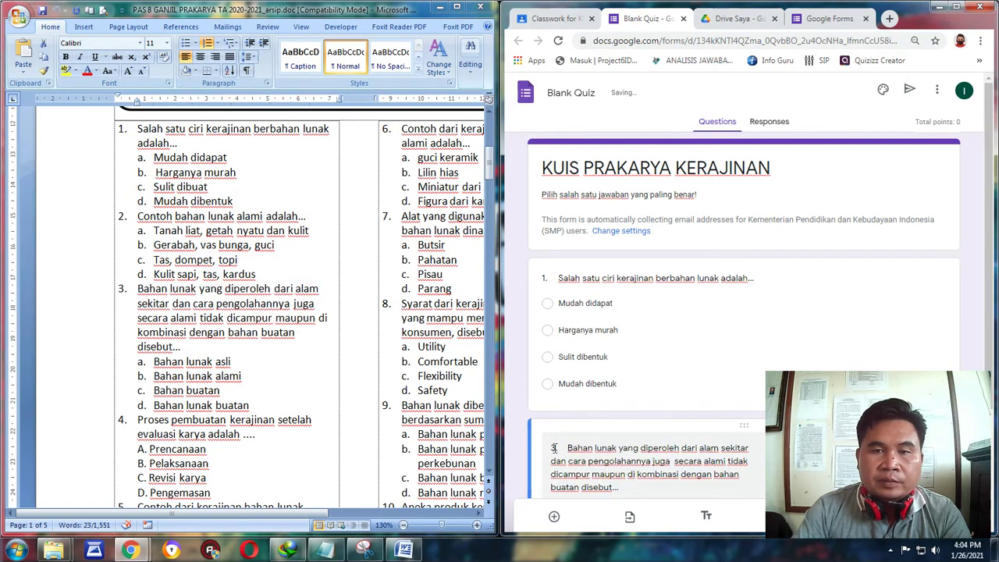
{"action": "type", "text": "2"}
{"action": "left_click", "coordinate": [969, 236]}
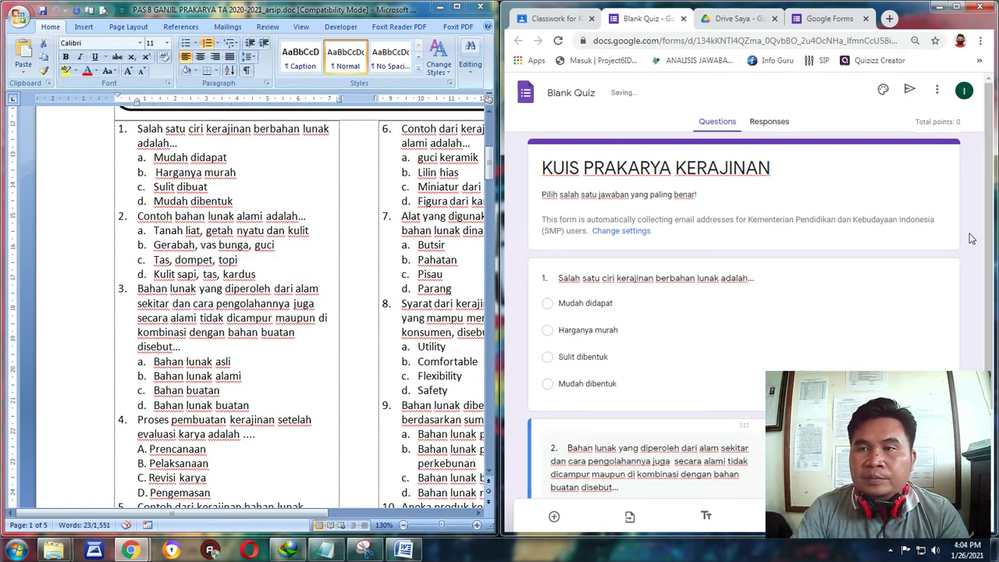
{"action": "scroll", "coordinate": [780, 225], "scroll_direction": "down", "scroll_amount": 2}
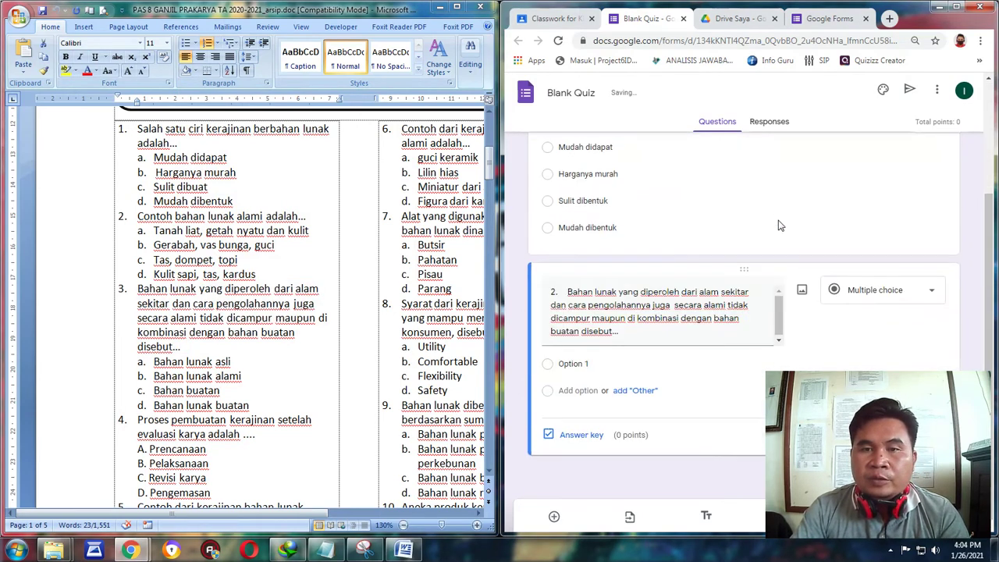
Paste question 2's first options, Bahan lunak asli and Bahan lunak alami, from Word.
{"action": "left_click", "coordinate": [239, 361]}
{"action": "left_click_drag", "start_coordinate": [240, 362], "coordinate": [156, 361]}
{"action": "right_click", "coordinate": [164, 362]}
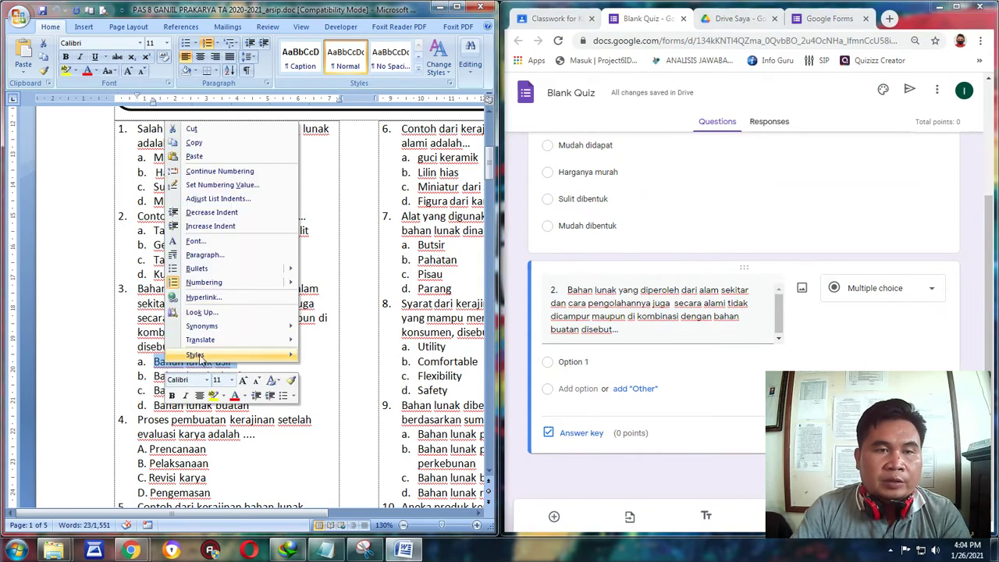
{"action": "left_click", "coordinate": [197, 144]}
{"action": "left_click", "coordinate": [574, 362]}
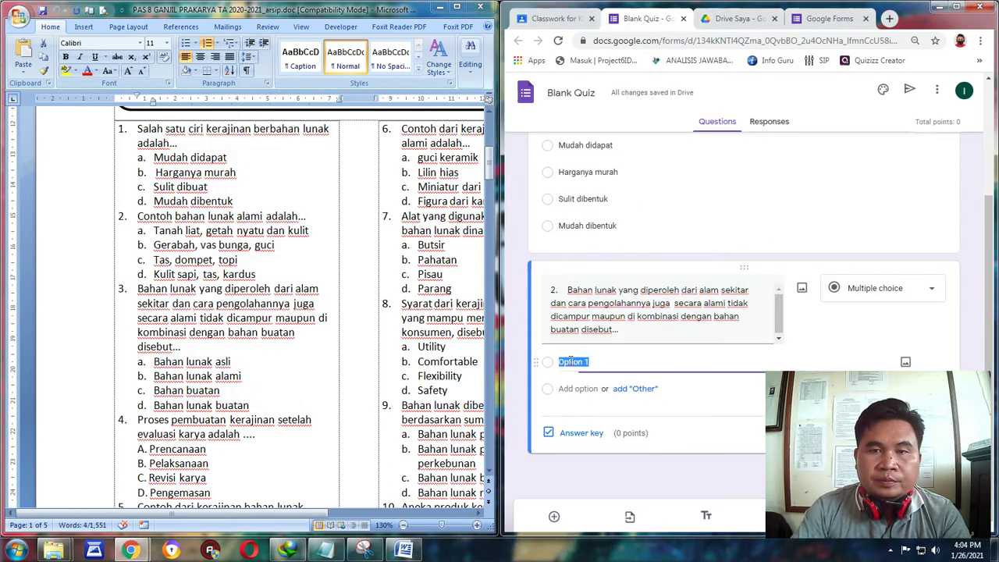
{"action": "right_click", "coordinate": [578, 363]}
{"action": "left_click", "coordinate": [608, 401]}
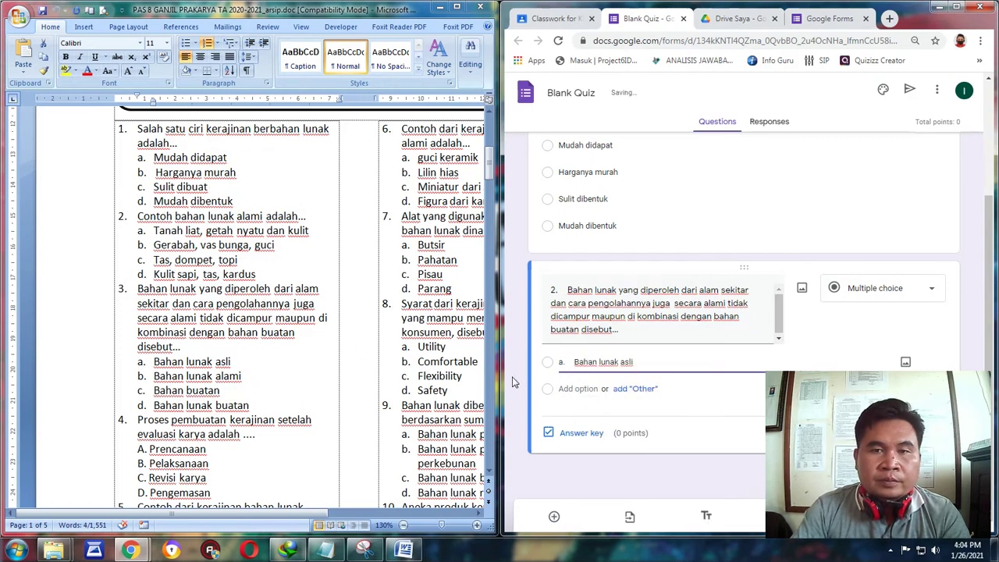
{"action": "left_click_drag", "start_coordinate": [251, 377], "coordinate": [156, 376]}
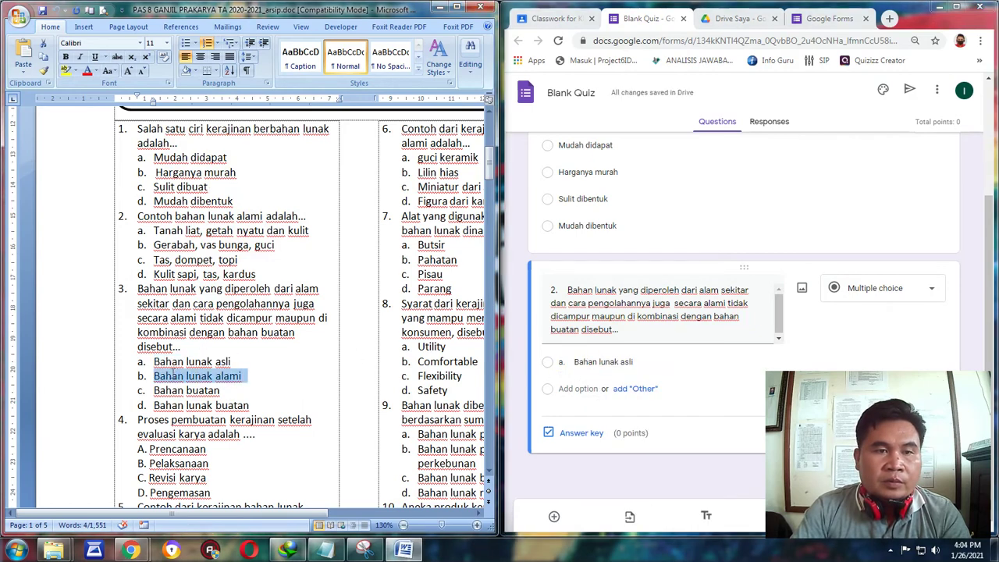
{"action": "right_click", "coordinate": [167, 376]}
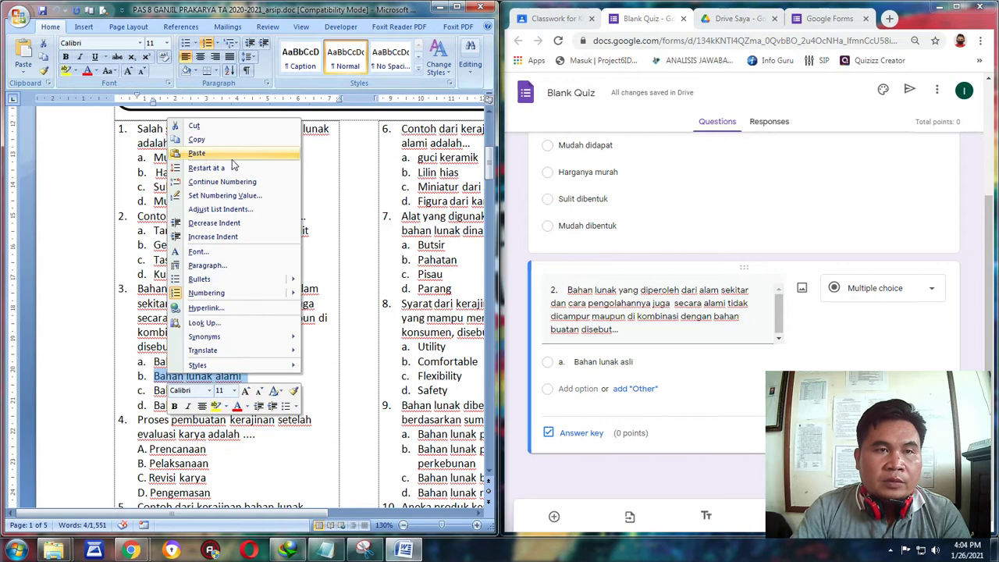
{"action": "left_click", "coordinate": [197, 139]}
{"action": "left_click", "coordinate": [575, 388]}
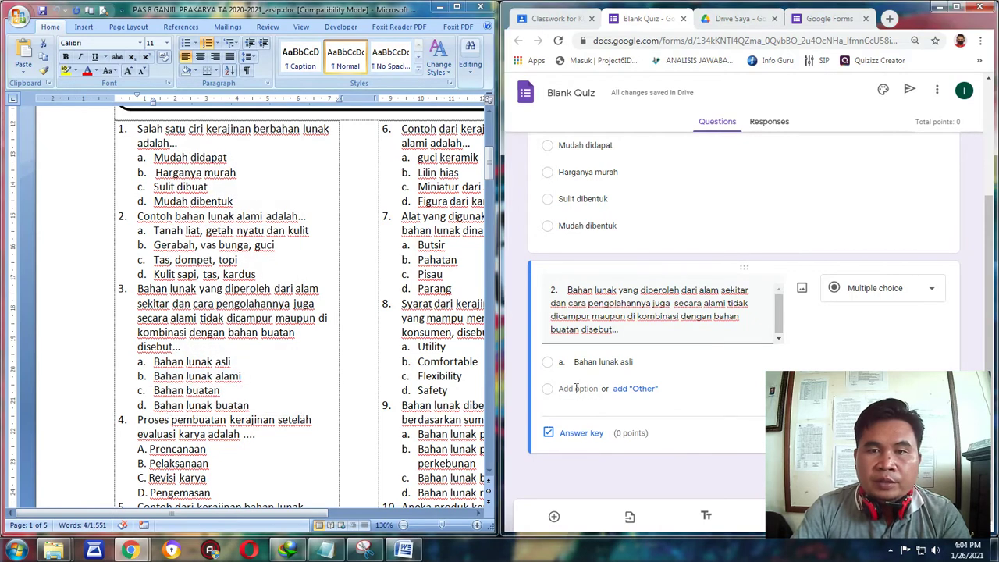
{"action": "right_click", "coordinate": [572, 387]}
{"action": "left_click", "coordinate": [601, 251]}
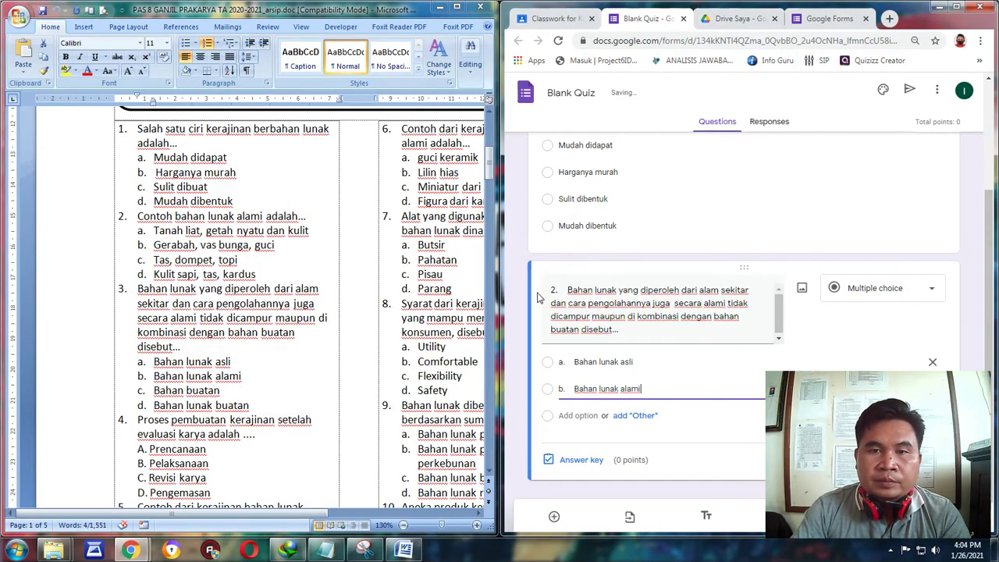
Paste options Bahan buatan and Bahan lunak buatan into question 2 and maximize the browser.
{"action": "left_click_drag", "start_coordinate": [221, 390], "coordinate": [155, 391]}
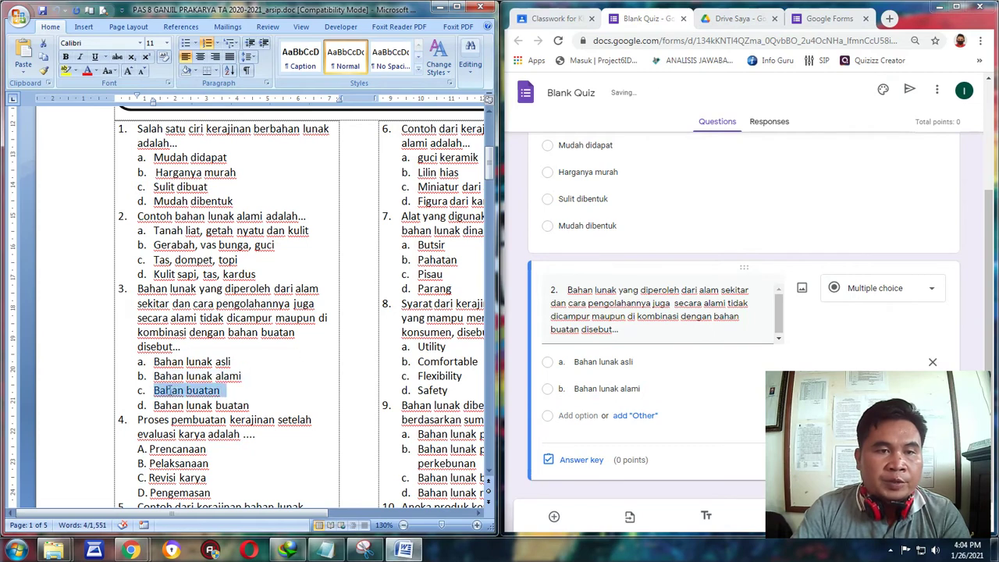
{"action": "right_click", "coordinate": [170, 392]}
{"action": "left_click", "coordinate": [199, 157]}
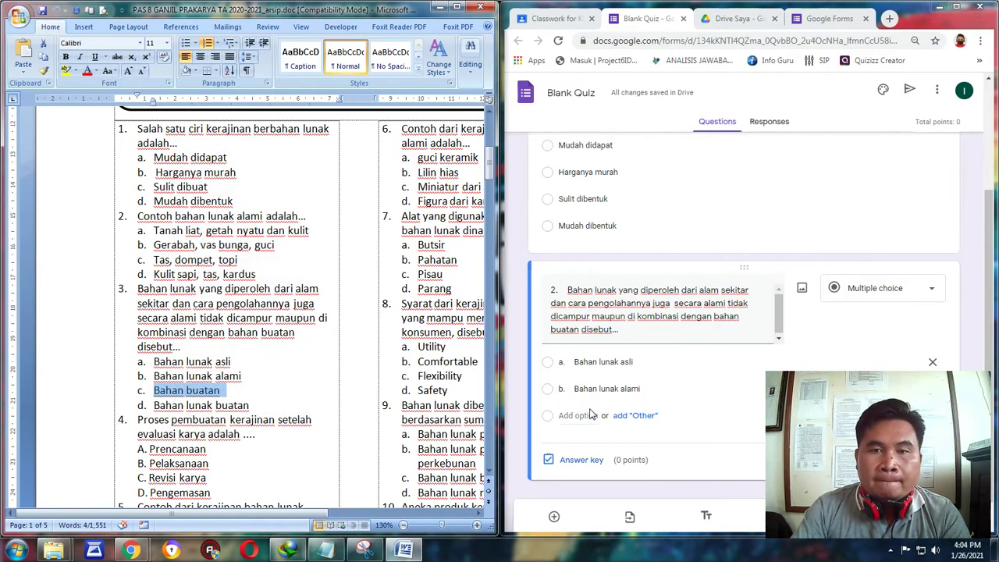
{"action": "left_click", "coordinate": [571, 418]}
{"action": "right_click", "coordinate": [572, 419]}
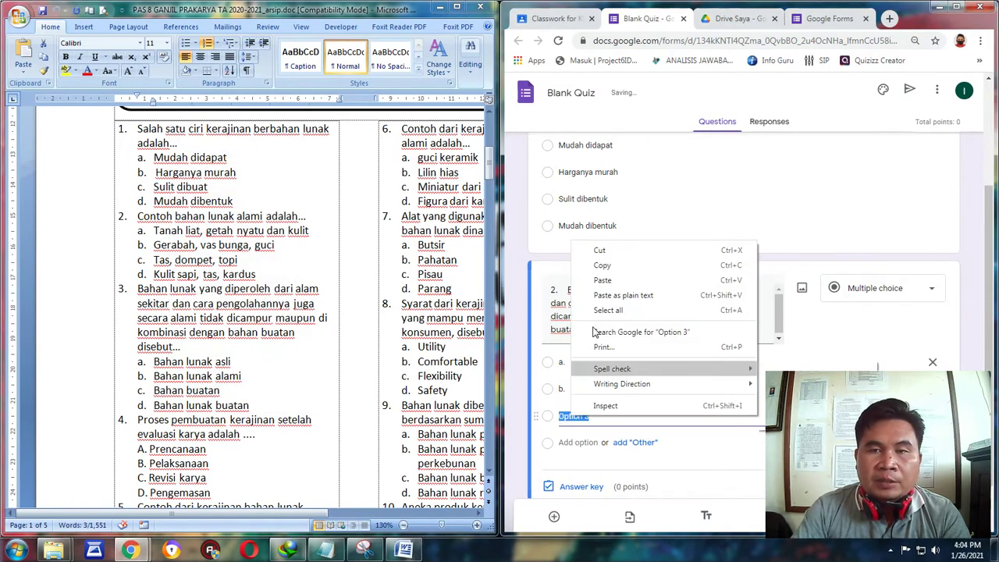
{"action": "left_click", "coordinate": [606, 277]}
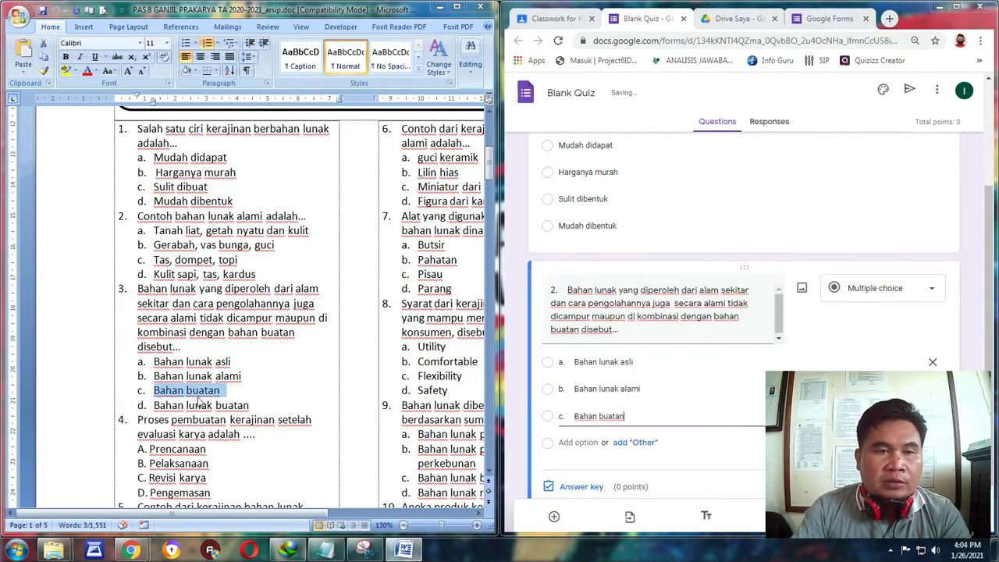
{"action": "left_click_drag", "start_coordinate": [260, 405], "coordinate": [153, 405]}
{"action": "right_click", "coordinate": [172, 410]}
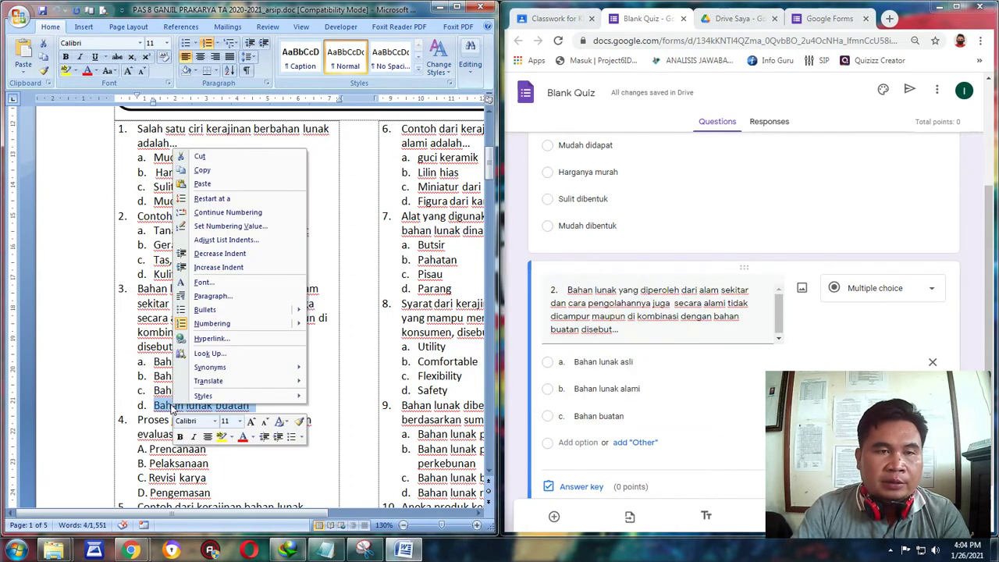
{"action": "left_click", "coordinate": [215, 171]}
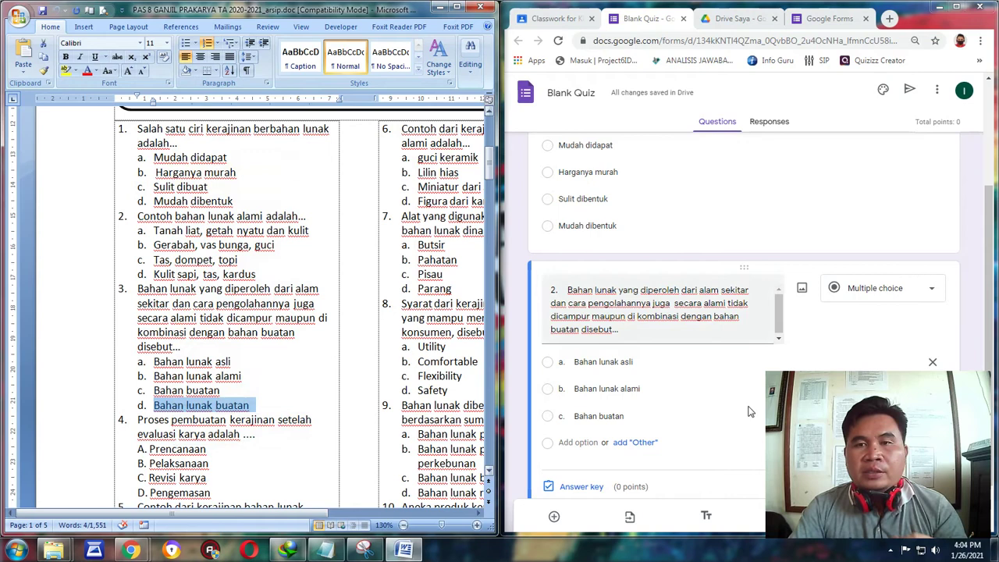
{"action": "left_click", "coordinate": [576, 442]}
{"action": "right_click", "coordinate": [581, 442]}
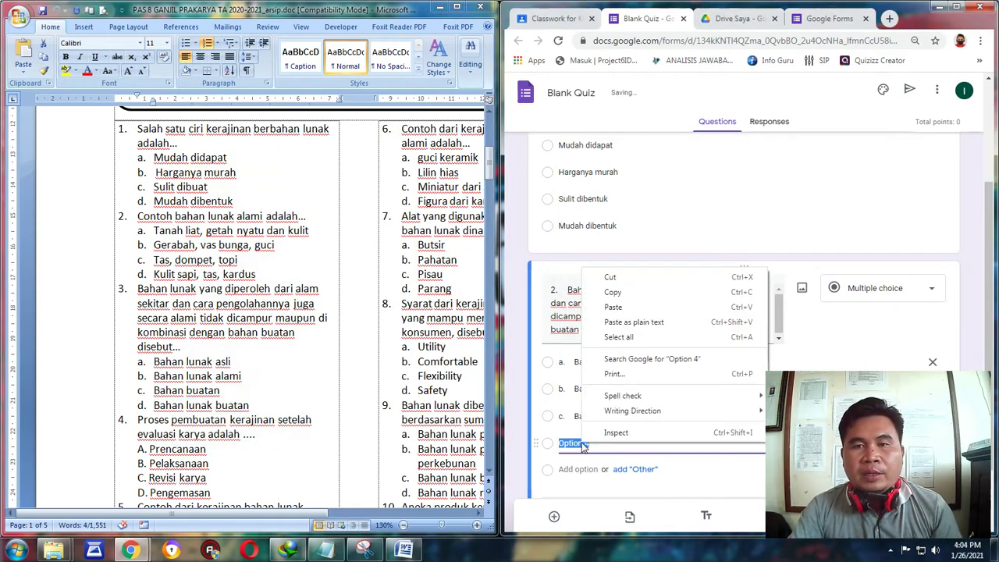
{"action": "left_click", "coordinate": [636, 306]}
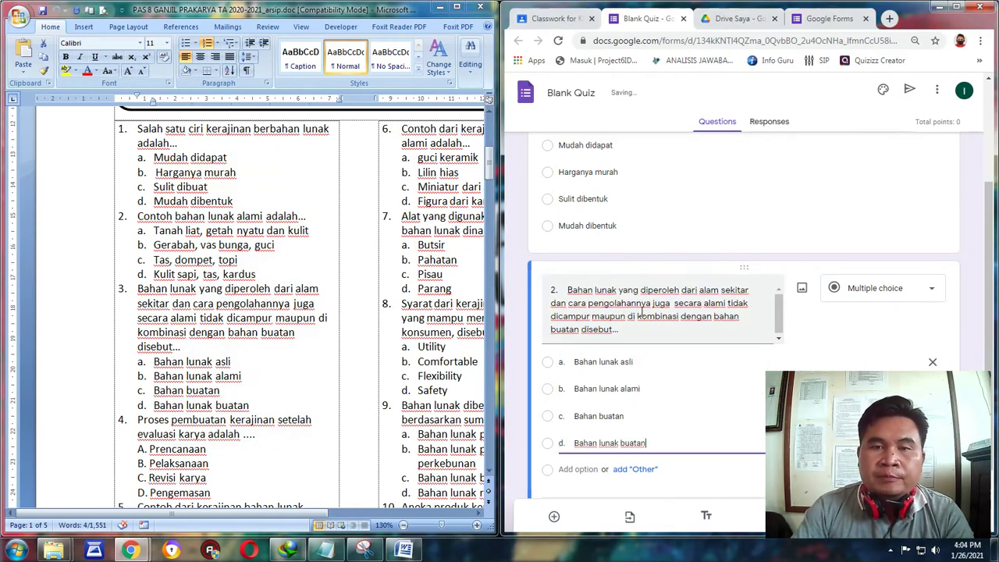
{"action": "left_click", "coordinate": [956, 6]}
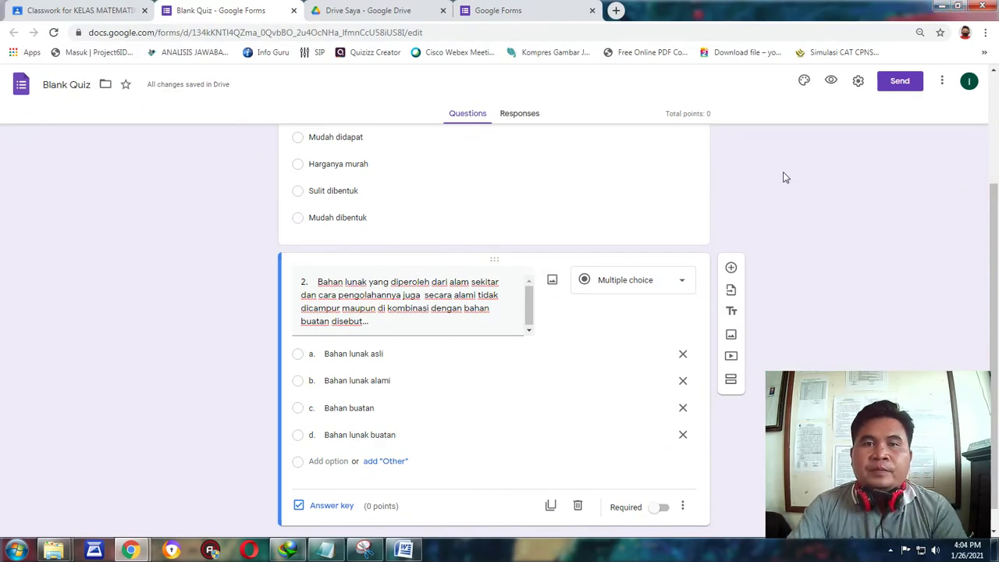
Select the quiz title card and bring up the Customize Theme options.
{"action": "scroll", "coordinate": [785, 178], "scroll_direction": "up", "scroll_amount": 2}
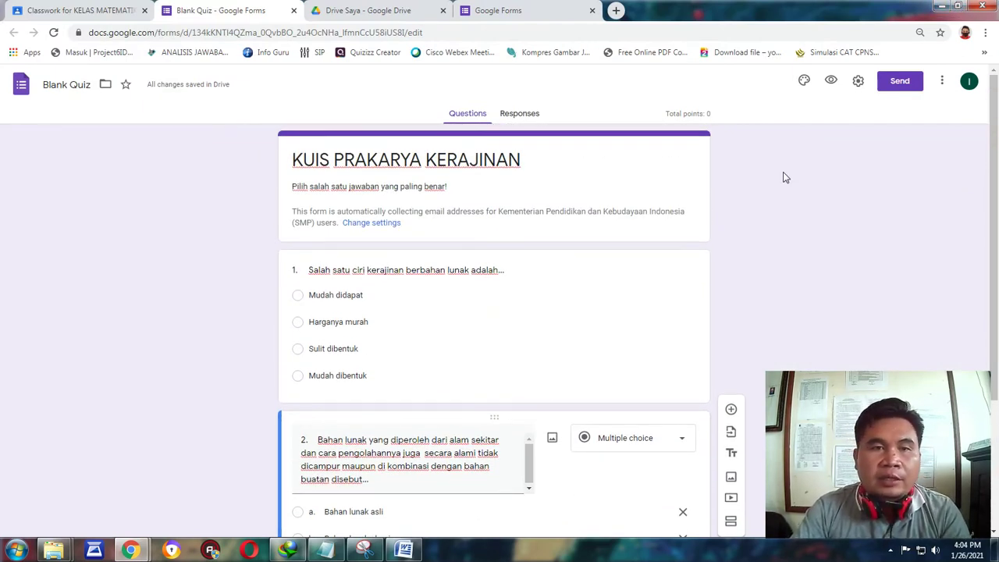
{"action": "scroll", "coordinate": [757, 204], "scroll_direction": "down", "scroll_amount": 2}
{"action": "scroll", "coordinate": [757, 205], "scroll_direction": "up", "scroll_amount": 2}
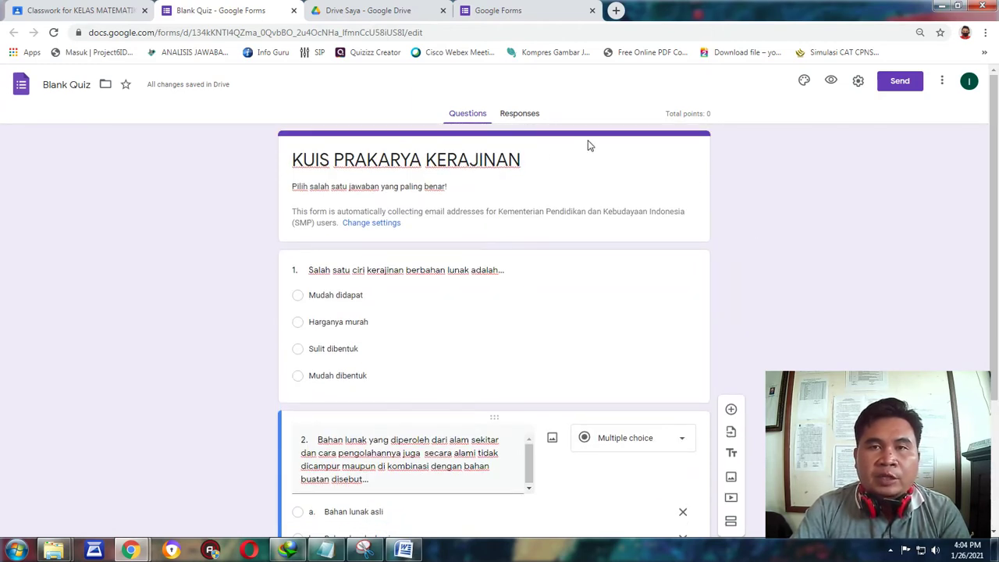
{"action": "left_click", "coordinate": [588, 144]}
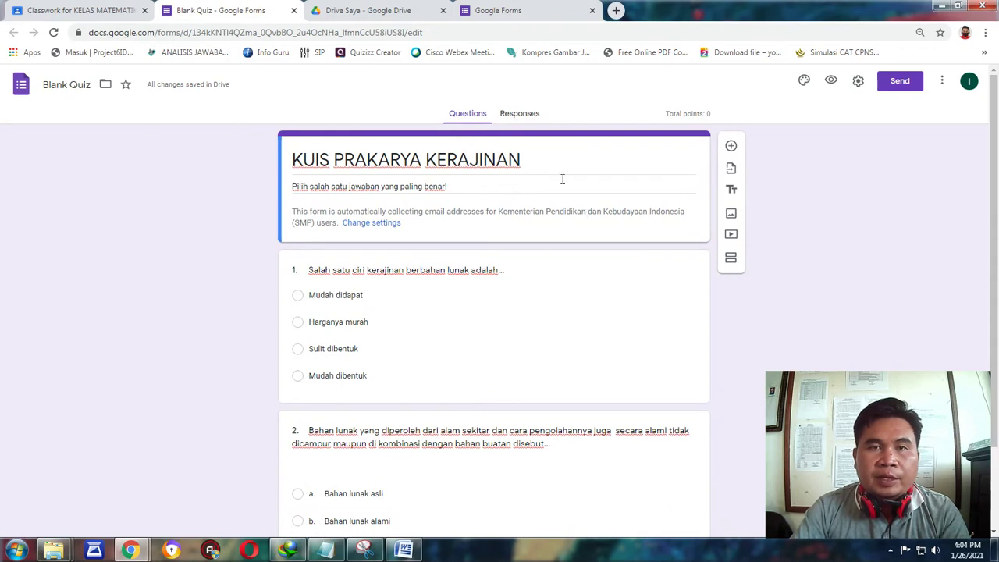
{"action": "left_click", "coordinate": [803, 82]}
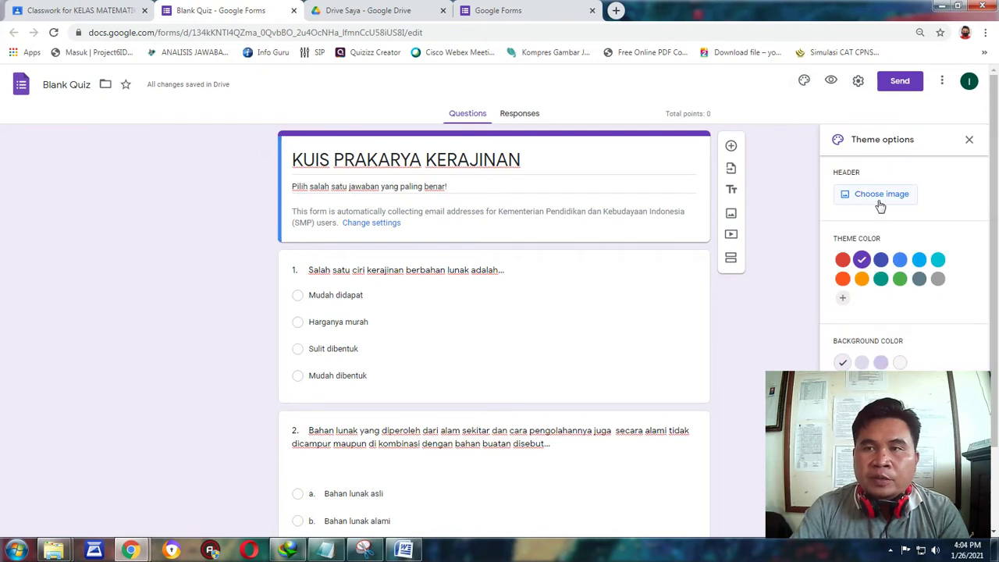
Insert the paint-covered hands image from the Themes gallery as the quiz header.
{"action": "left_click", "coordinate": [879, 195]}
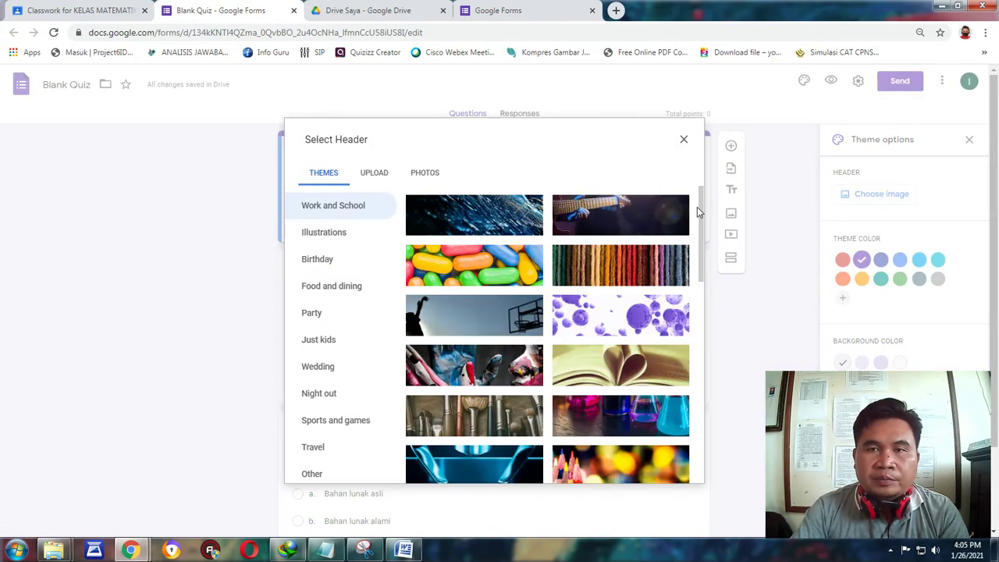
{"action": "scroll", "coordinate": [701, 228], "scroll_direction": "down", "scroll_amount": 2}
{"action": "left_click_drag", "start_coordinate": [700, 228], "coordinate": [696, 272]}
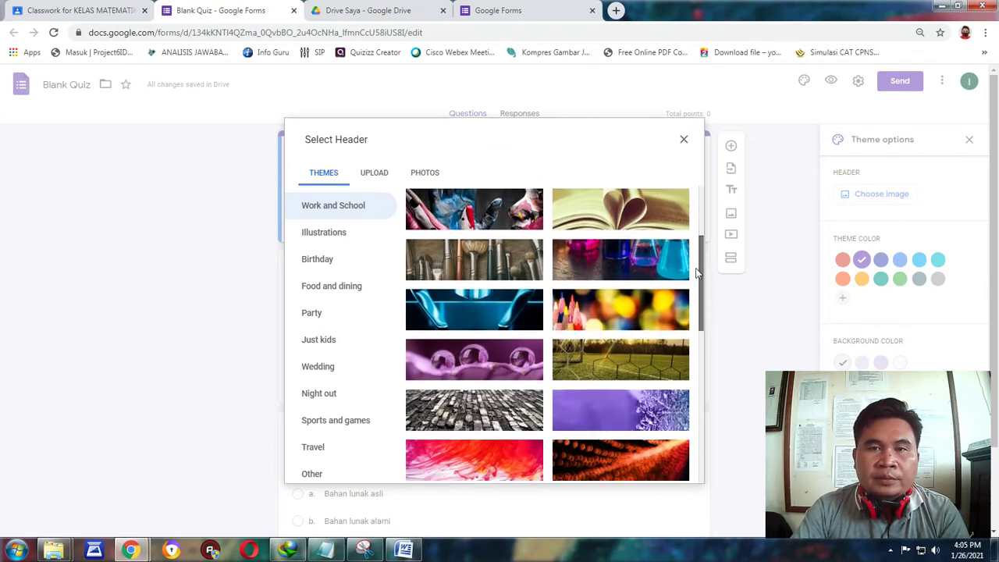
{"action": "left_click", "coordinate": [485, 221]}
{"action": "left_click", "coordinate": [674, 472]}
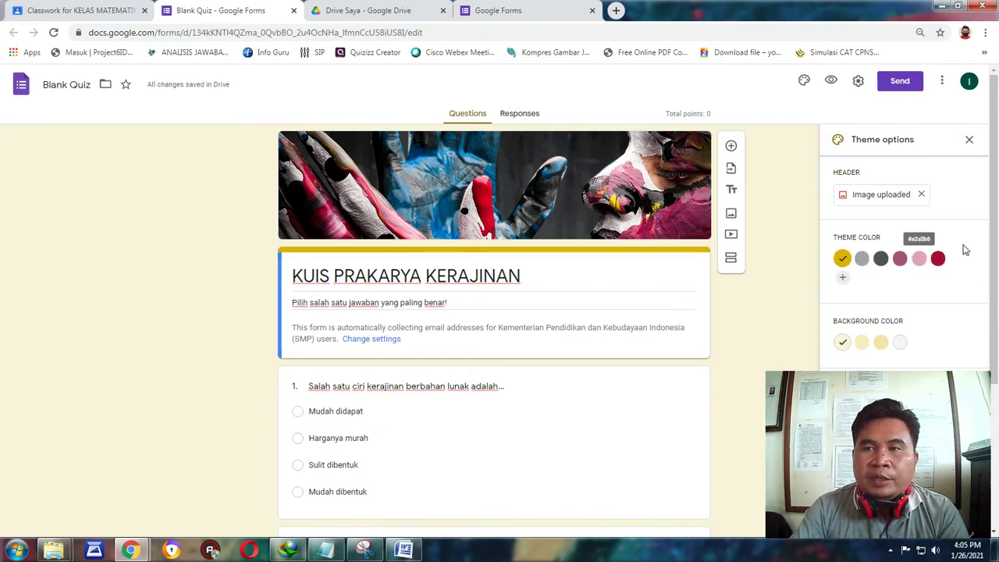
{"action": "mouse_move", "coordinate": [993, 249]}
{"action": "left_mouse_down"}
{"action": "mouse_move", "coordinate": [994, 294]}
{"action": "mouse_move", "coordinate": [995, 238]}
{"action": "left_mouse_up"}
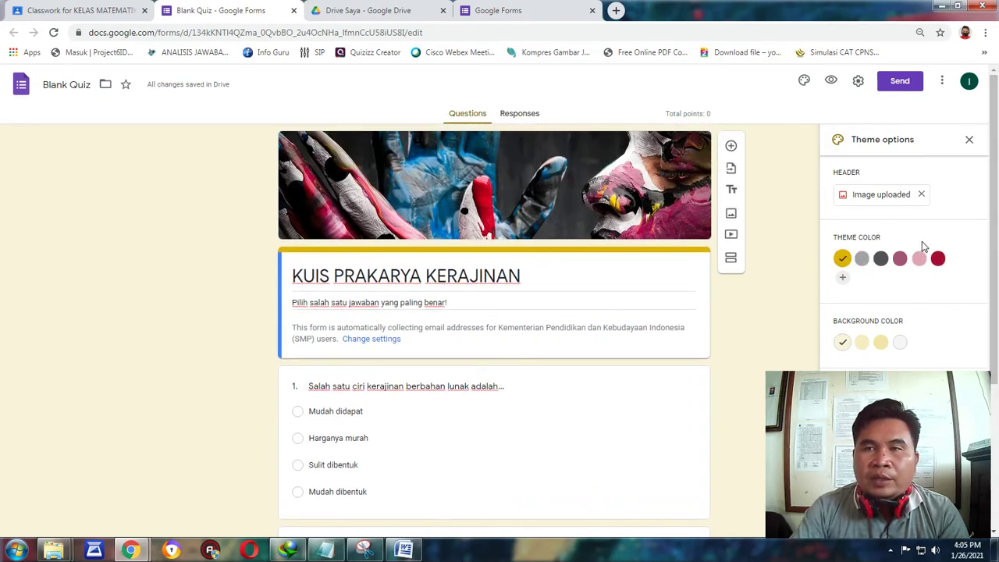
Apply a custom green theme colour #12e74b with a light grey background, then close Theme options.
{"action": "left_click", "coordinate": [861, 258]}
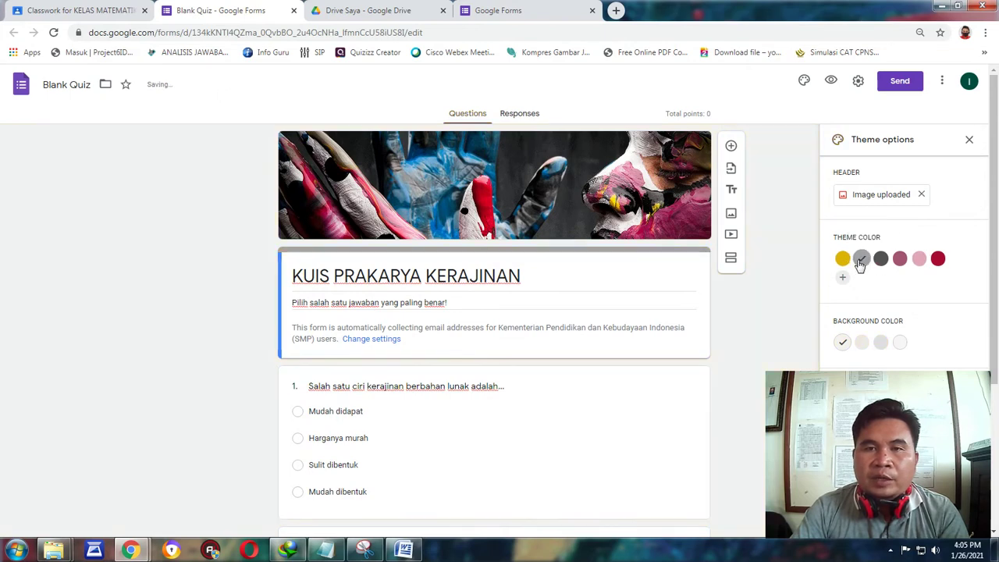
{"action": "left_click", "coordinate": [900, 260]}
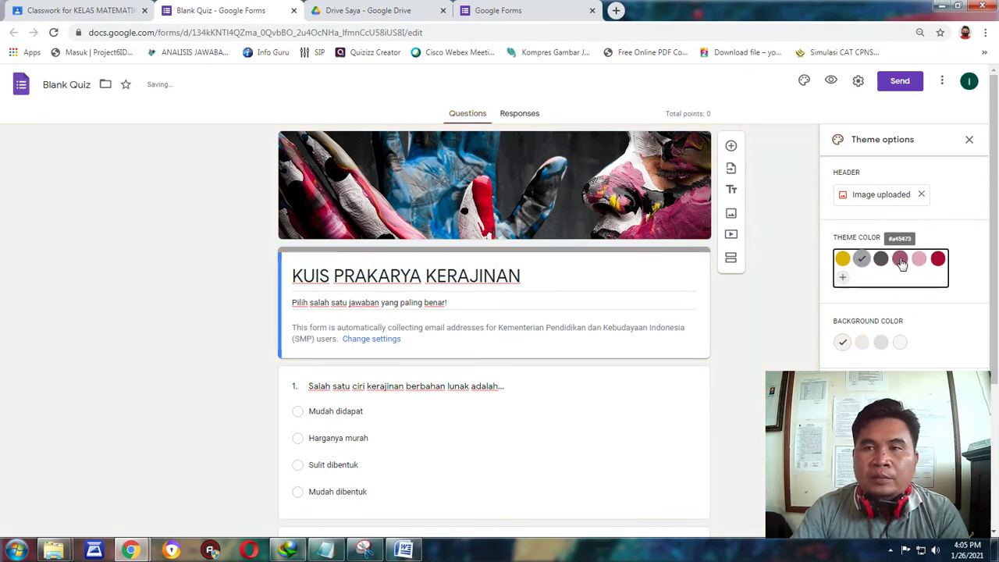
{"action": "left_click", "coordinate": [842, 281]}
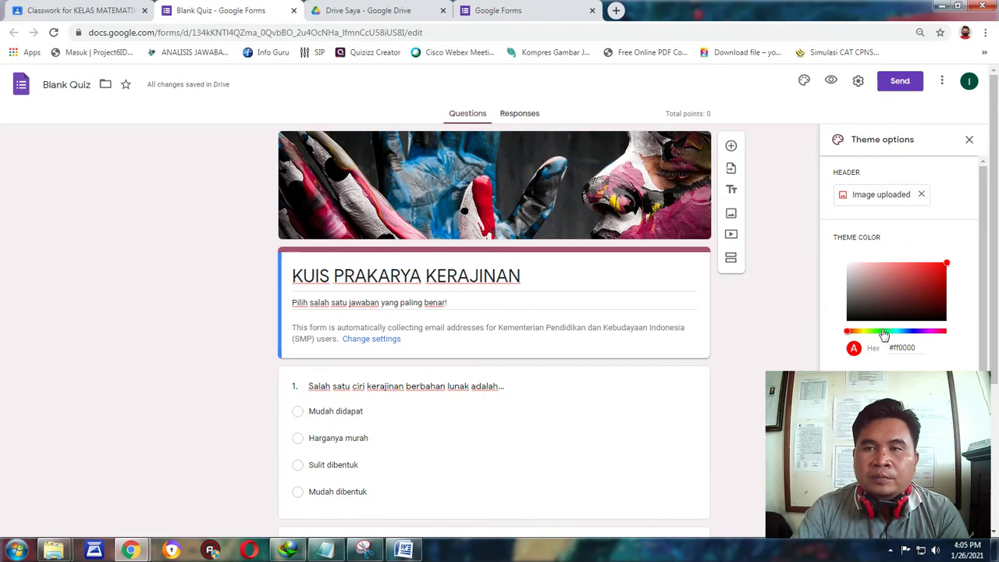
{"action": "left_click", "coordinate": [886, 332]}
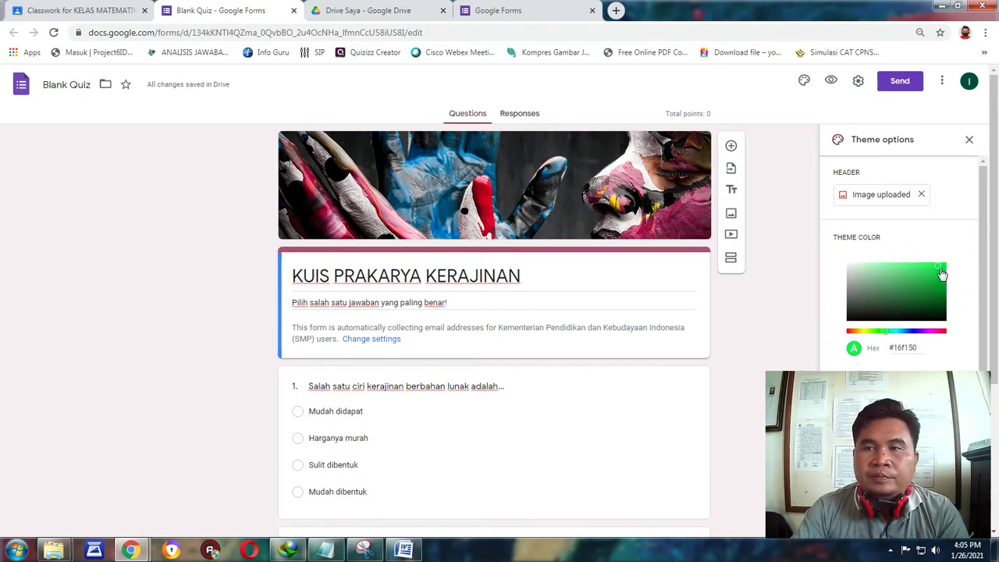
{"action": "left_click", "coordinate": [939, 268]}
{"action": "scroll", "coordinate": [982, 303], "scroll_direction": "down", "scroll_amount": 1}
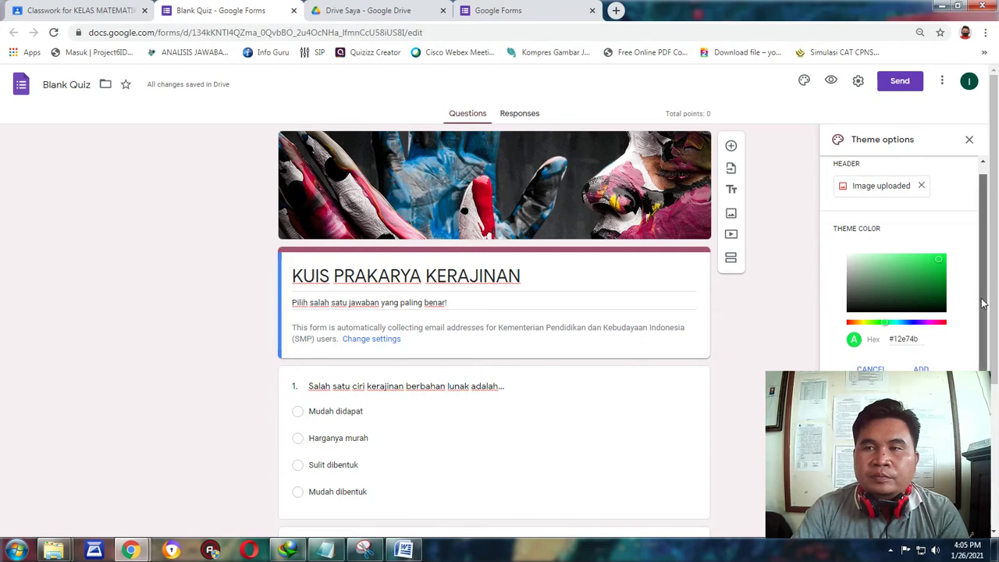
{"action": "left_click", "coordinate": [921, 369]}
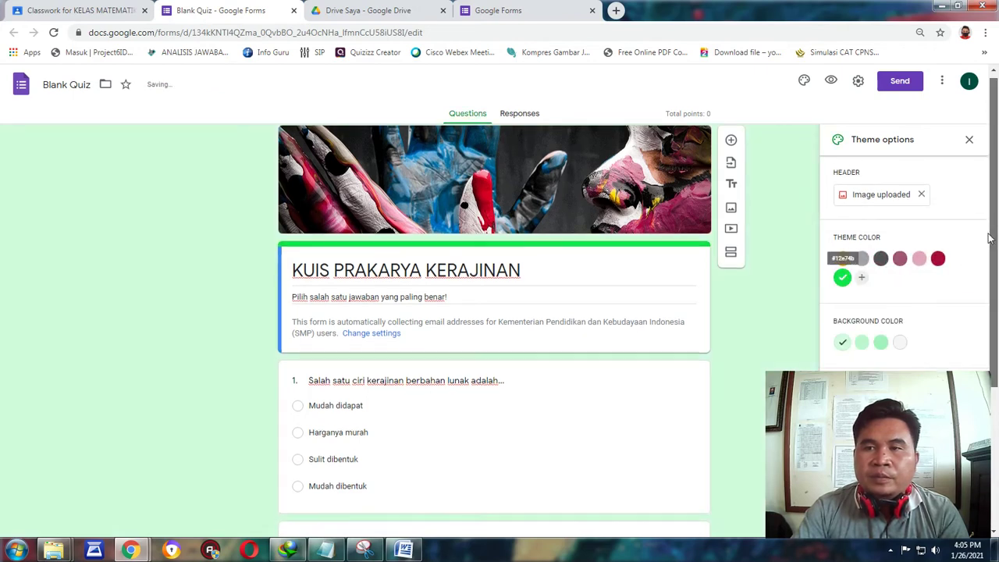
{"action": "left_click", "coordinate": [898, 344]}
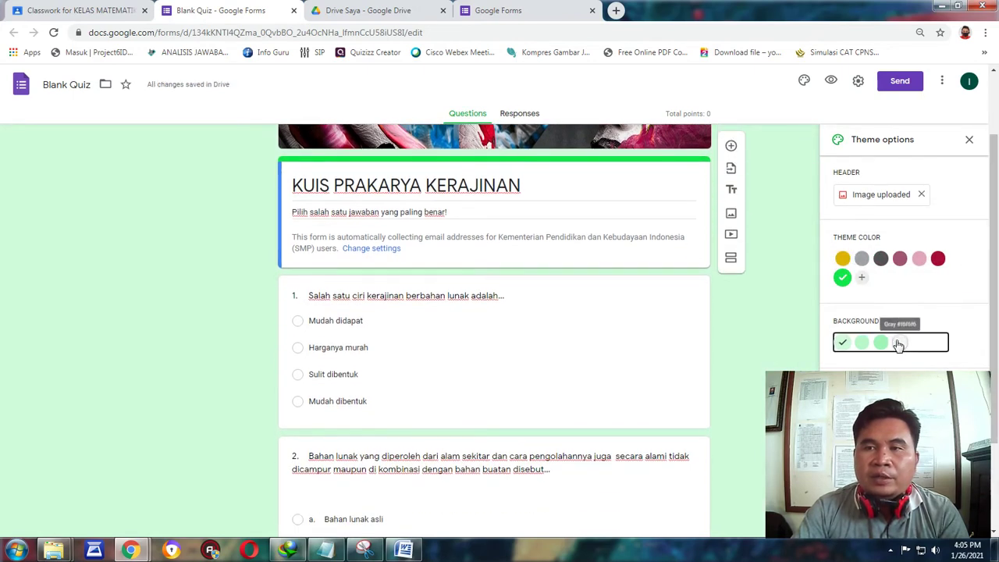
{"action": "scroll", "coordinate": [786, 223], "scroll_direction": "up", "scroll_amount": 1}
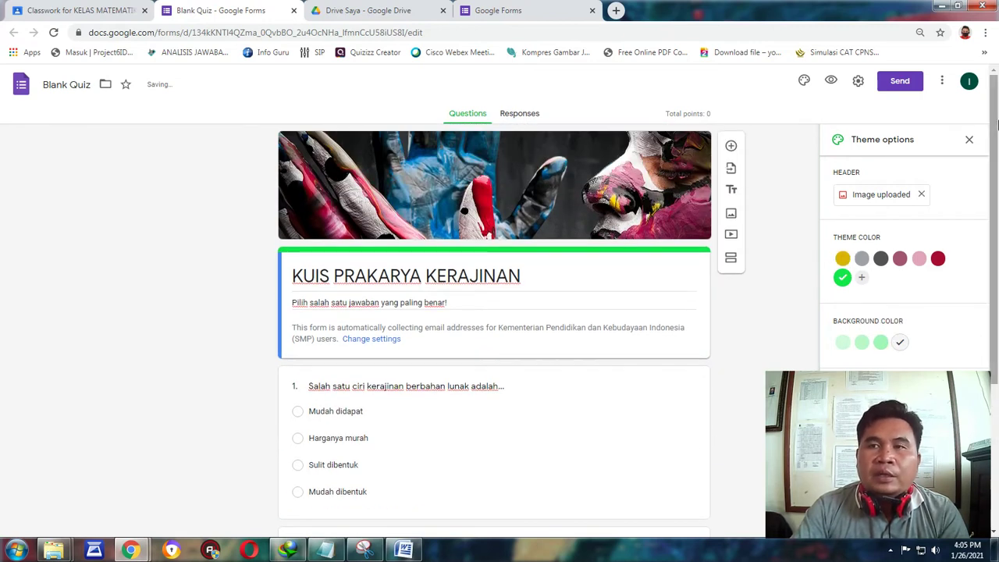
{"action": "left_click", "coordinate": [968, 142]}
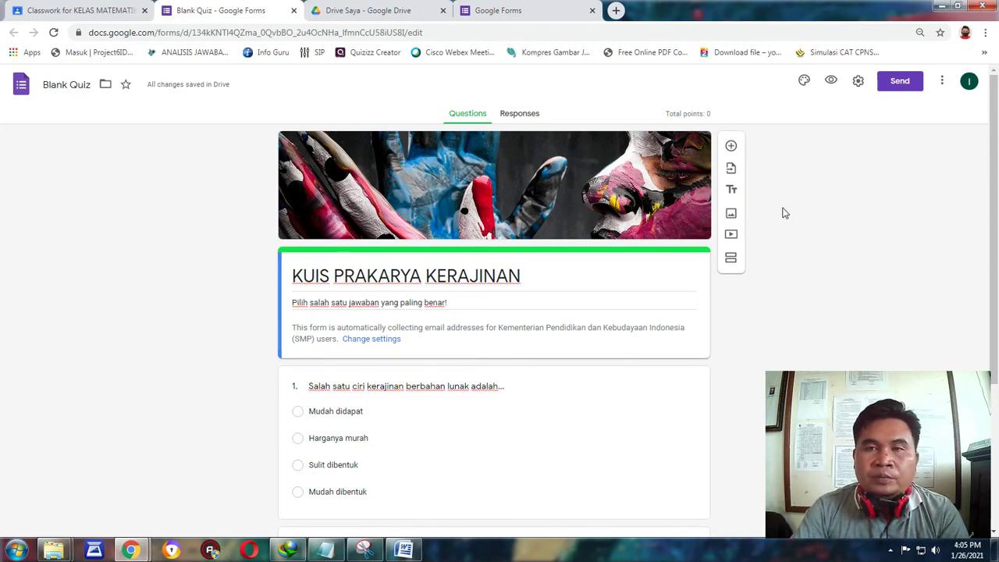
Make question 2's card active in the quiz editor.
{"action": "scroll", "coordinate": [780, 211], "scroll_direction": "down", "scroll_amount": 3}
{"action": "scroll", "coordinate": [749, 245], "scroll_direction": "up", "scroll_amount": 3}
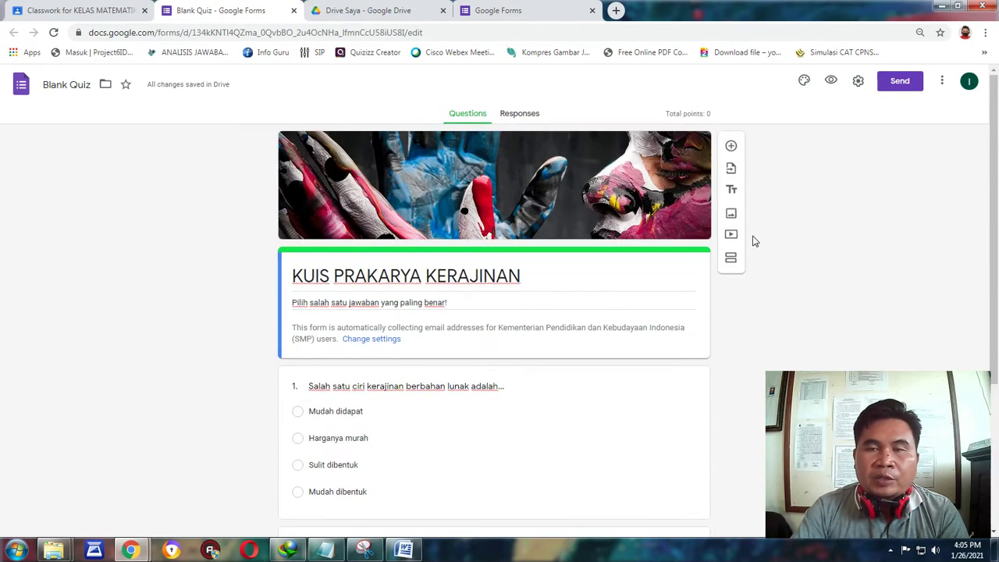
{"action": "scroll", "coordinate": [768, 203], "scroll_direction": "down", "scroll_amount": 3}
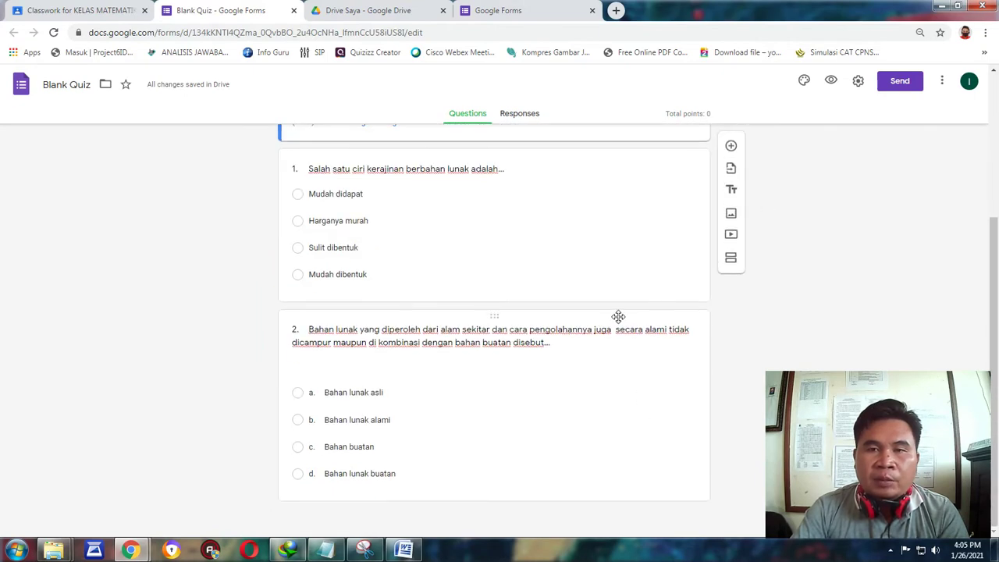
{"action": "left_click", "coordinate": [617, 316]}
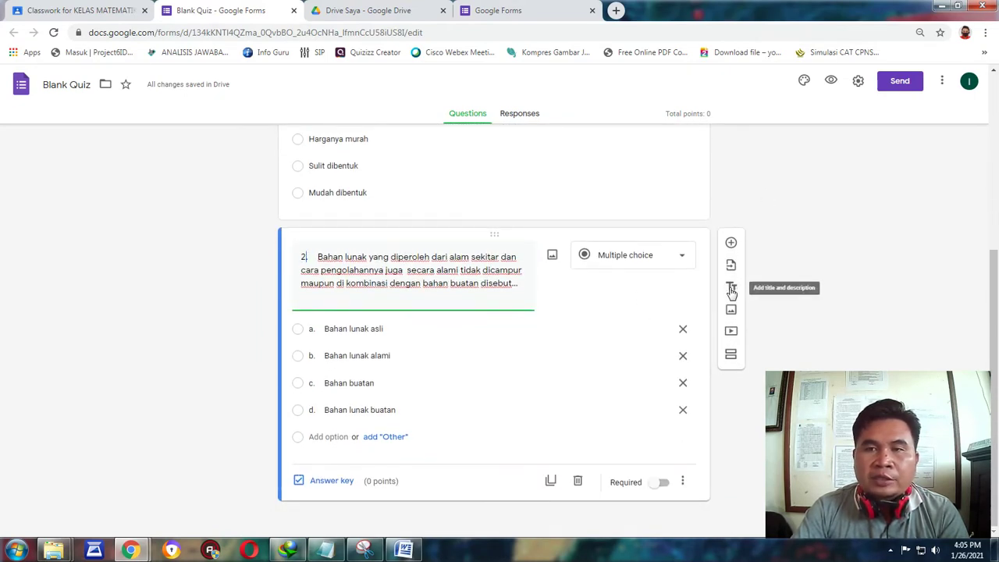
Add an NB: note below question 2 saying 'Jika sudah dijawab, silahkan...' and begin the confirmation message.
{"action": "left_click", "coordinate": [731, 289]}
{"action": "type", "text": "NB:"}
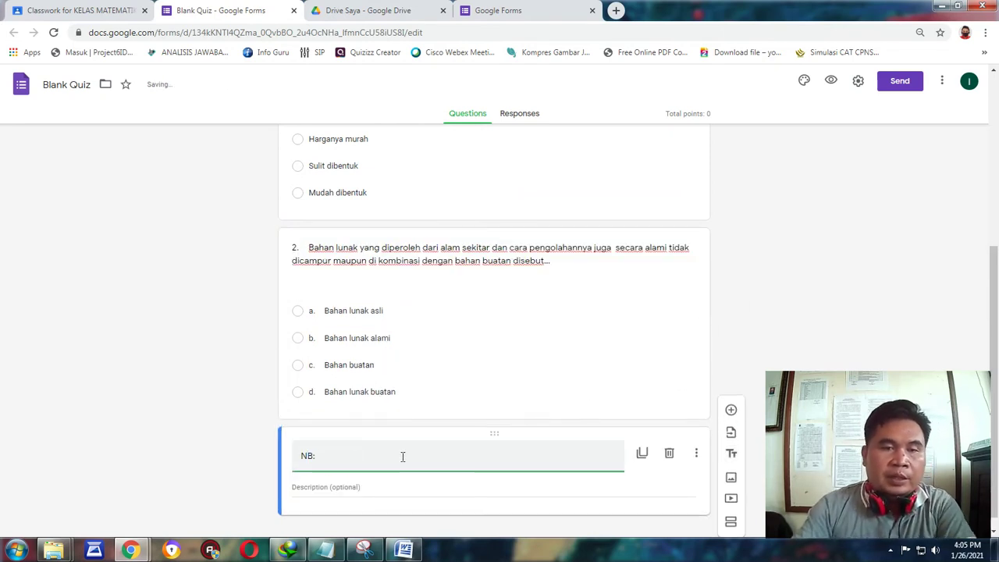
{"action": "left_click", "coordinate": [332, 486]}
{"action": "type", "text": "Jika sudah d"}
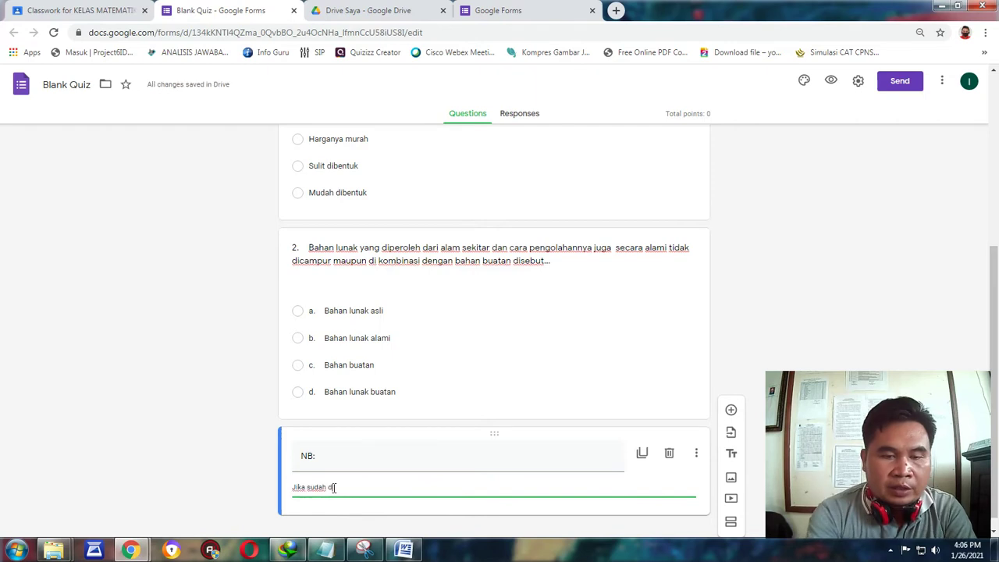
{"action": "type", "text": "ijawab, silahkan "}
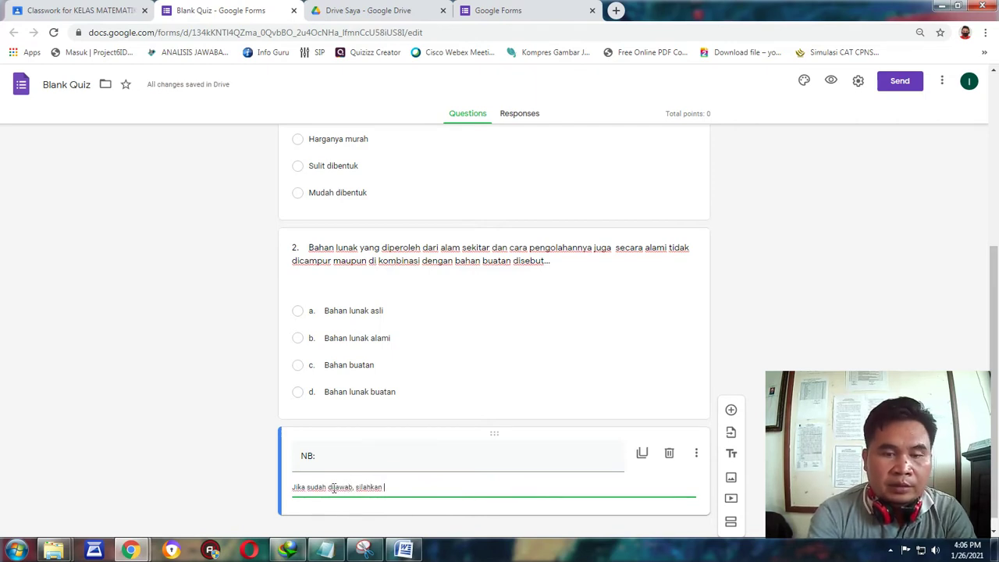
{"action": "type", "text": "p"}
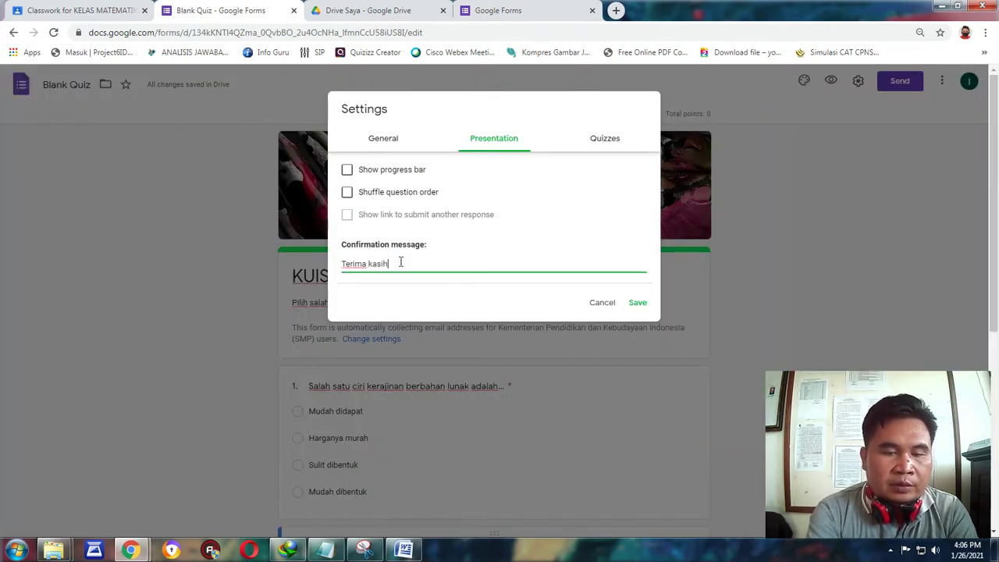
{"action": "type", "text": "sudah"}
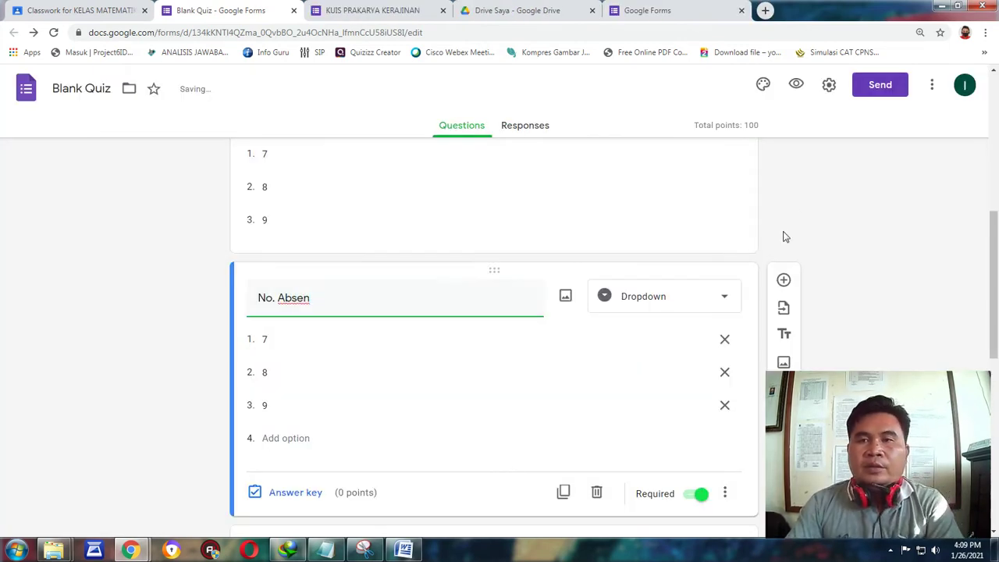
Renumber the first No. Absen dropdown options to 1, 2 and 3.
{"action": "left_click", "coordinate": [810, 204]}
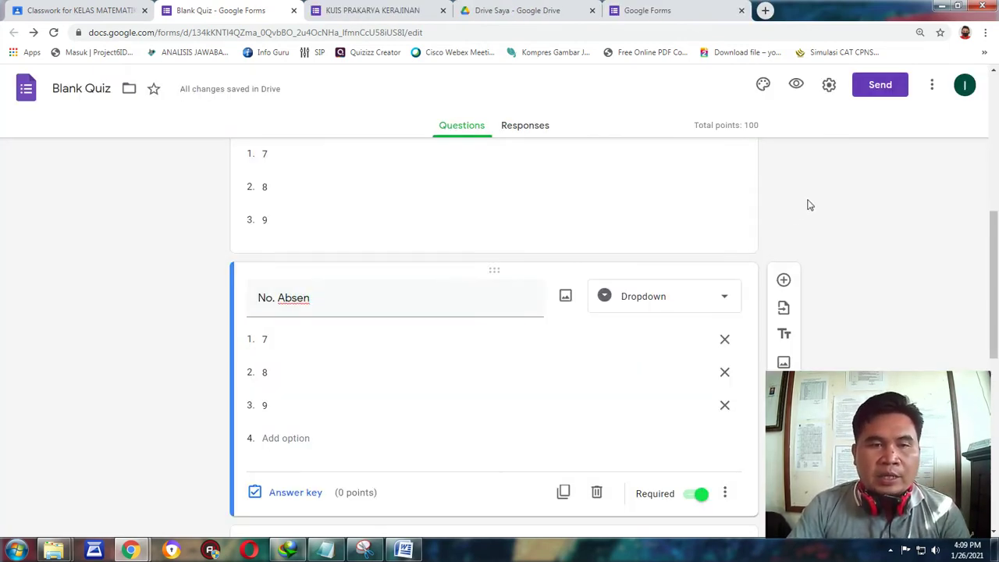
{"action": "left_click", "coordinate": [265, 341]}
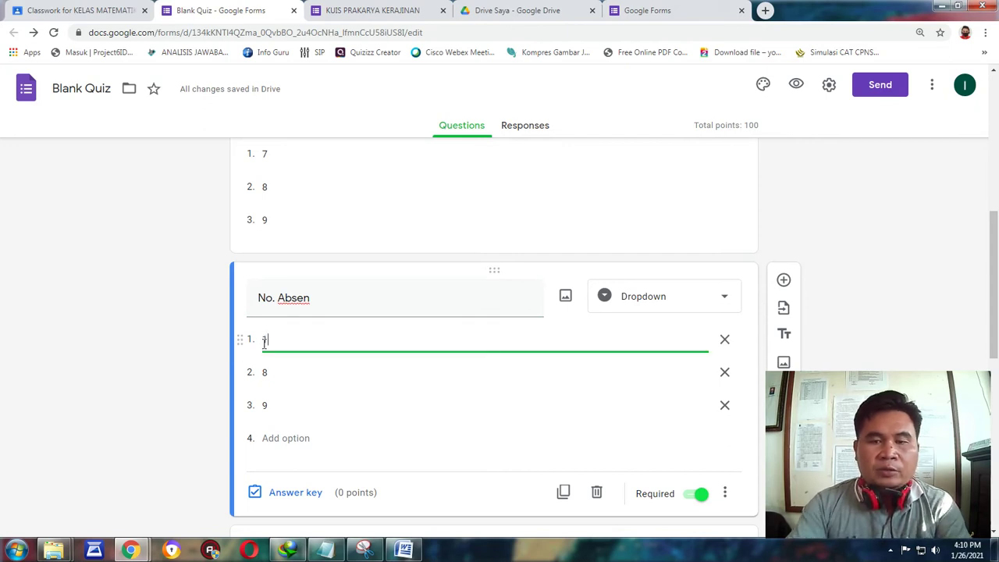
{"action": "key", "text": "Return"}
{"action": "type", "text": "2"}
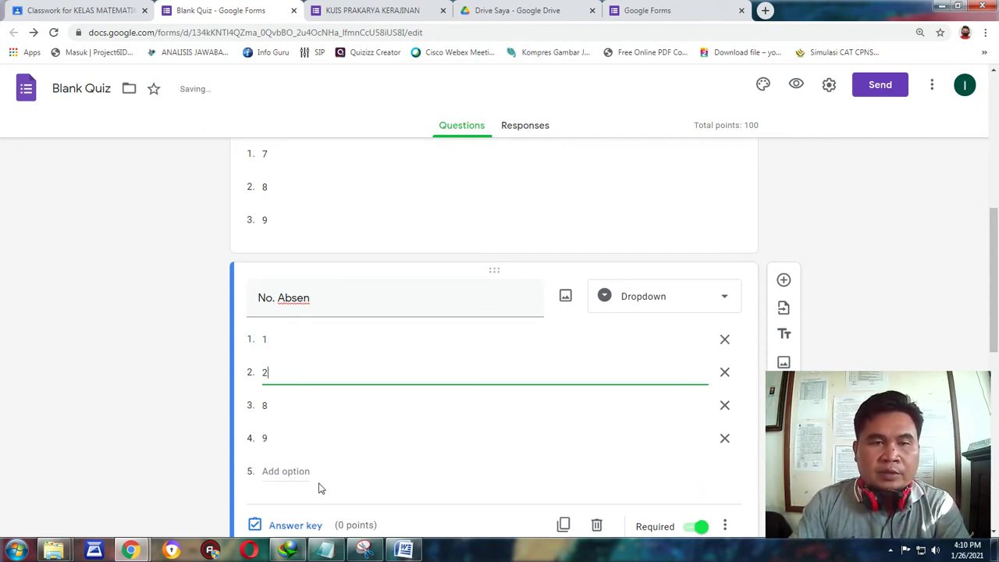
{"action": "left_click", "coordinate": [266, 405]}
{"action": "type", "text": "3"}
Add No. Absen options 4 through 10.
{"action": "left_click", "coordinate": [269, 439]}
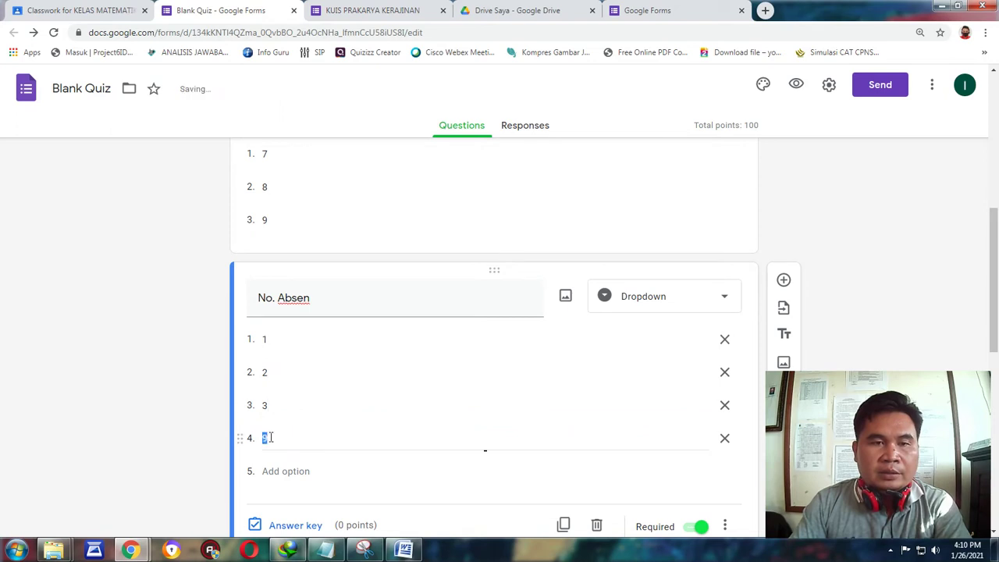
{"action": "type", "text": "4"}
{"action": "key", "text": "Return"}
{"action": "type", "text": "5"}
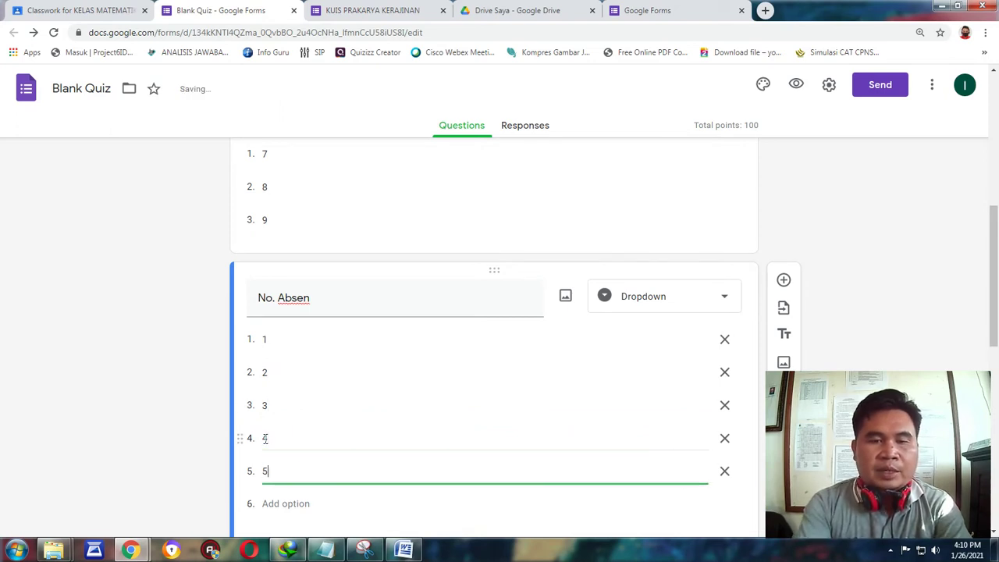
{"action": "key", "text": "Return"}
{"action": "type", "text": "6"}
{"action": "key", "text": "Return"}
{"action": "key", "text": "7"}
{"action": "key", "text": "Return"}
{"action": "key", "text": "8"}
{"action": "key", "text": "Return"}
{"action": "type", "text": "9"}
{"action": "key", "text": "Return"}
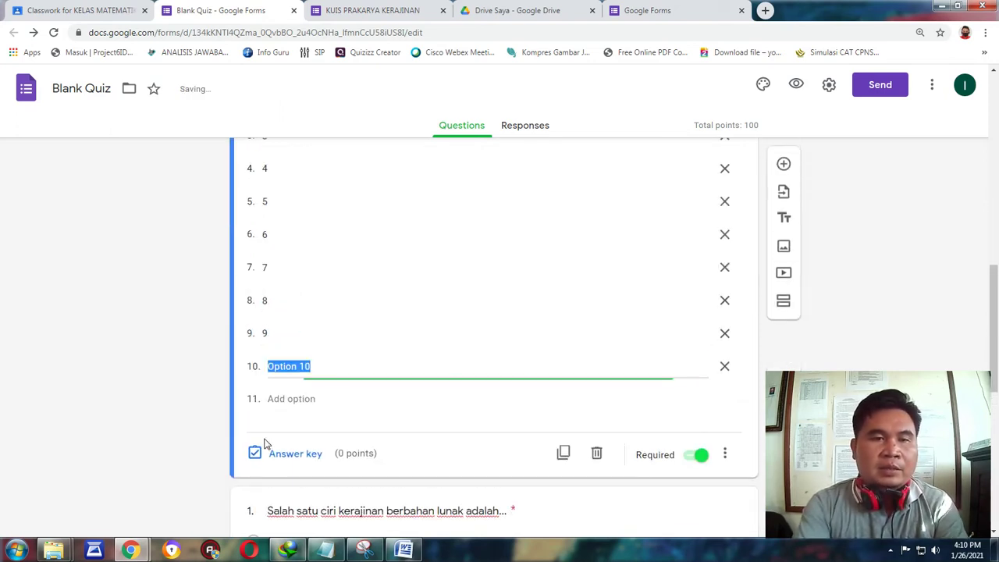
{"action": "type", "text": "10"}
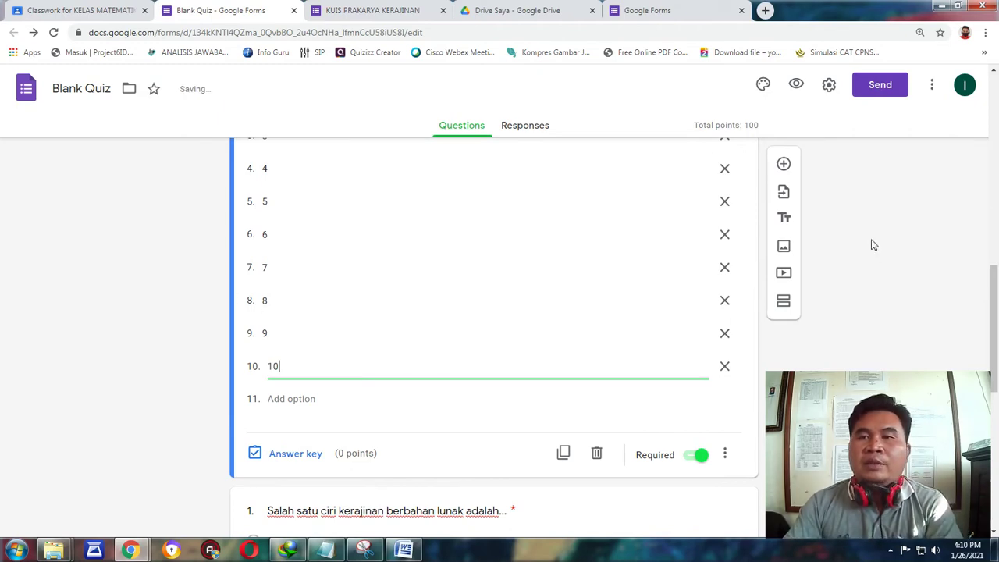
{"action": "scroll", "coordinate": [834, 218], "scroll_direction": "up", "scroll_amount": 7}
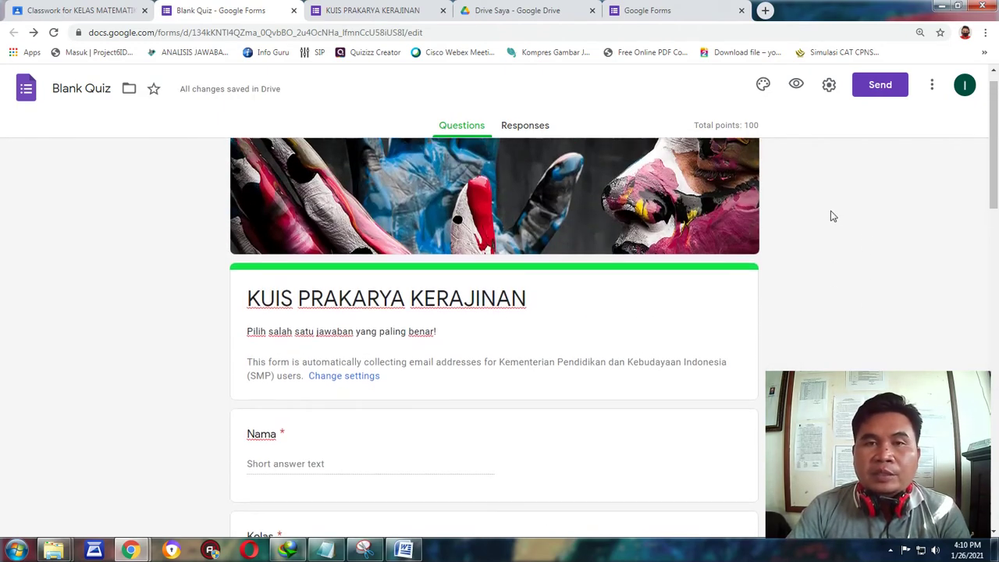
{"action": "left_click_drag", "start_coordinate": [994, 199], "coordinate": [995, 88]}
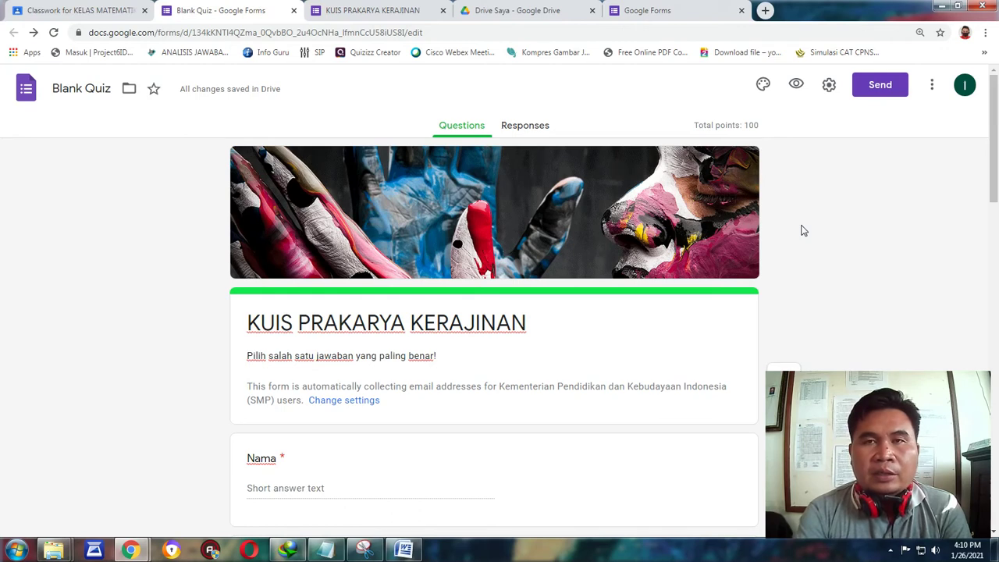
{"action": "left_click", "coordinate": [382, 6]}
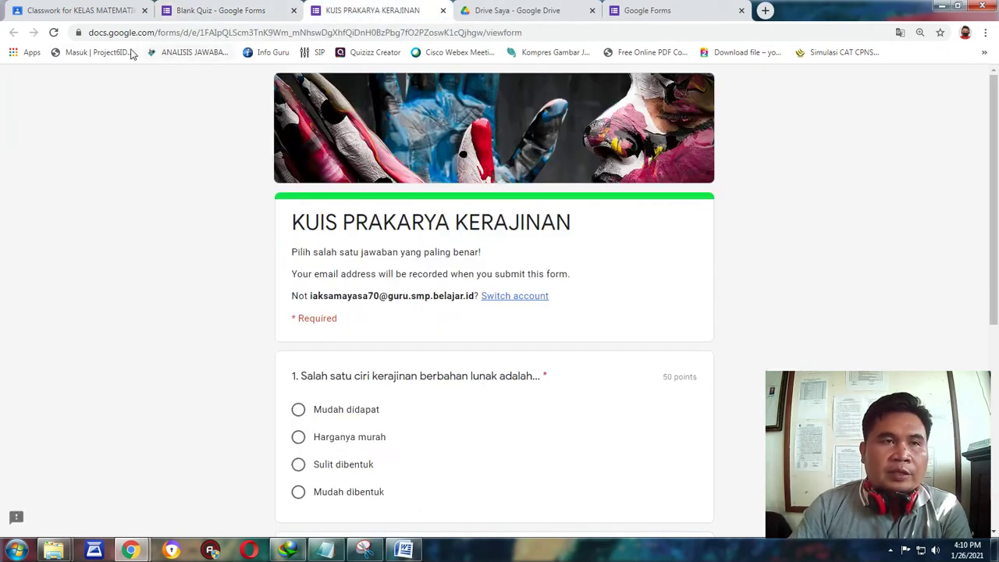
{"action": "left_click", "coordinate": [53, 32]}
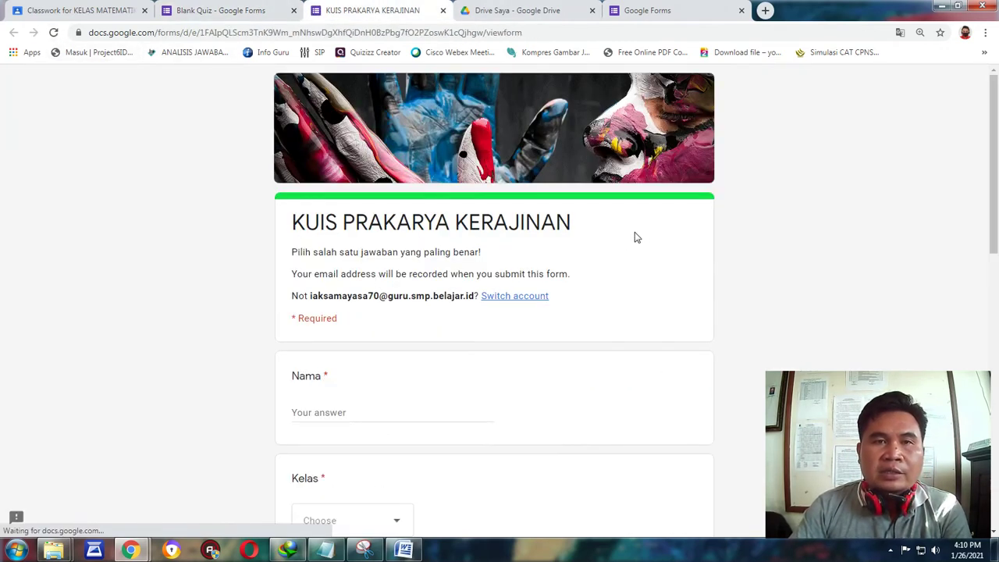
{"action": "scroll", "coordinate": [634, 234], "scroll_direction": "down", "scroll_amount": 8}
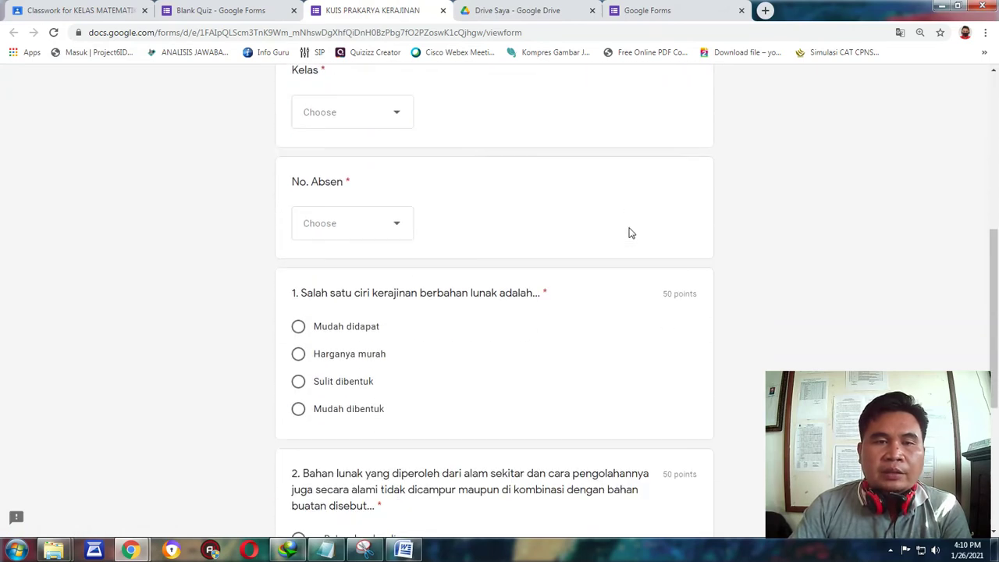
{"action": "scroll", "coordinate": [623, 234], "scroll_direction": "down", "scroll_amount": 1}
{"action": "scroll", "coordinate": [615, 234], "scroll_direction": "up", "scroll_amount": 10}
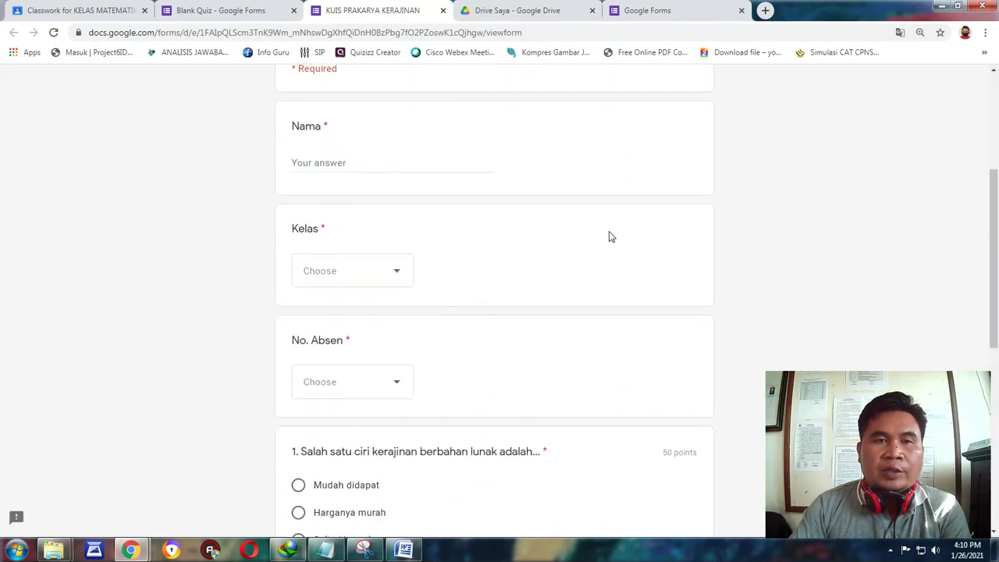
{"action": "scroll", "coordinate": [601, 233], "scroll_direction": "down", "scroll_amount": 2}
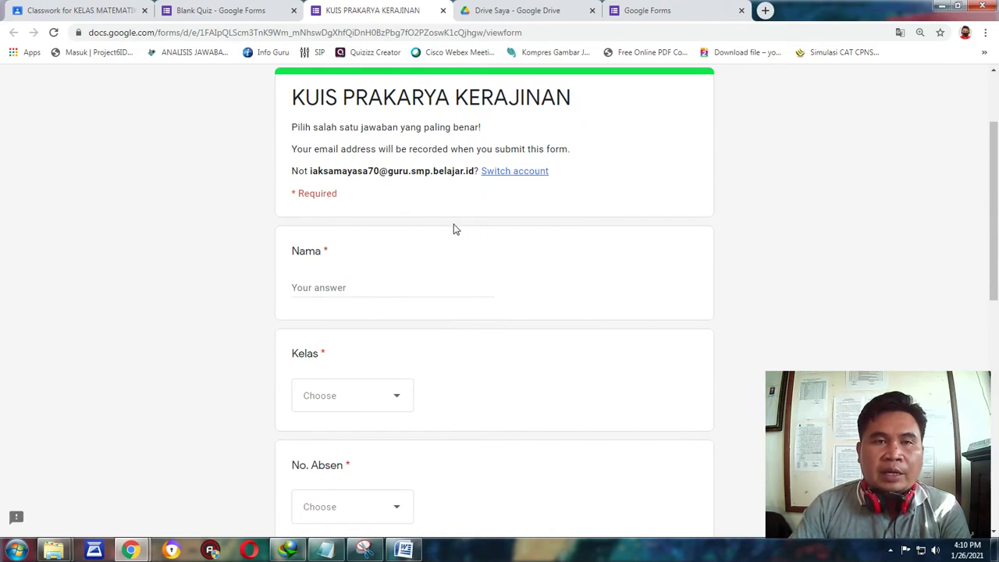
{"action": "scroll", "coordinate": [300, 273], "scroll_direction": "down", "scroll_amount": 3}
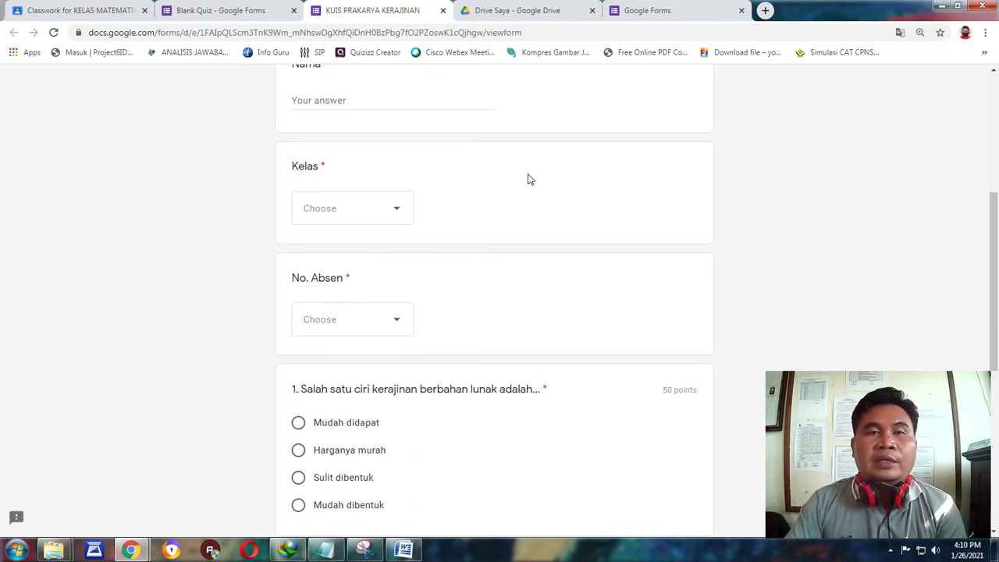
{"action": "scroll", "coordinate": [454, 195], "scroll_direction": "up", "scroll_amount": 1}
{"action": "left_click", "coordinate": [395, 270]}
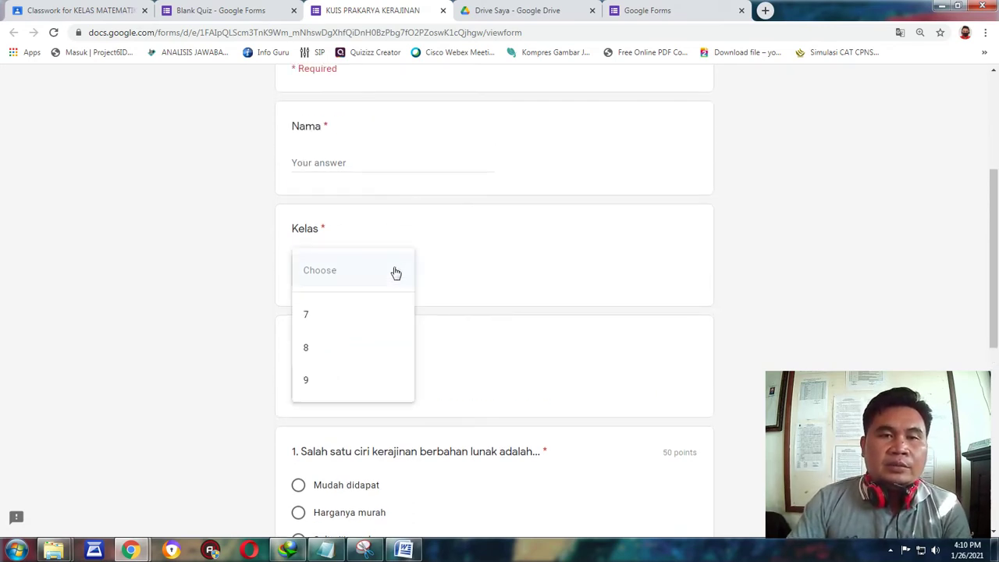
{"action": "left_click", "coordinate": [564, 367]}
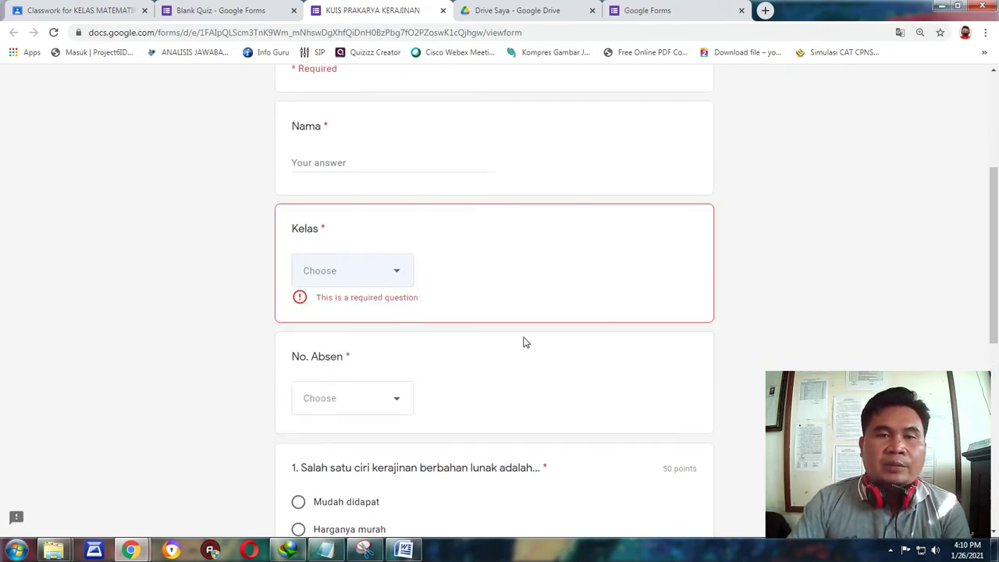
{"action": "left_click", "coordinate": [397, 404]}
{"action": "left_click", "coordinate": [776, 231]}
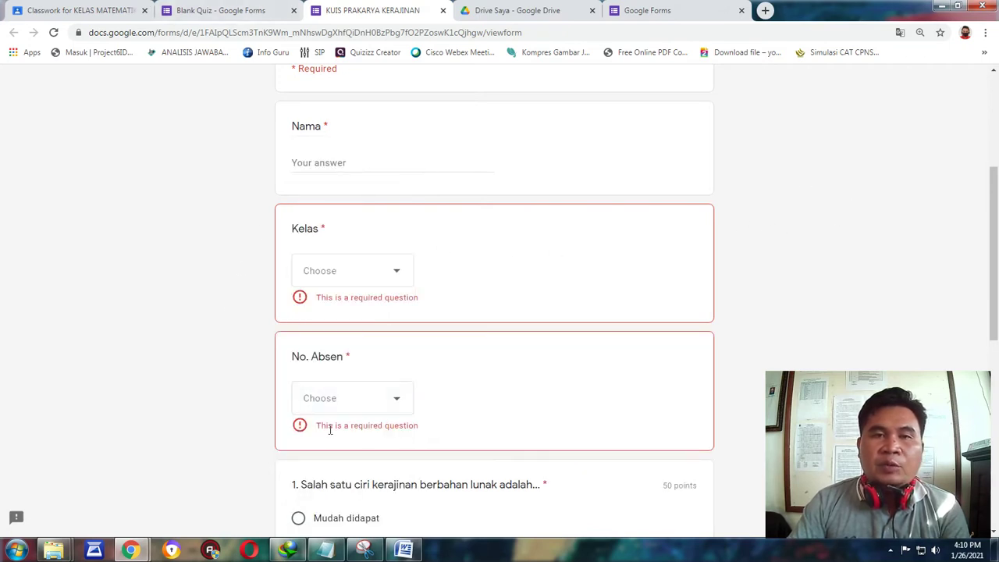
{"action": "left_click", "coordinate": [206, 10]}
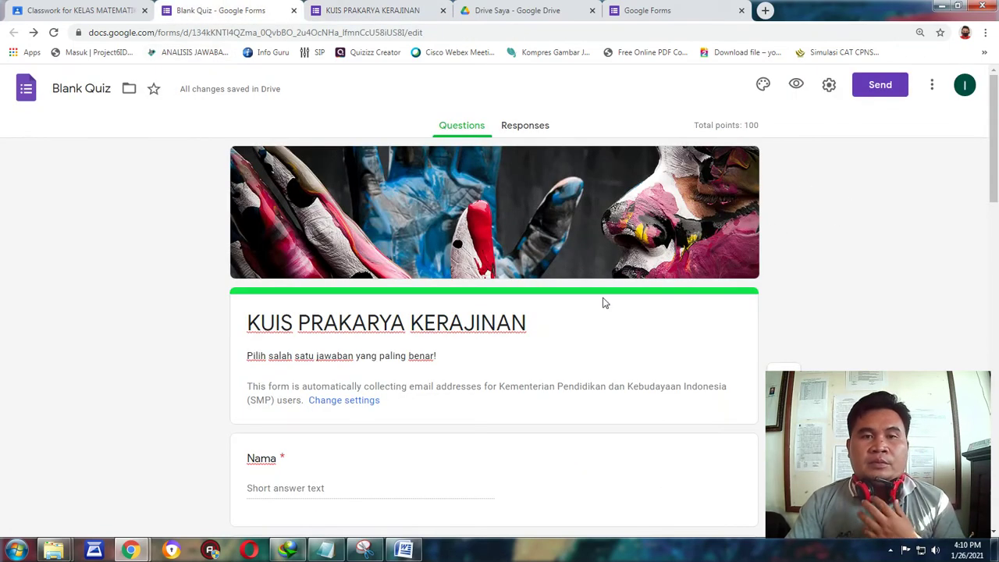
{"action": "scroll", "coordinate": [620, 280], "scroll_direction": "down", "scroll_amount": 6}
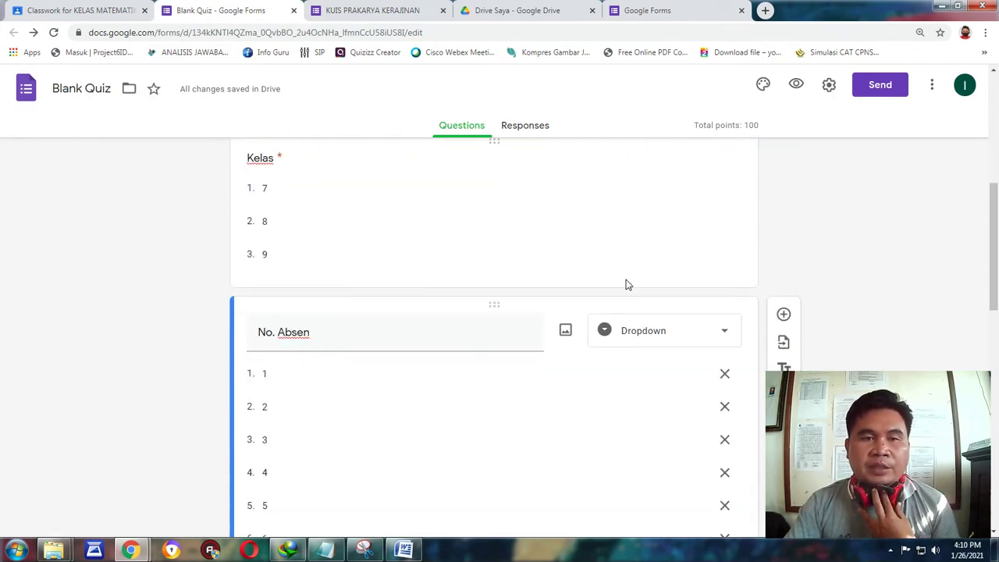
{"action": "scroll", "coordinate": [626, 279], "scroll_direction": "up", "scroll_amount": 6}
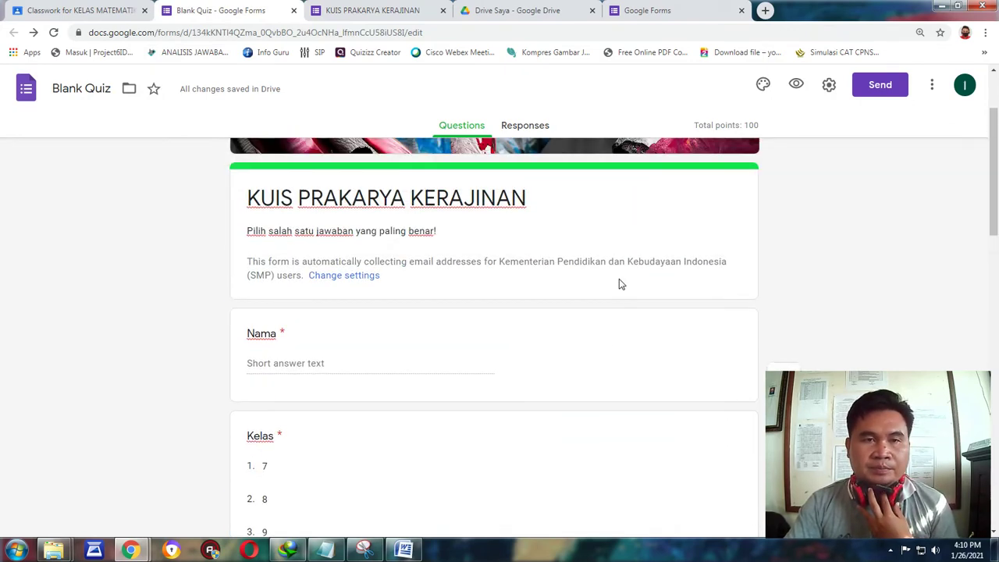
{"action": "left_click", "coordinate": [738, 312]}
{"action": "scroll", "coordinate": [818, 234], "scroll_direction": "down", "scroll_amount": 2}
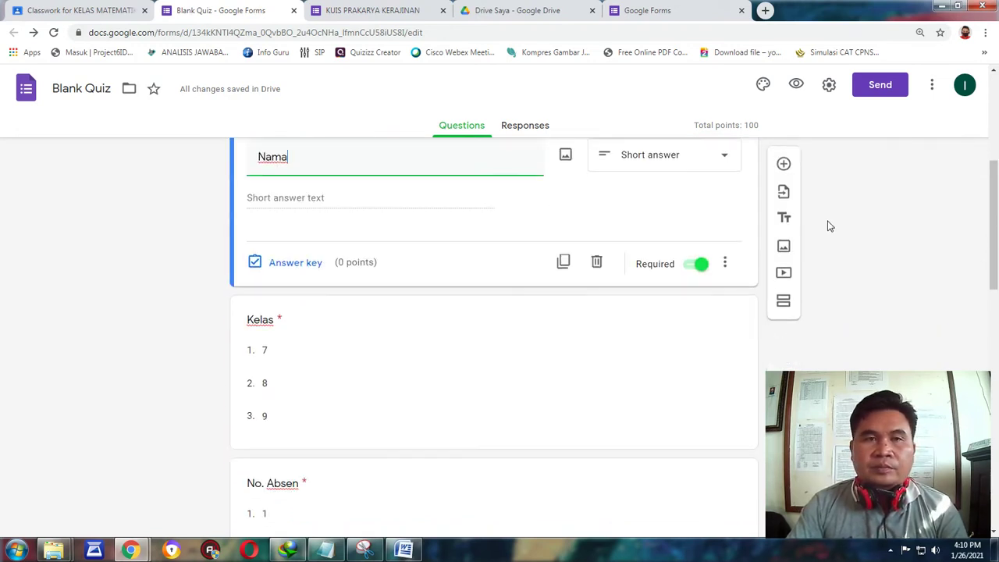
{"action": "scroll", "coordinate": [823, 223], "scroll_direction": "up", "scroll_amount": 2}
{"action": "left_click", "coordinate": [744, 209]}
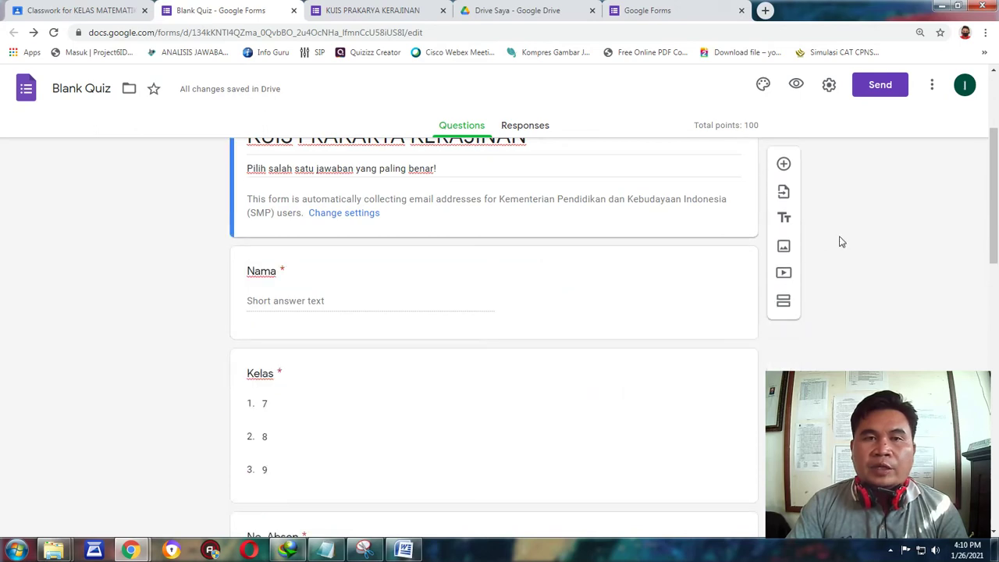
{"action": "scroll", "coordinate": [834, 241], "scroll_direction": "up", "scroll_amount": 2}
{"action": "scroll", "coordinate": [828, 243], "scroll_direction": "down", "scroll_amount": 2}
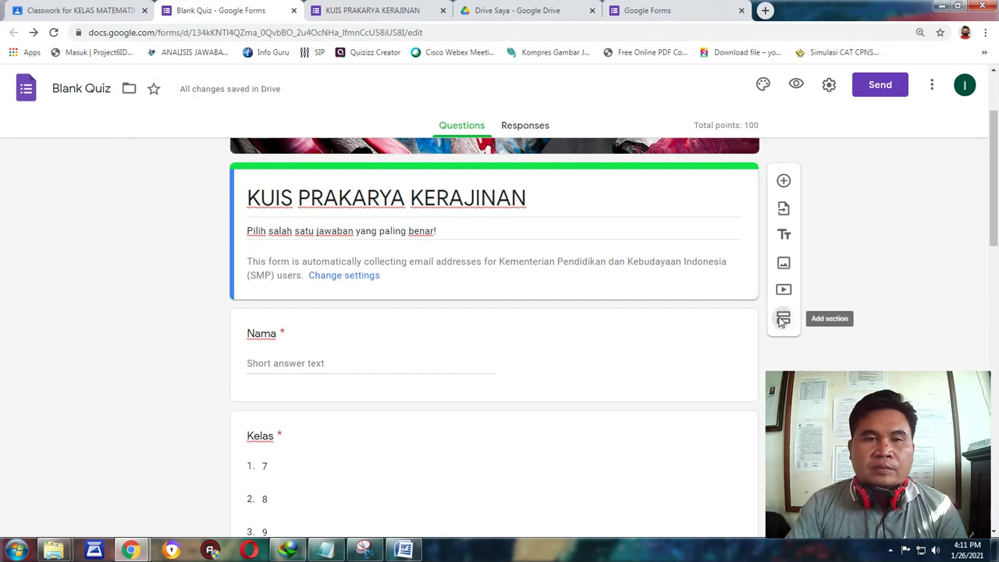
Add a section titled IDENTITAS SISWA, described 'Lengkapi identitas Nama, No, Kelas'.
{"action": "left_click", "coordinate": [783, 320]}
{"action": "scroll", "coordinate": [585, 263], "scroll_direction": "down", "scroll_amount": 3}
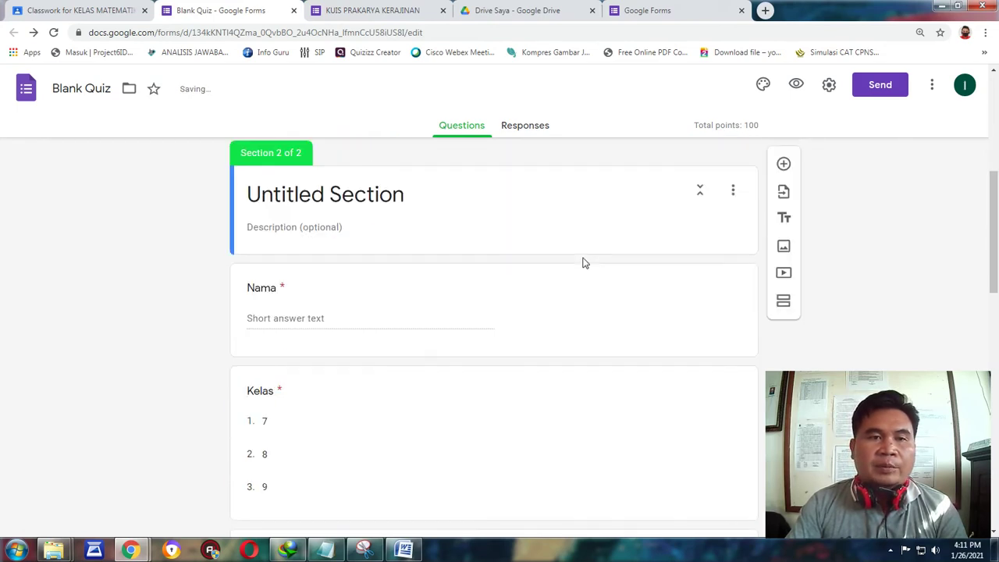
{"action": "scroll", "coordinate": [546, 245], "scroll_direction": "up", "scroll_amount": 4}
{"action": "scroll", "coordinate": [437, 257], "scroll_direction": "down", "scroll_amount": 2}
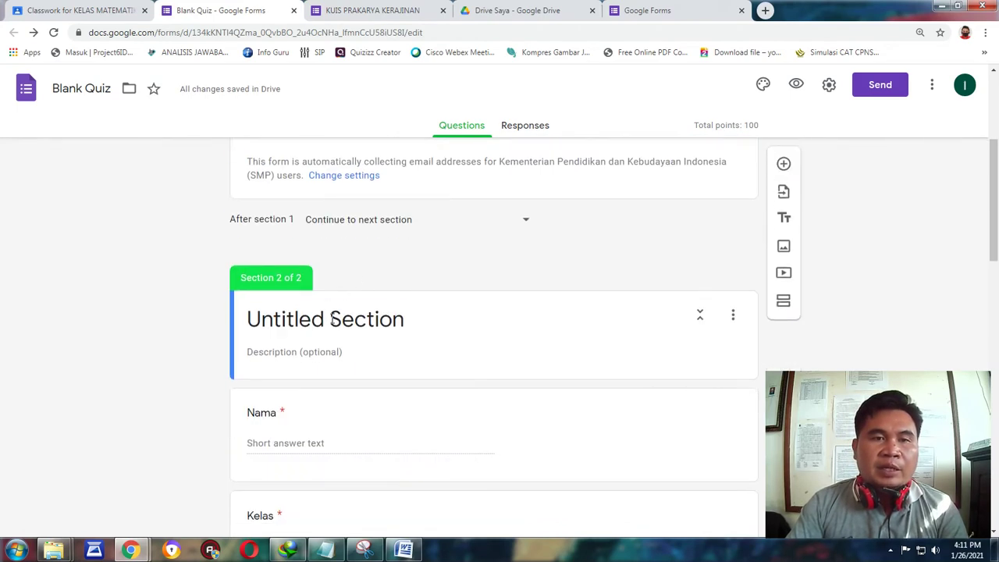
{"action": "left_click", "coordinate": [333, 319]}
{"action": "type", "text": "ID"}
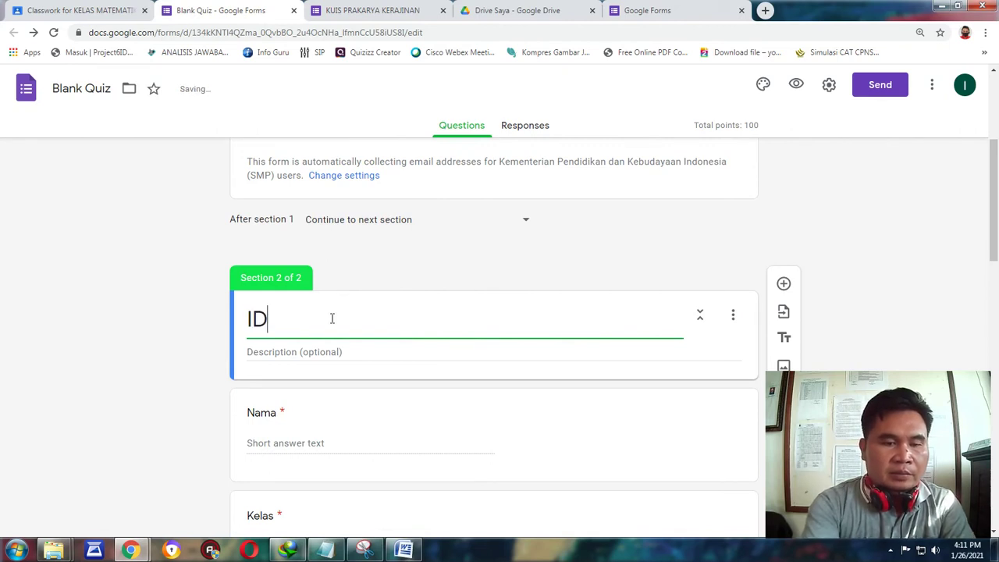
{"action": "type", "text": "ENTITAS"}
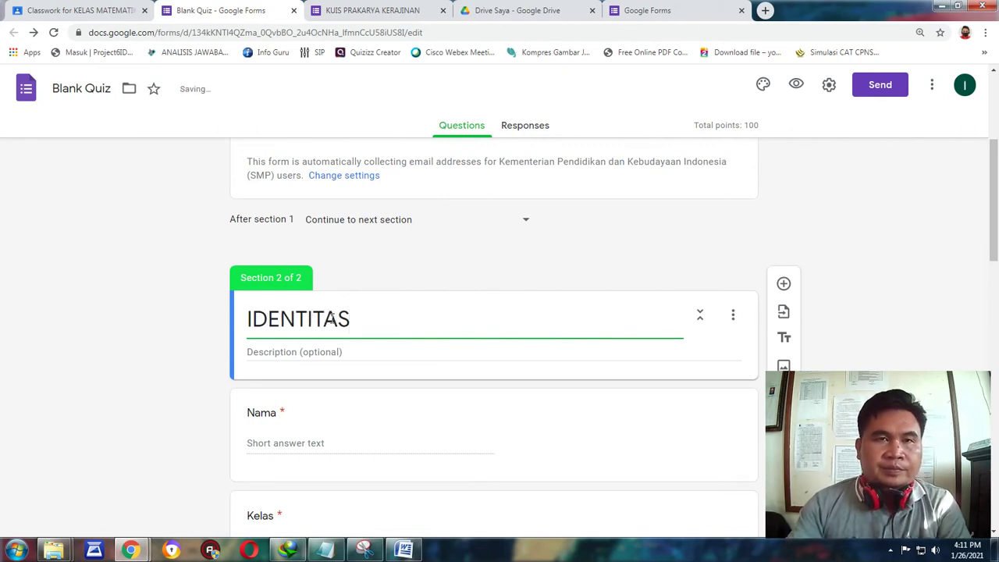
{"action": "left_click", "coordinate": [289, 349]}
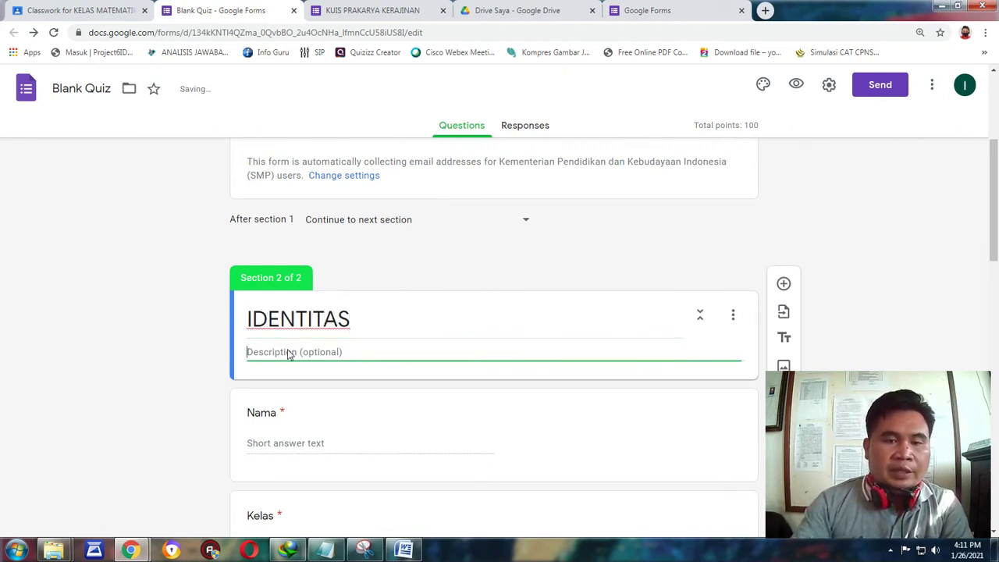
{"action": "type", "text": "Lengkapi identitas "}
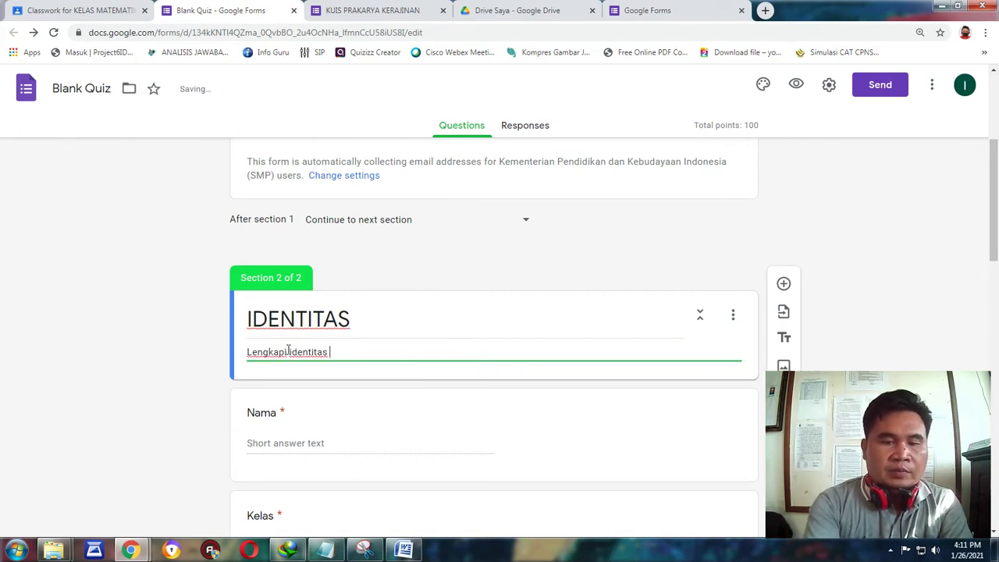
{"action": "type", "text": "Nama, No, Kelas"}
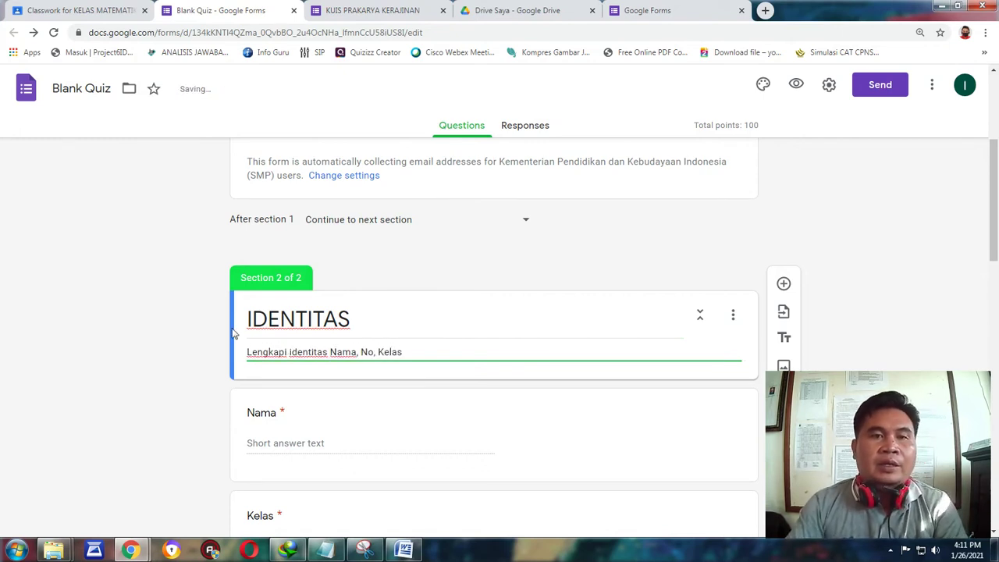
Edit the following SOAL section's title and answering-instruction description.
{"action": "double_click", "coordinate": [362, 321]}
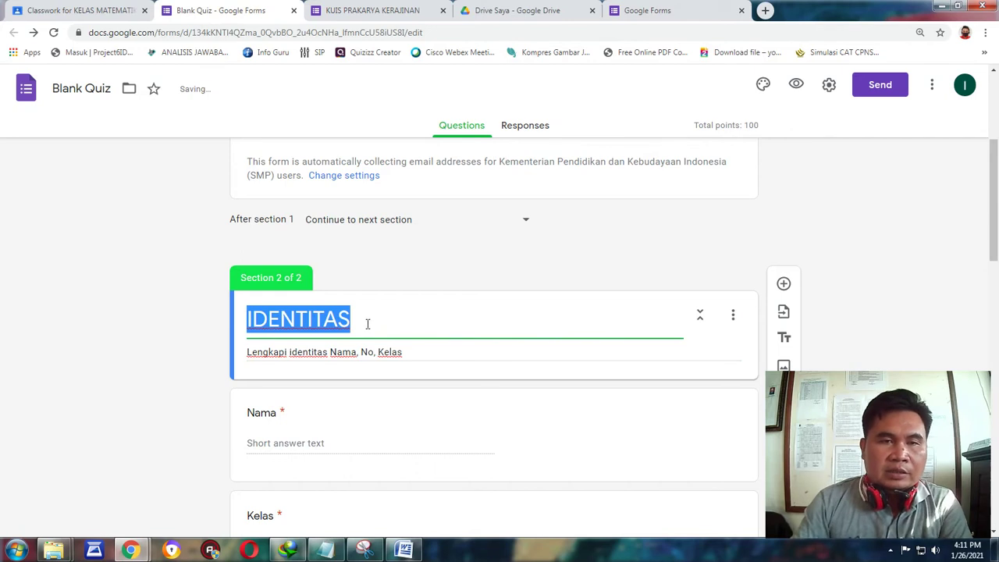
{"action": "left_click", "coordinate": [368, 324]}
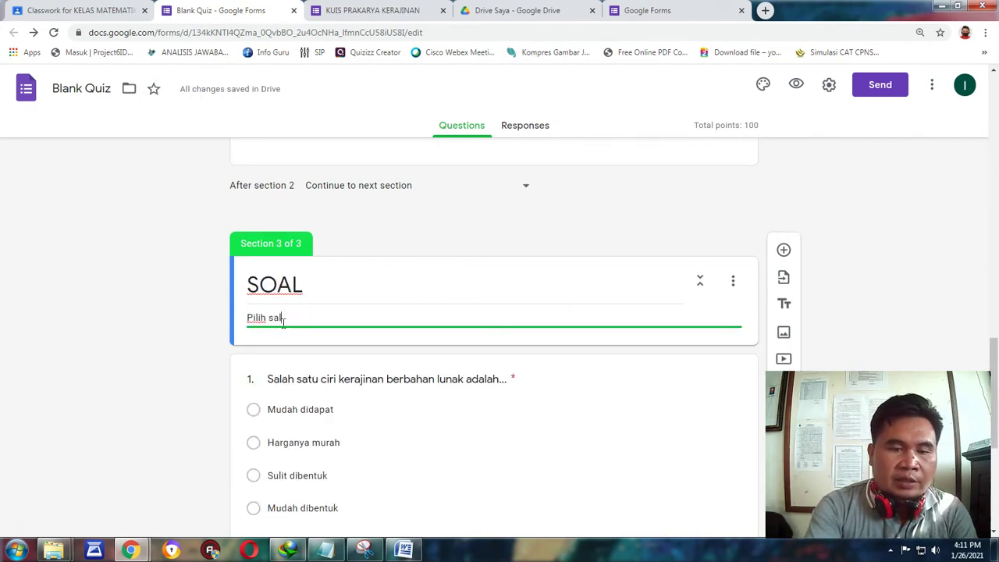
{"action": "type", "text": "ah satu jawa"}
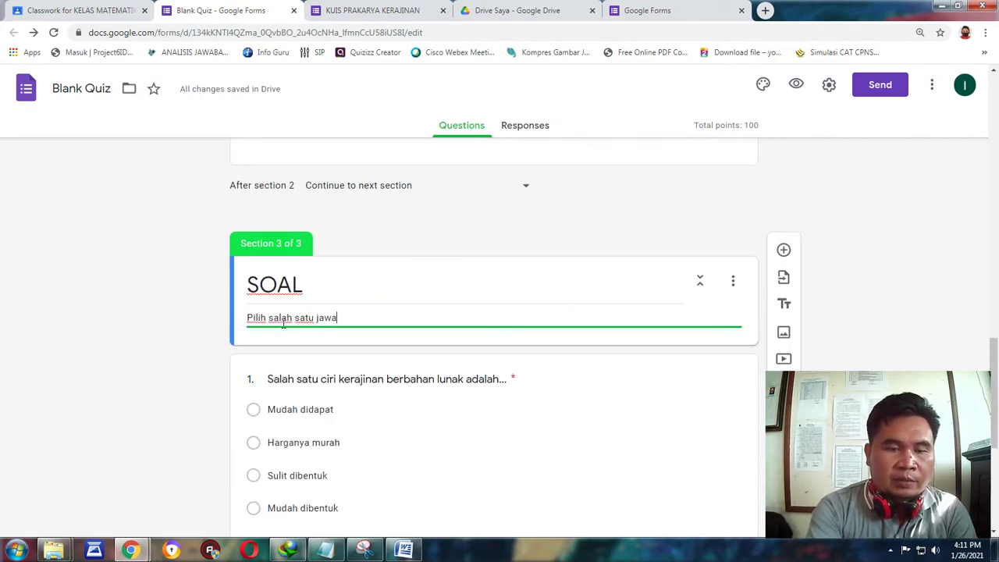
{"action": "type", "text": "ban yang"}
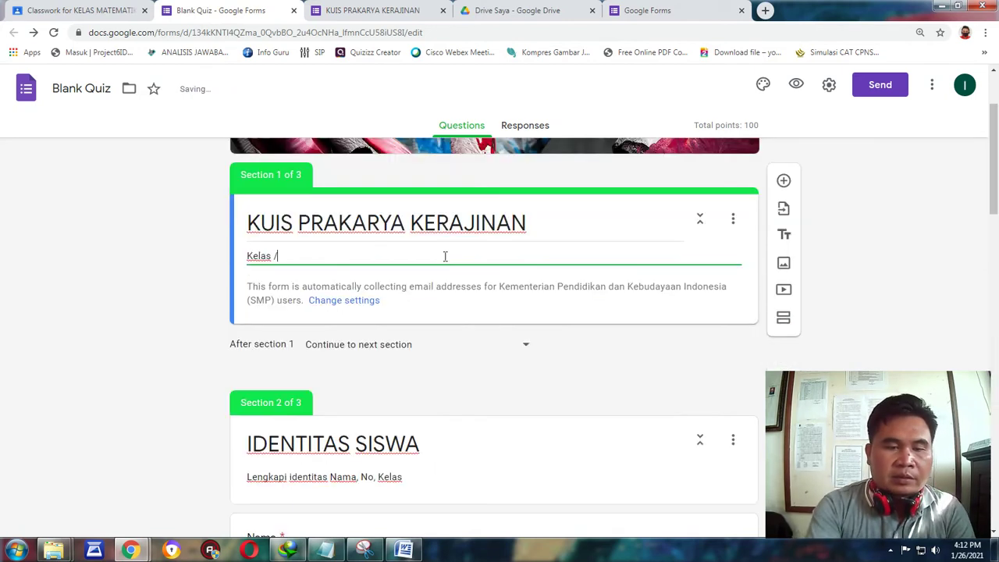
{"action": "type", "text": "Semester"}
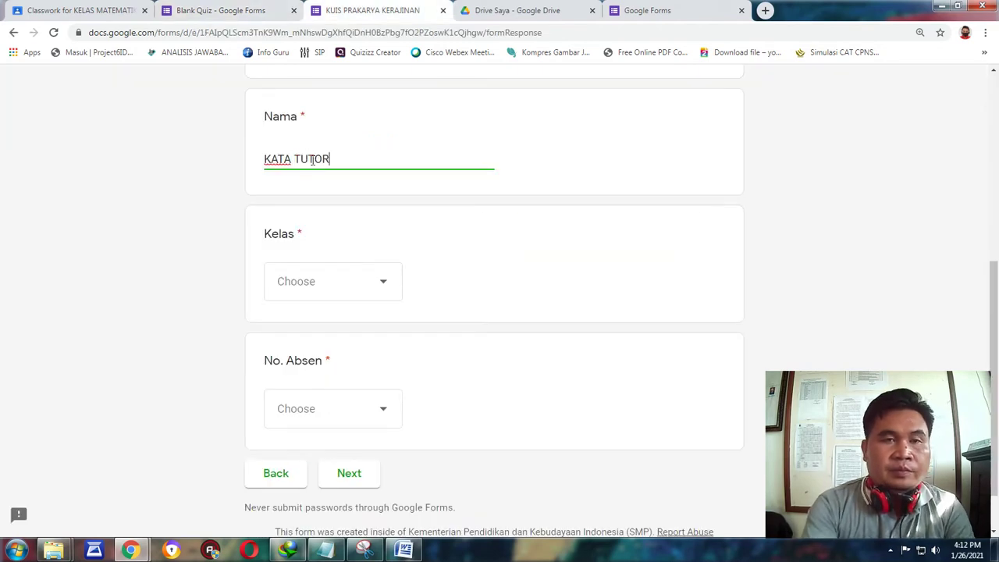
As the respondent, choose Kelas 7 and No. Absen 1, then go to the next section.
{"action": "left_click", "coordinate": [378, 287]}
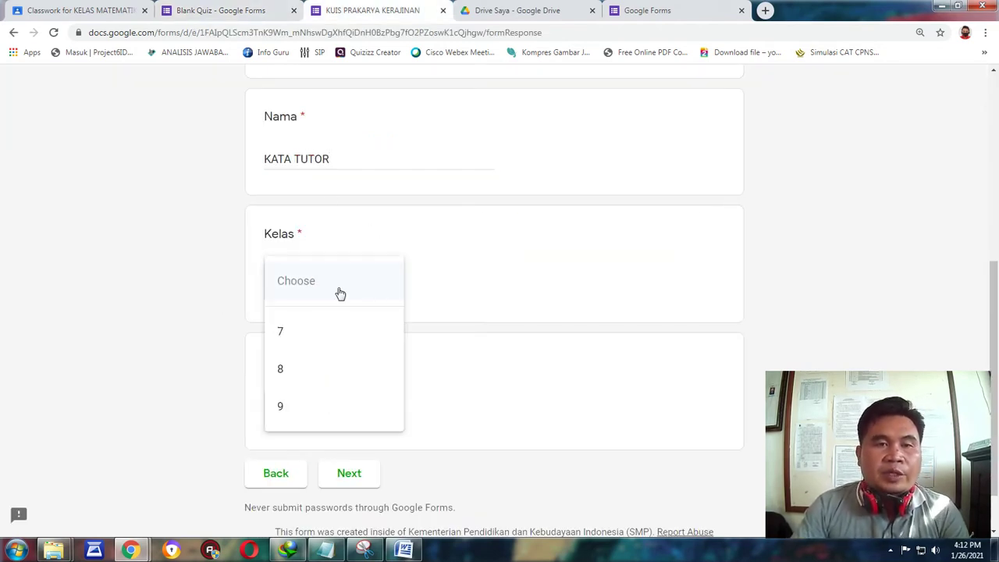
{"action": "left_click", "coordinate": [292, 333]}
{"action": "scroll", "coordinate": [494, 252], "scroll_direction": "down", "scroll_amount": 1}
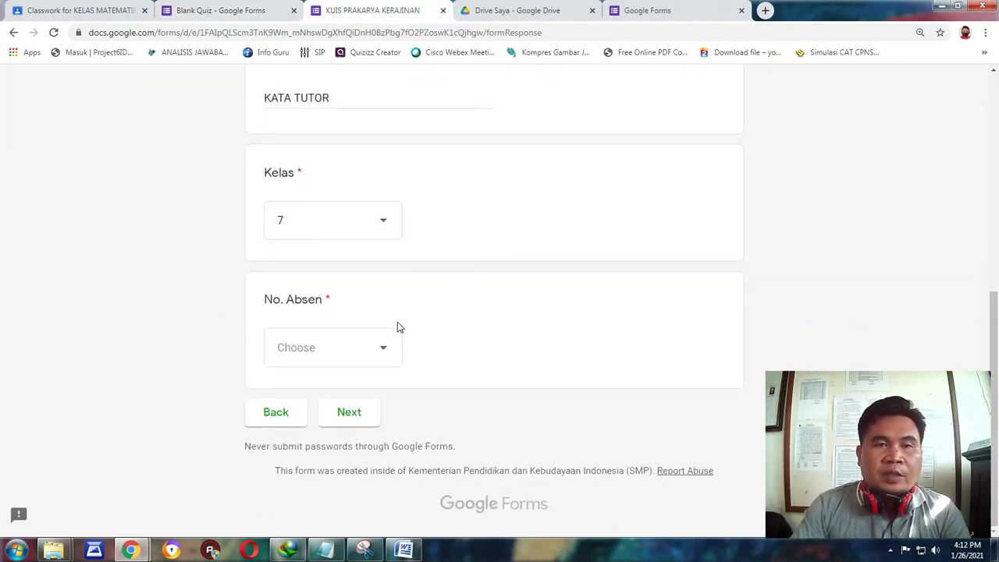
{"action": "left_click", "coordinate": [384, 353]}
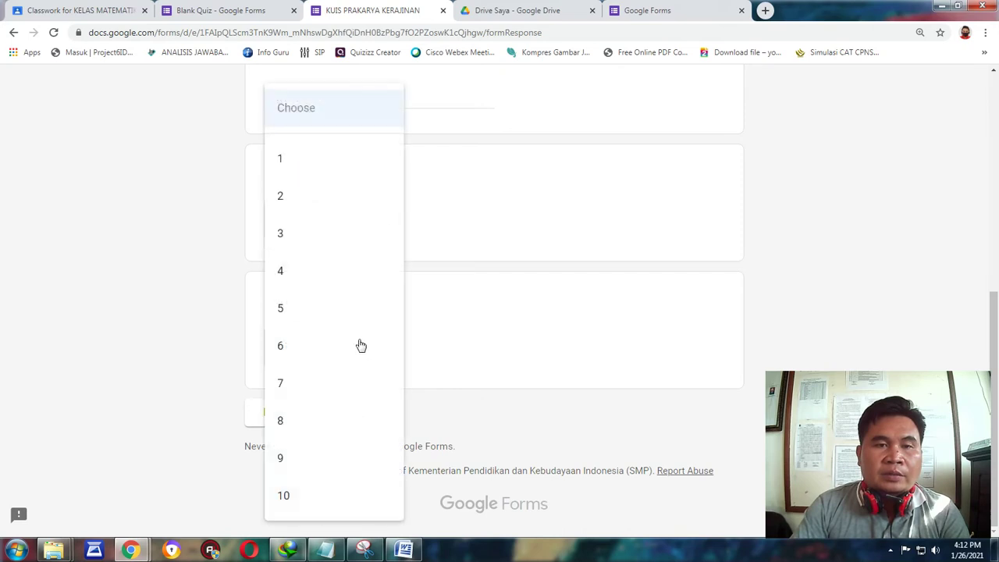
{"action": "left_click", "coordinate": [296, 163]}
{"action": "left_click", "coordinate": [349, 411]}
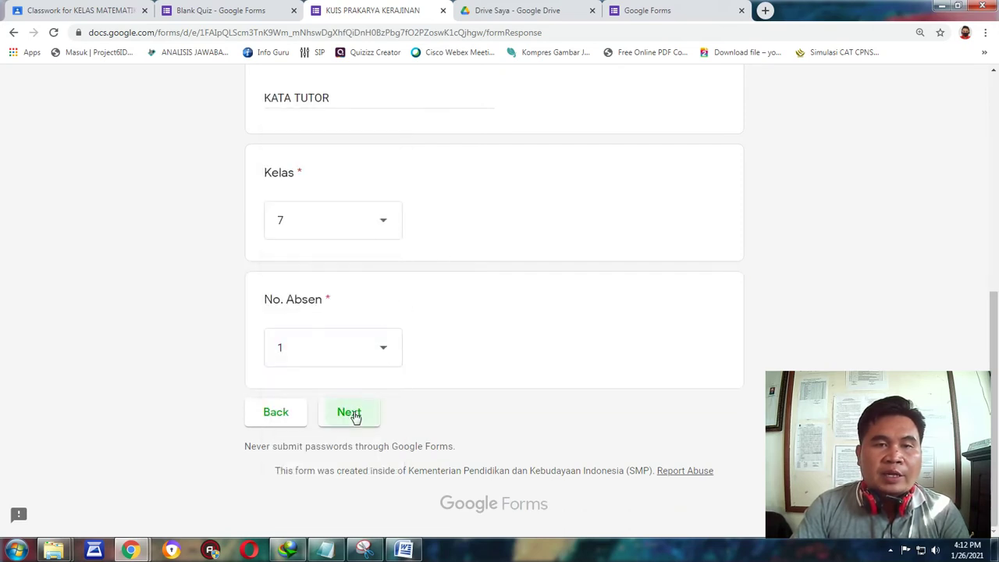
Answer Mudah dibentuk for question 1 and b. Bahan lunak alami for question 2, then submit.
{"action": "scroll", "coordinate": [587, 183], "scroll_direction": "down", "scroll_amount": 2}
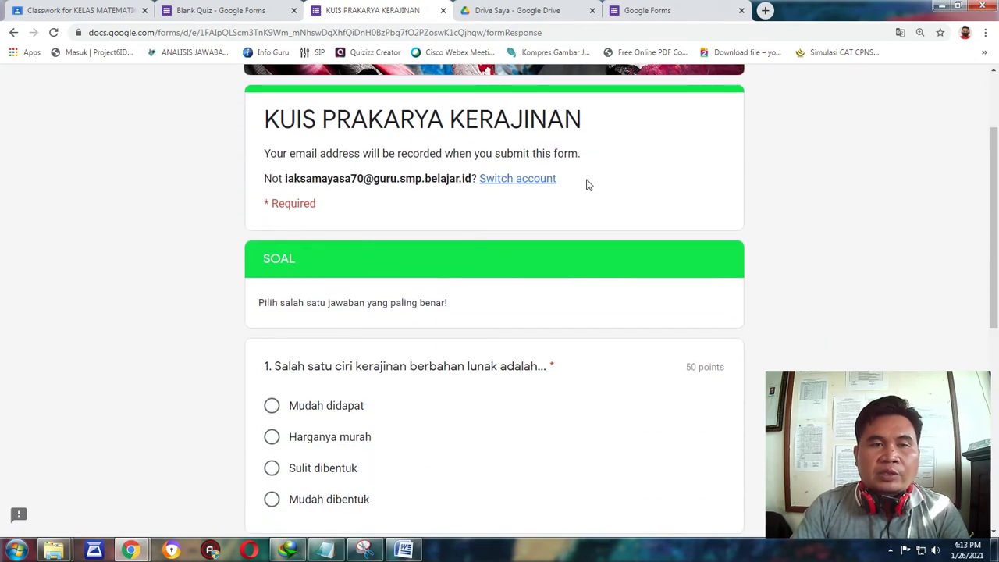
{"action": "scroll", "coordinate": [588, 185], "scroll_direction": "down", "scroll_amount": 2}
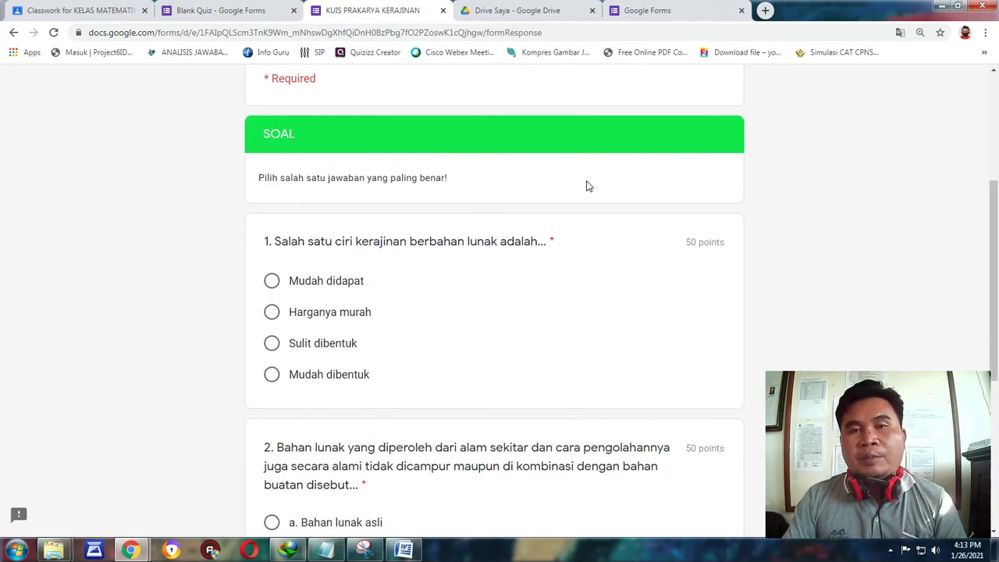
{"action": "scroll", "coordinate": [588, 186], "scroll_direction": "down", "scroll_amount": 2}
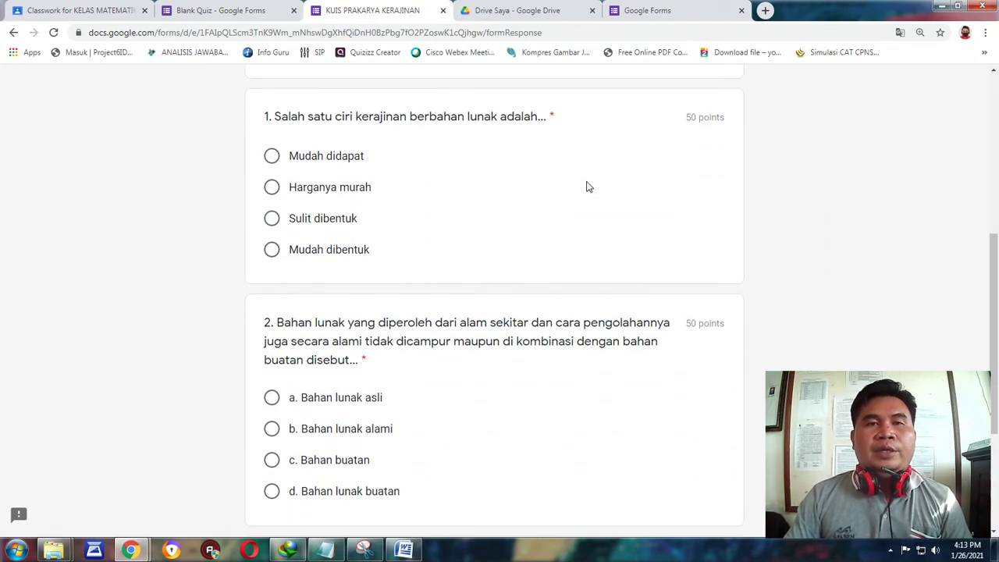
{"action": "left_click", "coordinate": [274, 249]}
{"action": "scroll", "coordinate": [482, 175], "scroll_direction": "down", "scroll_amount": 2}
{"action": "scroll", "coordinate": [468, 184], "scroll_direction": "down", "scroll_amount": 2}
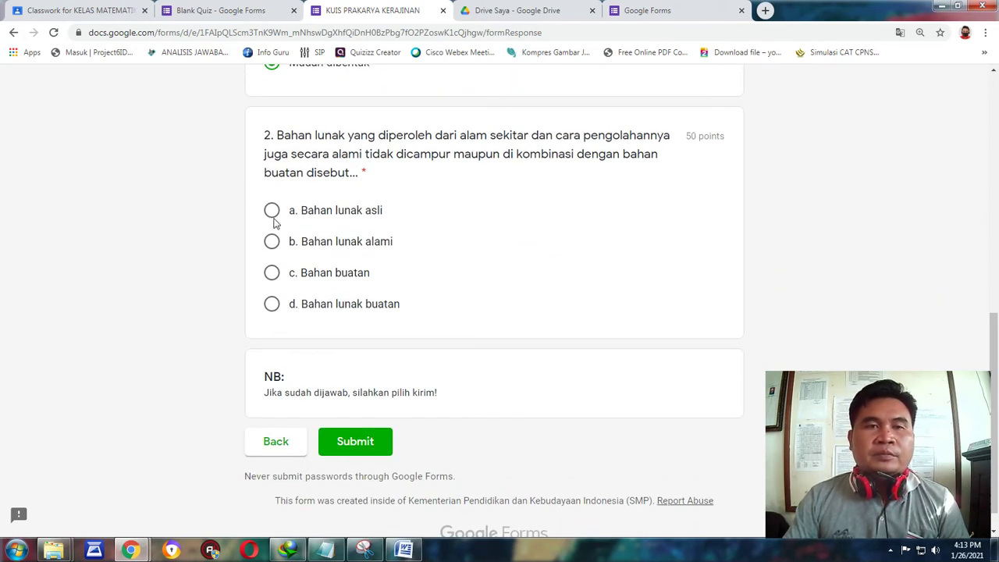
{"action": "left_click", "coordinate": [272, 244]}
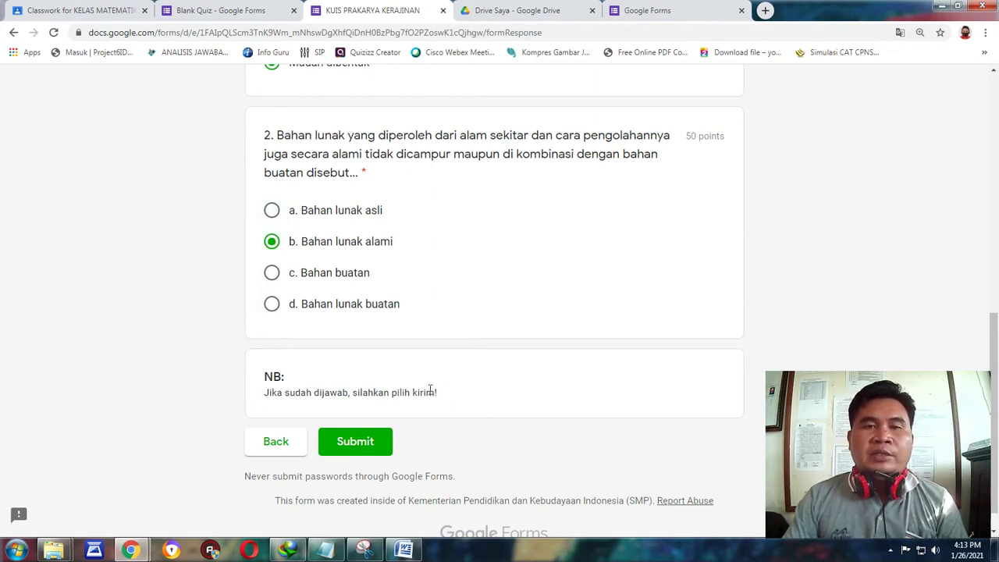
{"action": "left_click", "coordinate": [358, 444]}
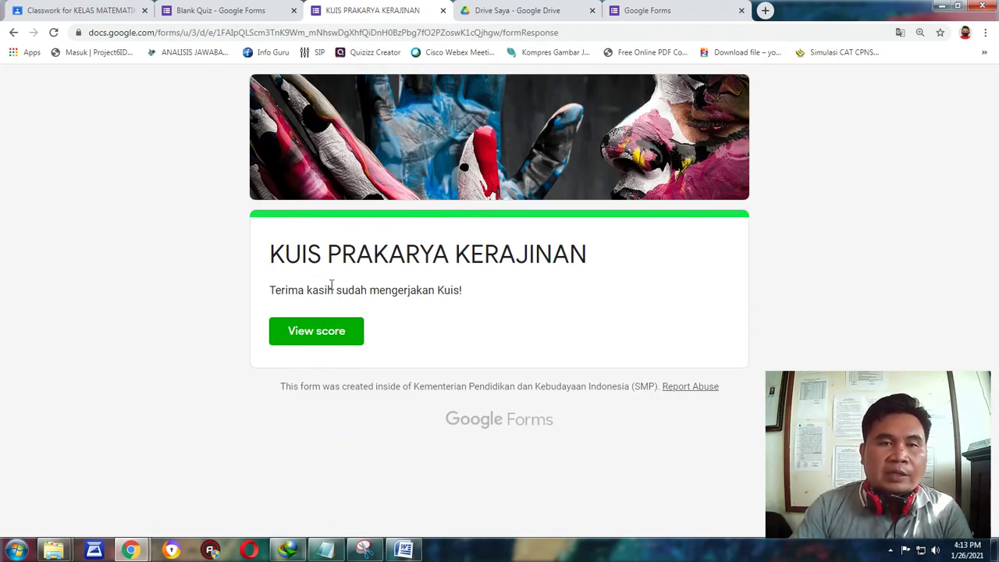
View the 100/100 score page with both answers correct, then return to the confirmation tab.
{"action": "left_click", "coordinate": [310, 332]}
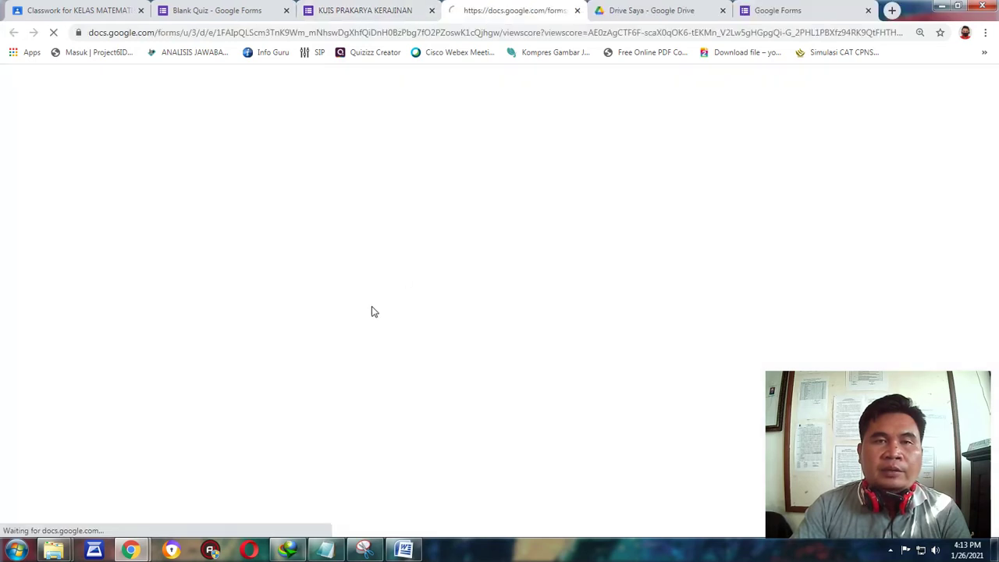
{"action": "scroll", "coordinate": [671, 187], "scroll_direction": "down", "scroll_amount": 6}
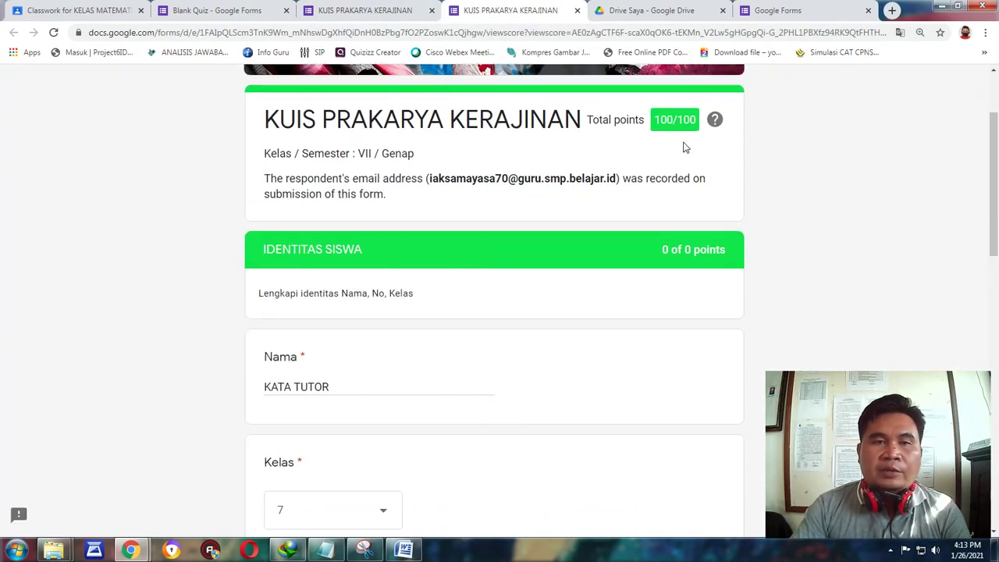
{"action": "scroll", "coordinate": [669, 192], "scroll_direction": "down", "scroll_amount": 8}
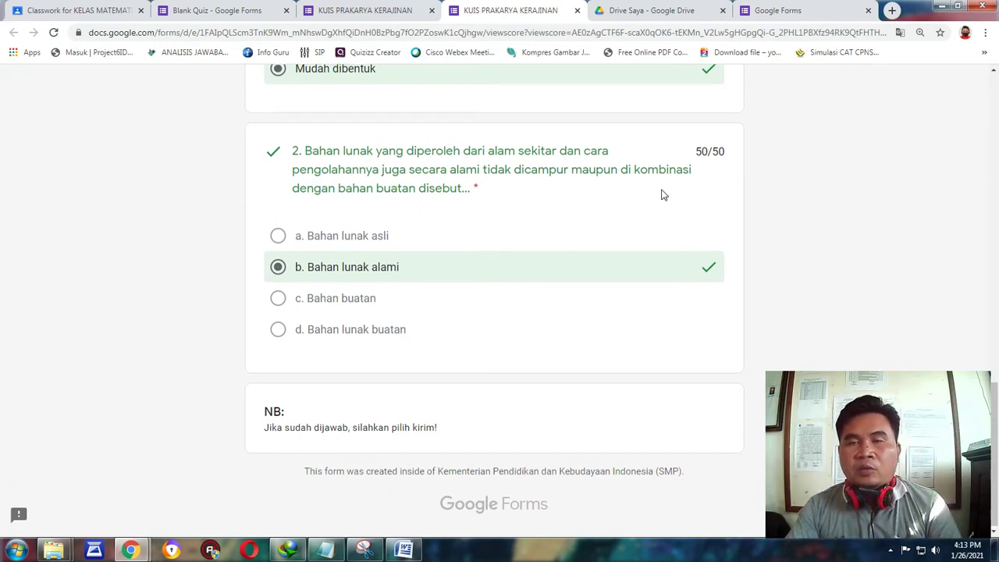
{"action": "scroll", "coordinate": [662, 195], "scroll_direction": "up", "scroll_amount": 5}
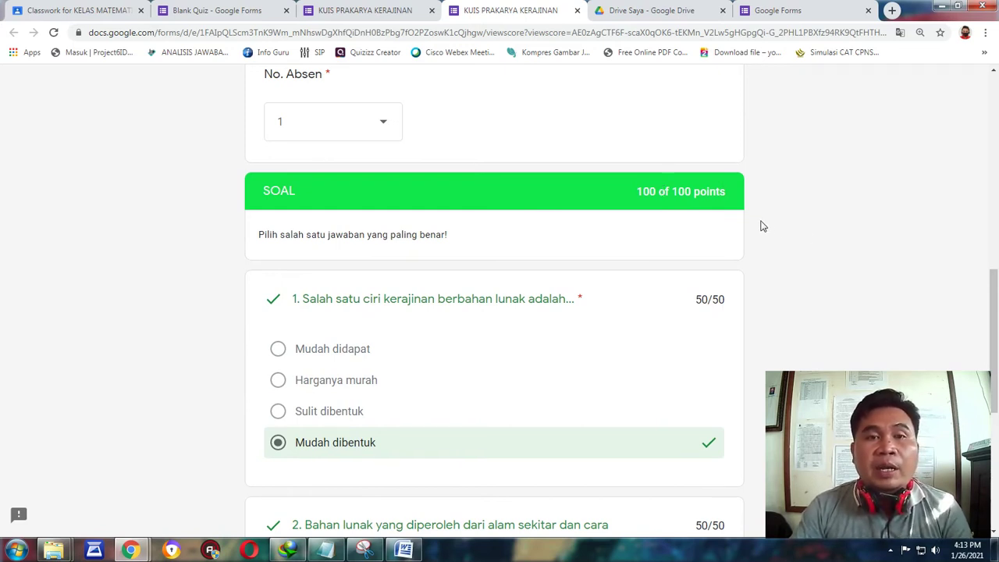
{"action": "scroll", "coordinate": [759, 228], "scroll_direction": "down", "scroll_amount": 2}
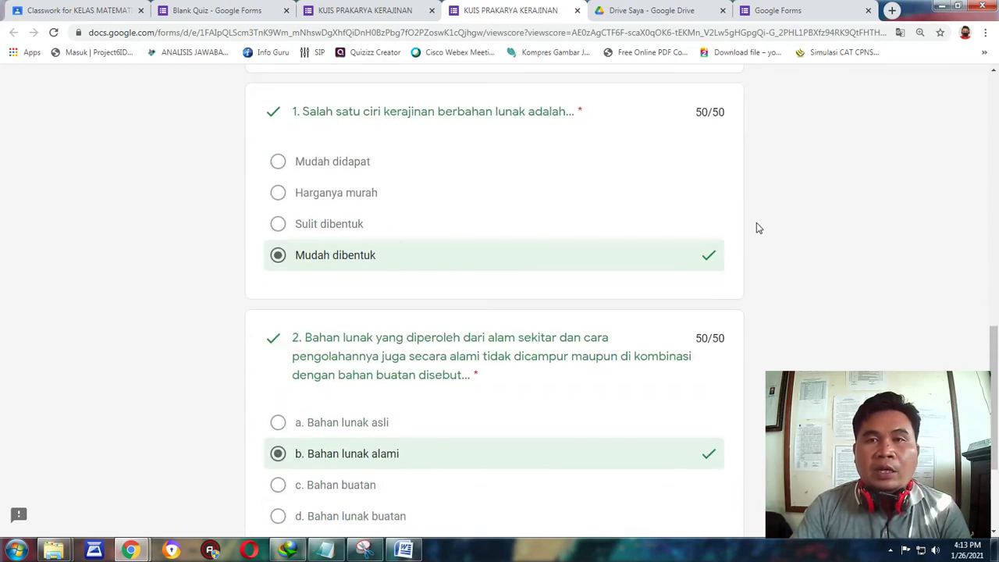
{"action": "scroll", "coordinate": [756, 224], "scroll_direction": "up", "scroll_amount": 8}
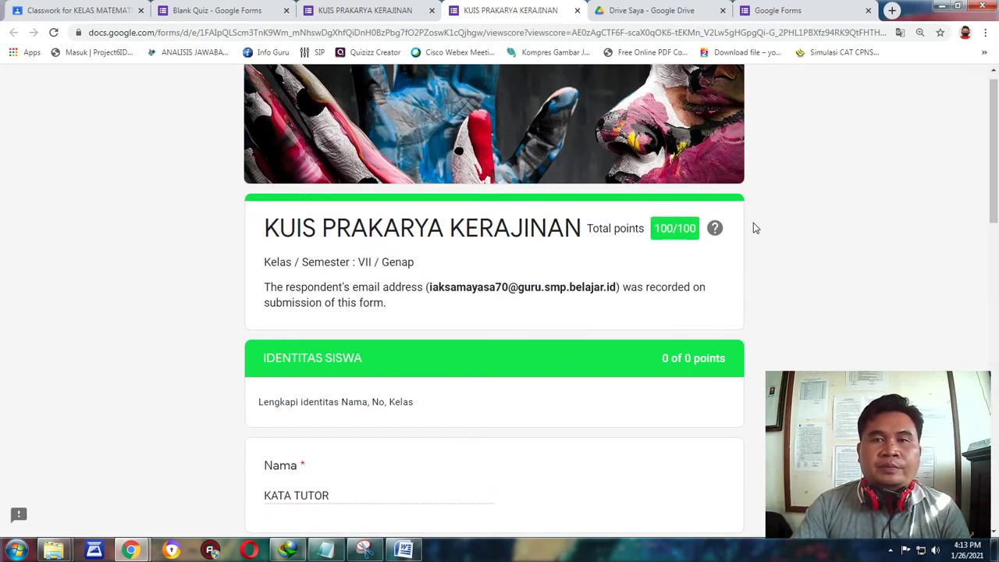
{"action": "scroll", "coordinate": [595, 234], "scroll_direction": "down", "scroll_amount": 2}
{"action": "scroll", "coordinate": [590, 231], "scroll_direction": "up", "scroll_amount": 3}
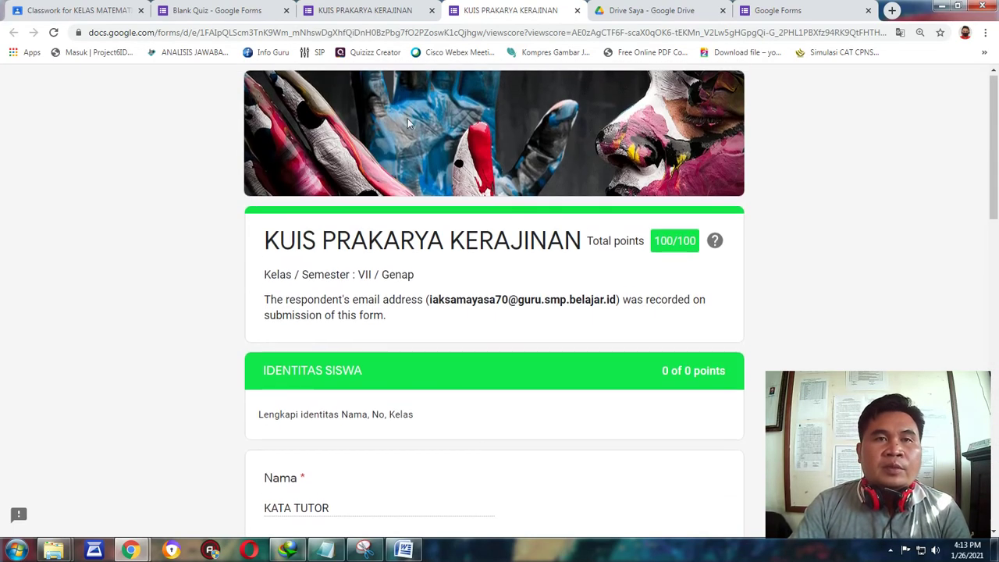
{"action": "left_click", "coordinate": [351, 10]}
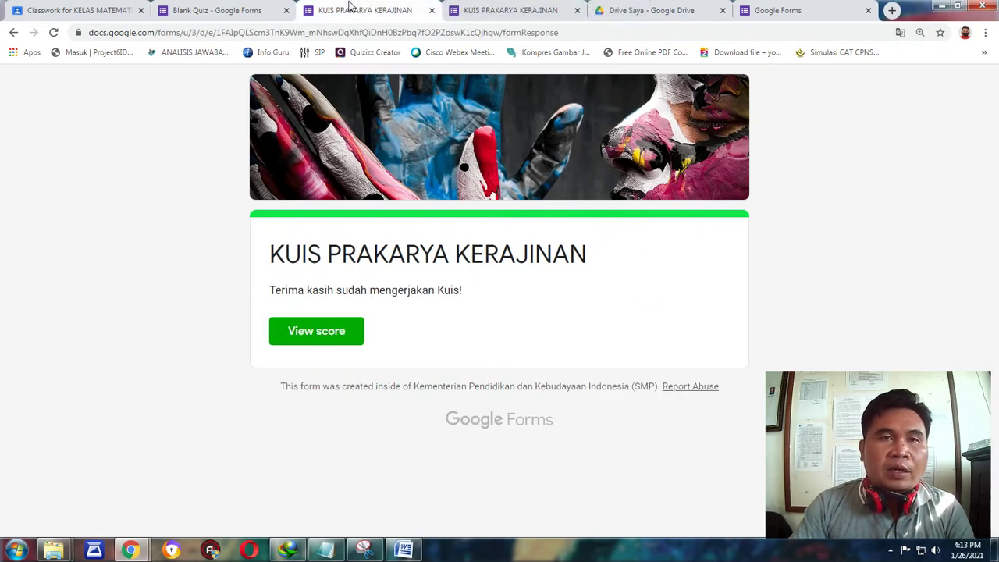
Return to the quiz editor, reset the page zoom, and review Settings without changing anything.
{"action": "left_click", "coordinate": [432, 10]}
{"action": "left_click", "coordinate": [267, 14]}
{"action": "scroll", "coordinate": [835, 276], "scroll_direction": "up", "scroll_amount": 5}
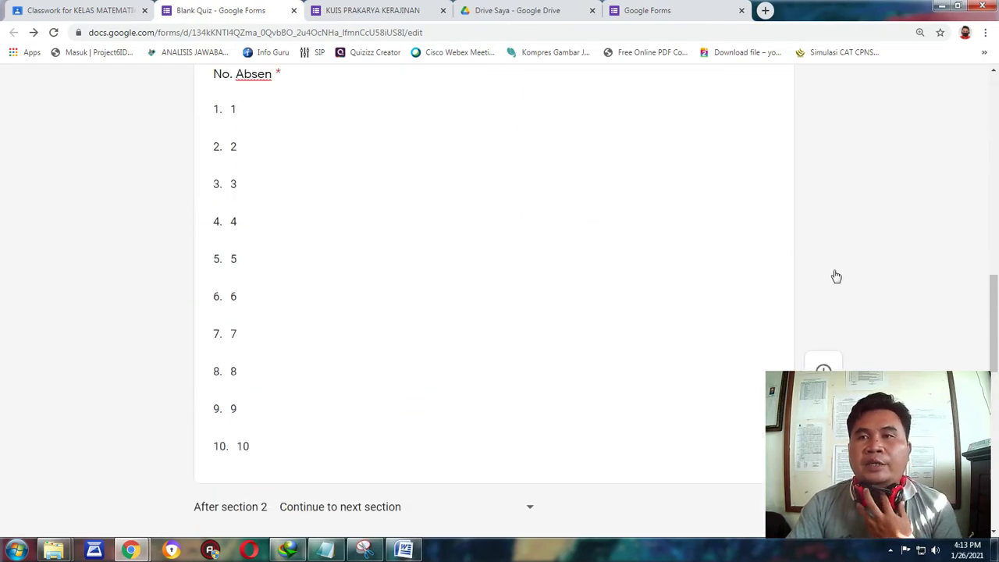
{"action": "scroll", "coordinate": [836, 276], "scroll_direction": "up", "scroll_amount": 15}
{"action": "scroll", "coordinate": [648, 200], "scroll_direction": "down", "scroll_amount": 1}
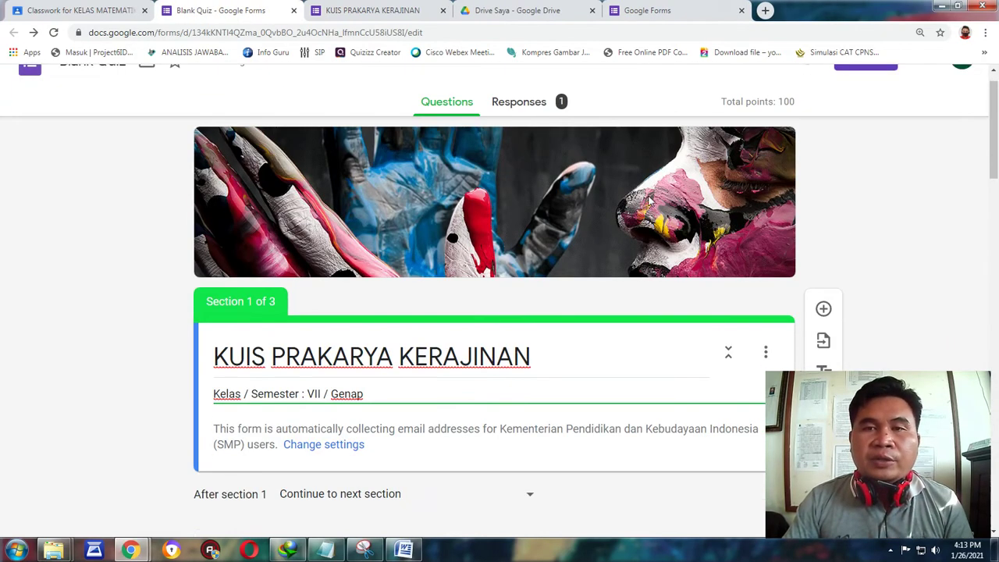
{"action": "scroll", "coordinate": [648, 200], "scroll_direction": "down", "scroll_amount": 2}
{"action": "key", "text": "ctrl+minus"}
{"action": "key", "text": "ctrl+minus"}
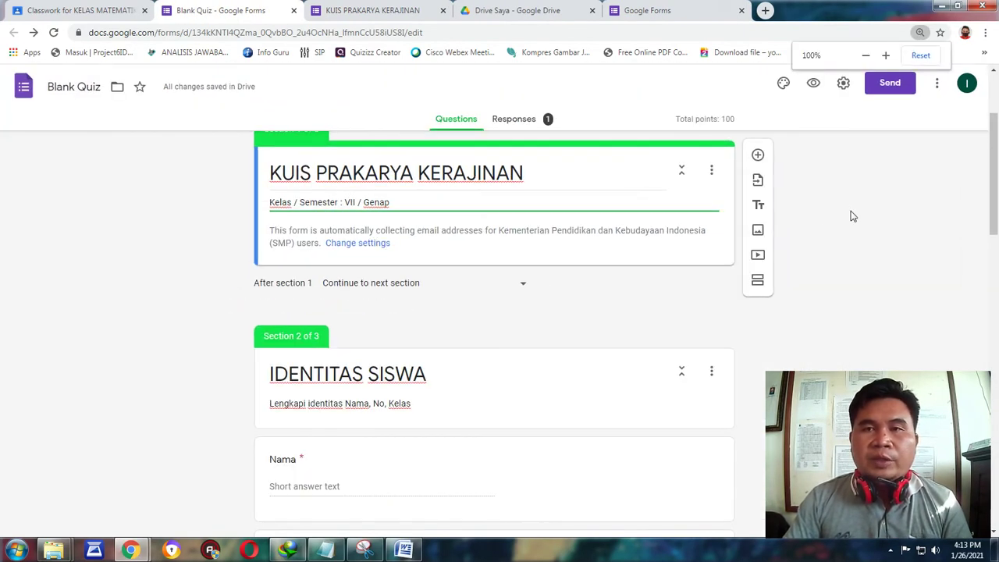
{"action": "scroll", "coordinate": [850, 216], "scroll_direction": "up", "scroll_amount": 2}
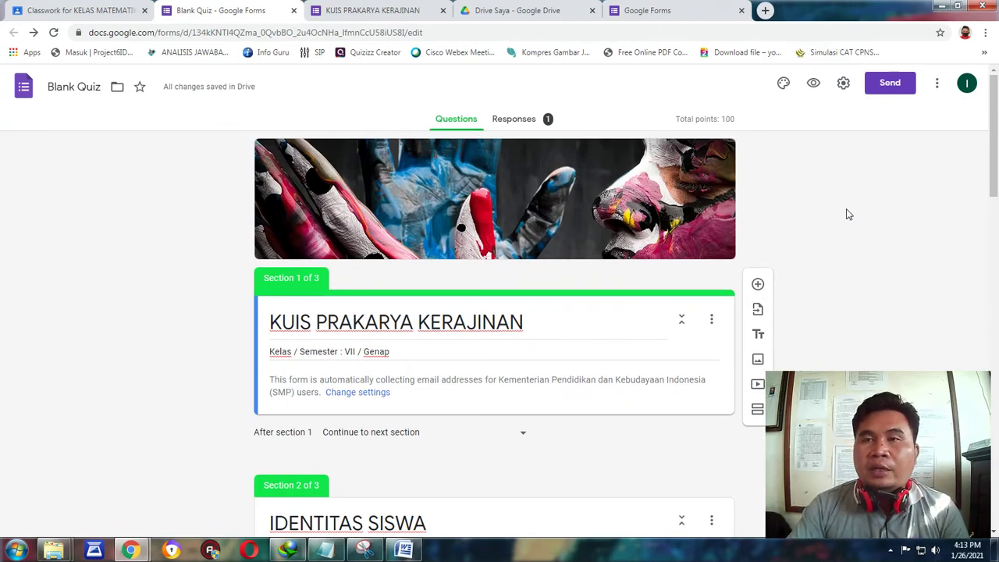
{"action": "left_click", "coordinate": [849, 87]}
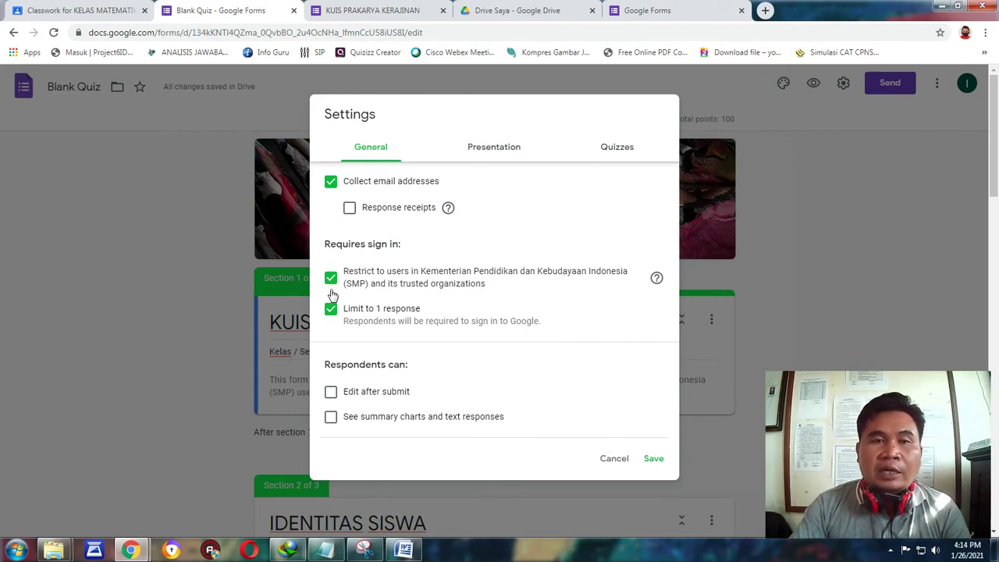
{"action": "left_click", "coordinate": [616, 462]}
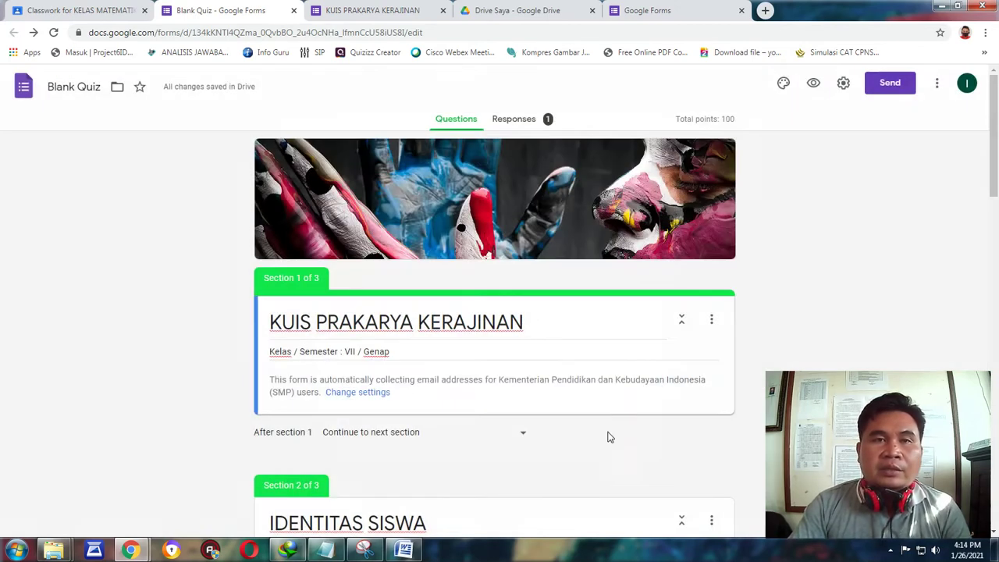
Copy the quiz's shortened forms.gle link from the Send form dialog.
{"action": "left_click", "coordinate": [883, 85]}
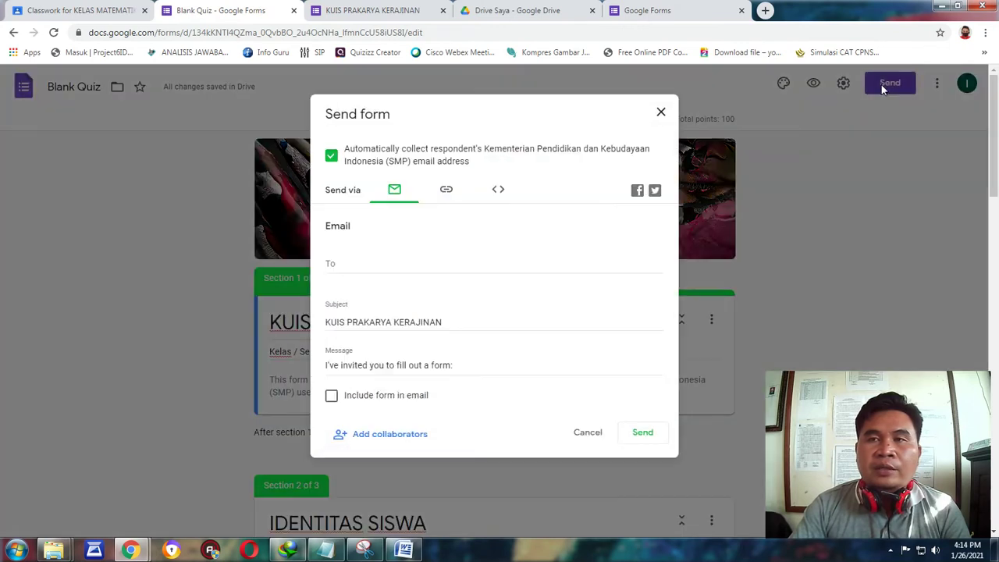
{"action": "left_click", "coordinate": [445, 191]}
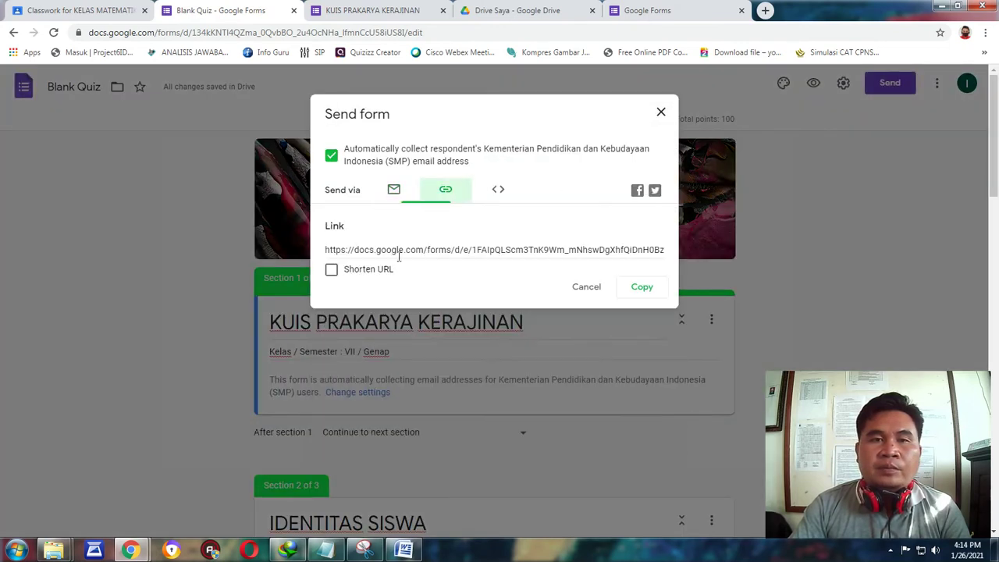
{"action": "left_click", "coordinate": [331, 269]}
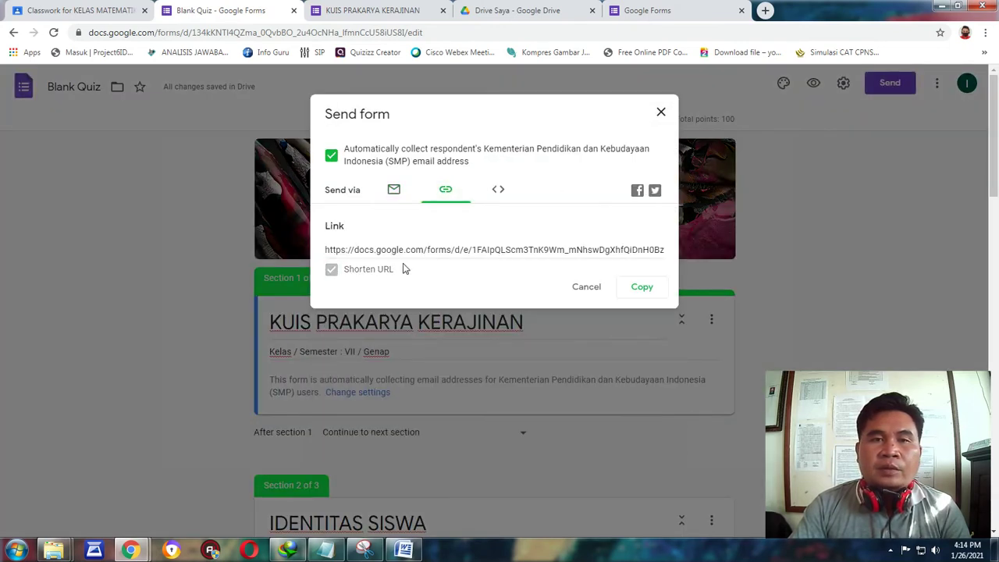
{"action": "left_click", "coordinate": [640, 287]}
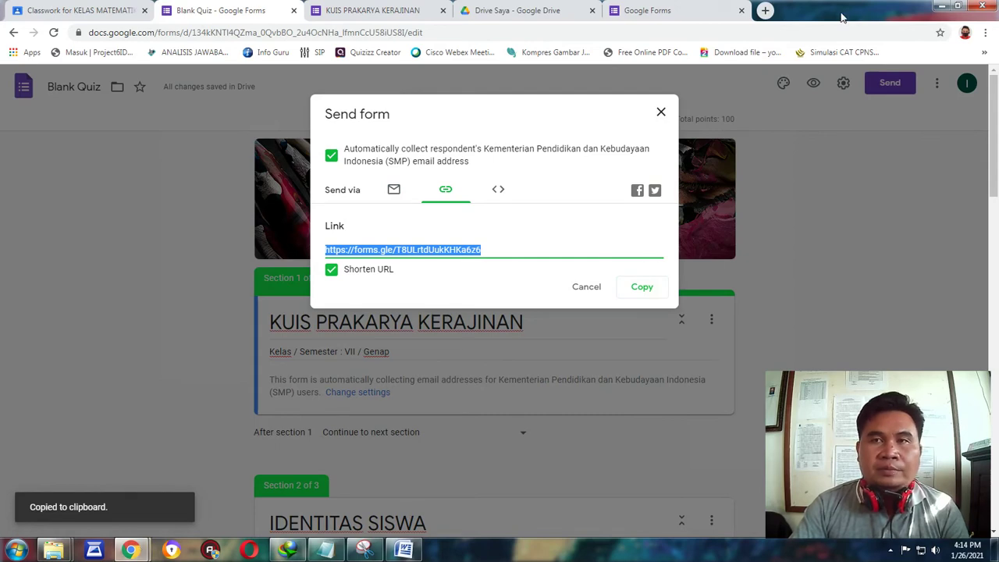
{"action": "left_click", "coordinate": [660, 111]}
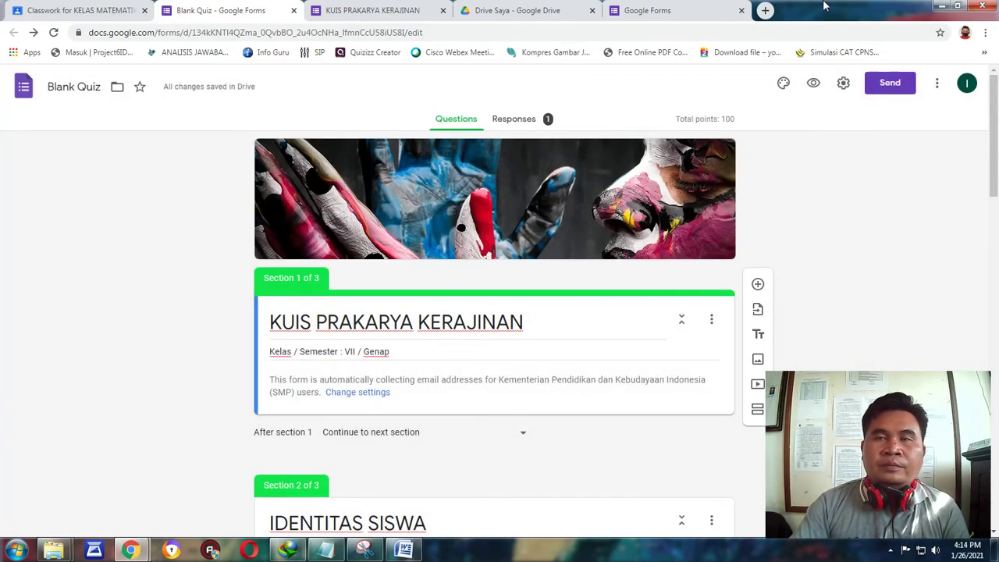
Load the copied quiz link in a new window and check the signed-in account.
{"action": "key", "text": "ctrl+n"}
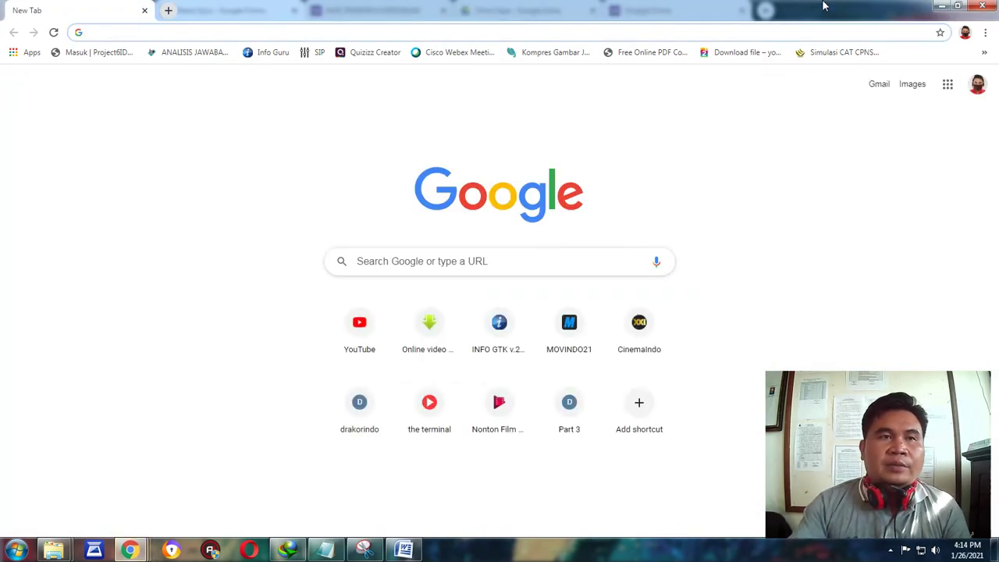
{"action": "right_click", "coordinate": [89, 35]}
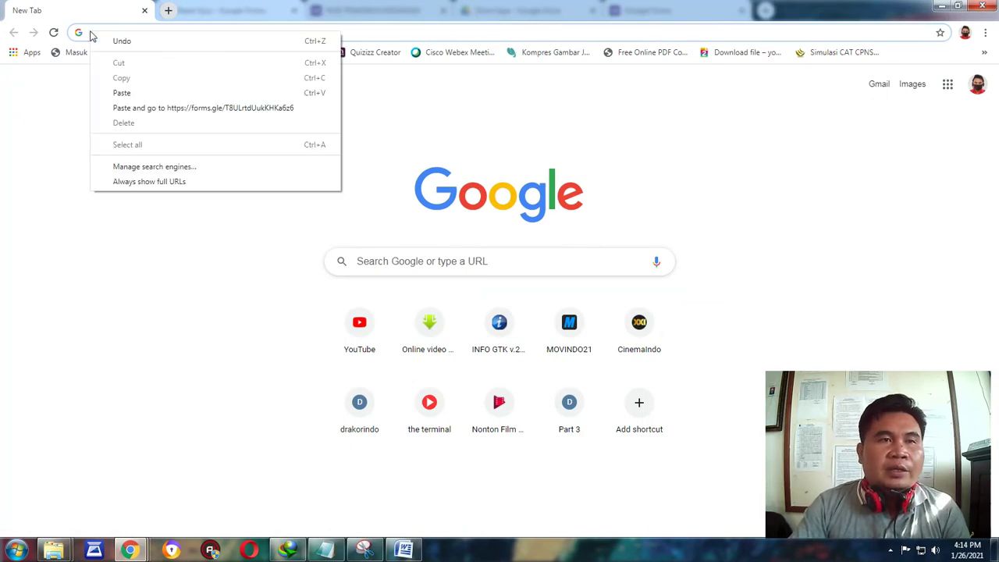
{"action": "left_click", "coordinate": [138, 96]}
{"action": "key", "text": "Return"}
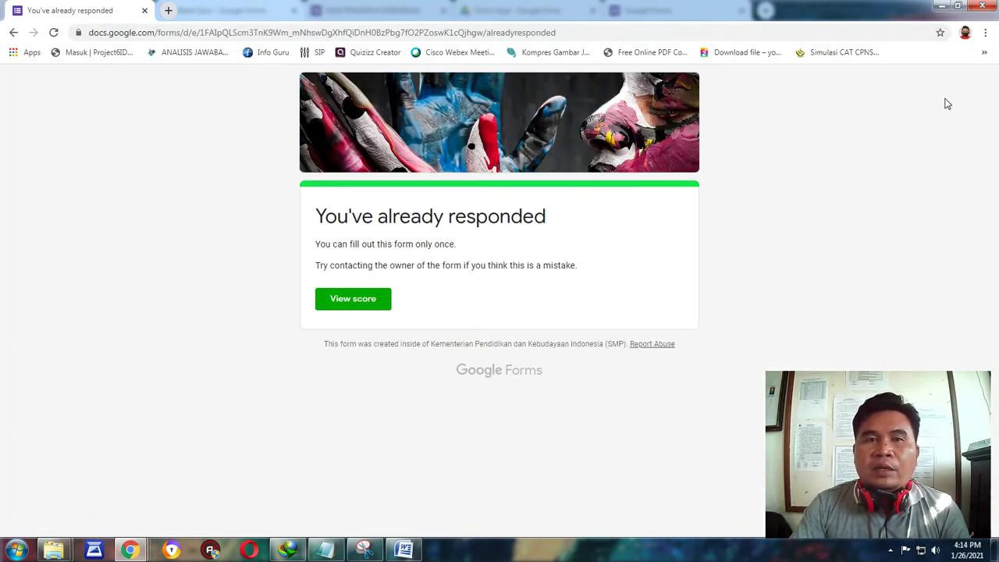
{"action": "left_click", "coordinate": [966, 39]}
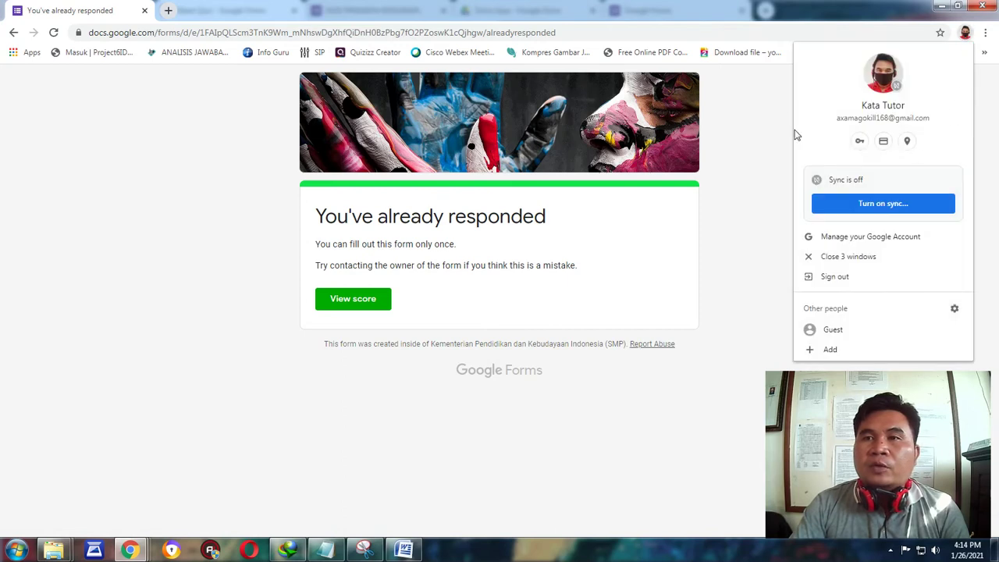
{"action": "left_click", "coordinate": [755, 94]}
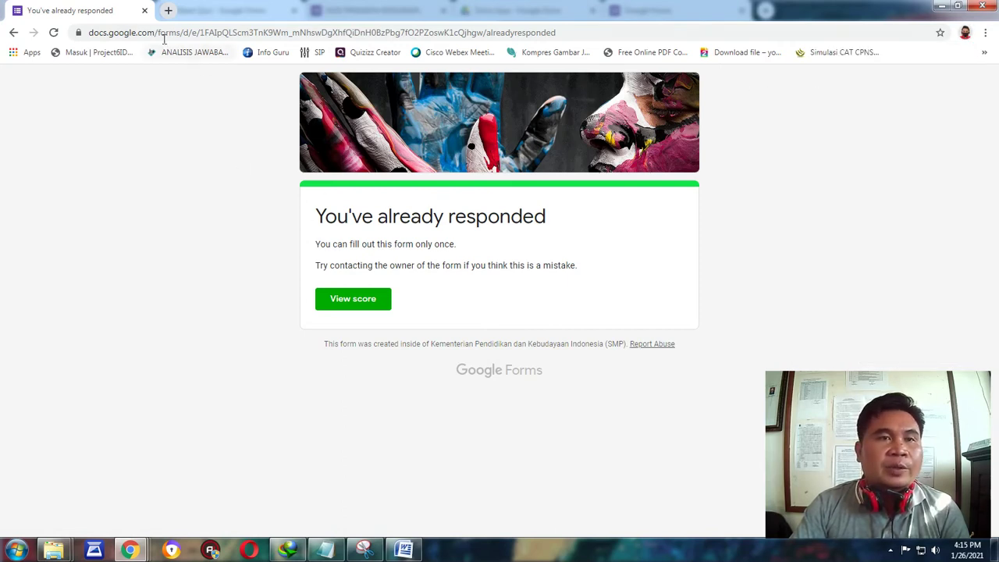
Reload the already-responded page and view the earlier response's 100/100 score.
{"action": "mouse_move", "coordinate": [146, 550]}
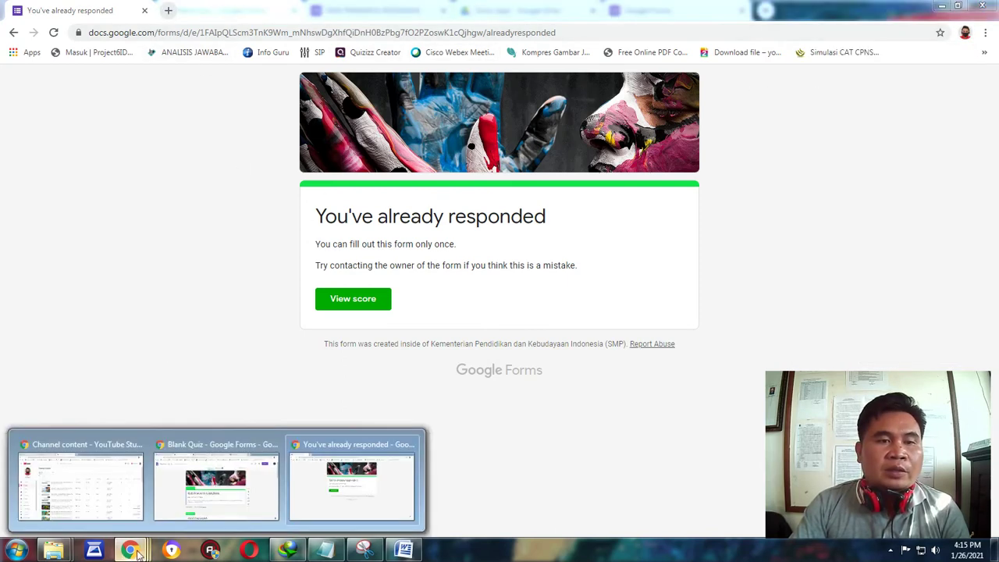
{"action": "left_click", "coordinate": [218, 487]}
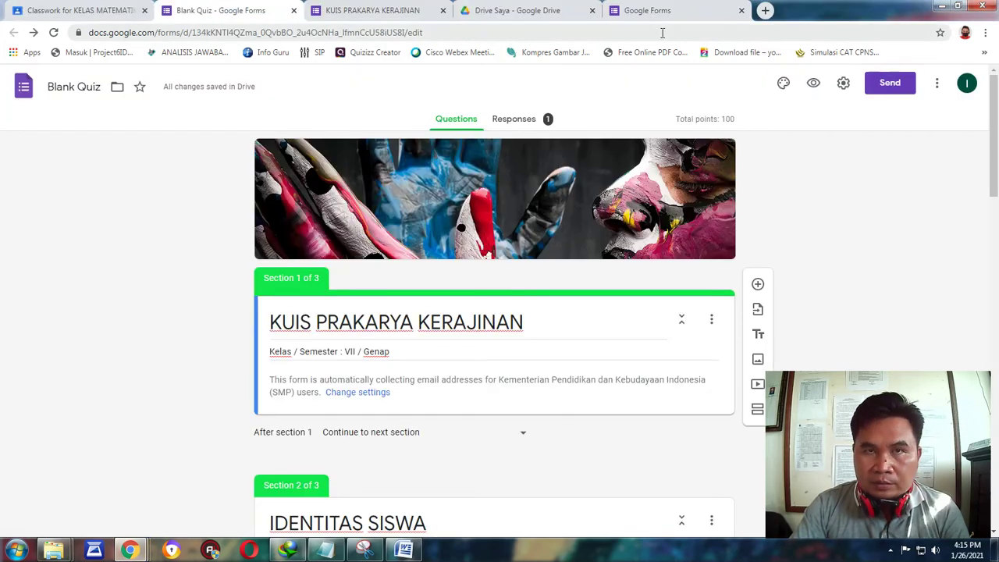
{"action": "mouse_move", "coordinate": [130, 550]}
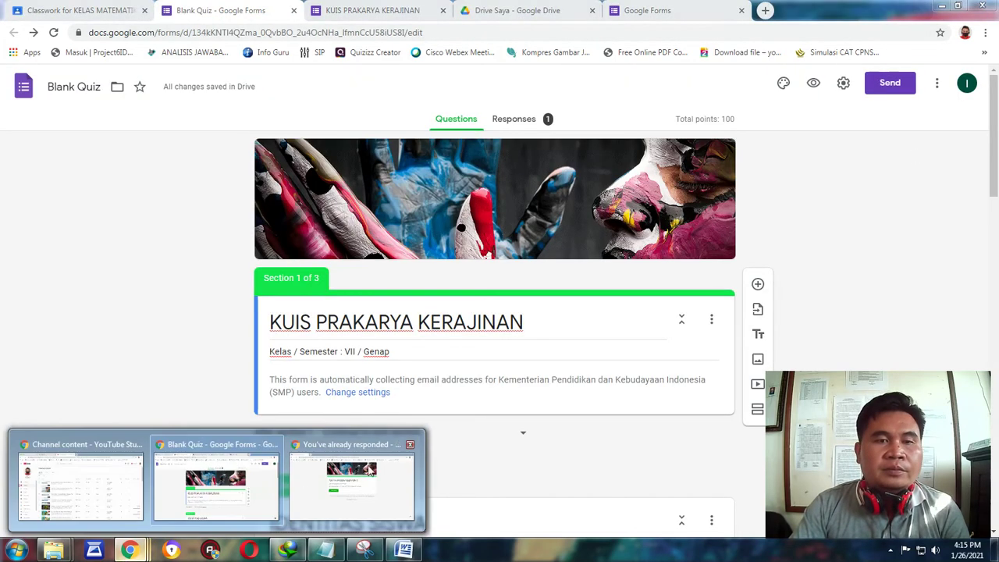
{"action": "left_click", "coordinate": [349, 477]}
{"action": "left_click", "coordinate": [53, 32]}
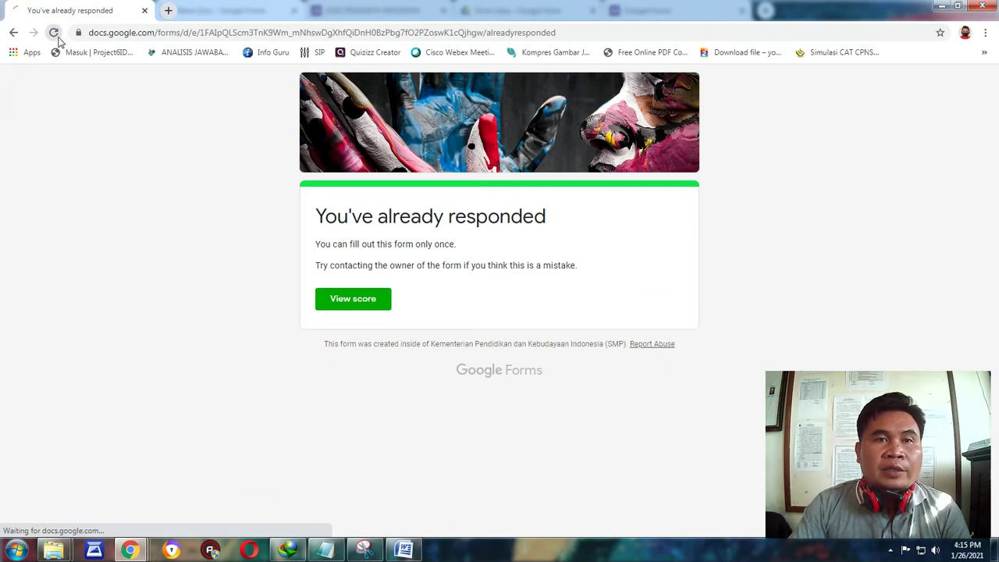
{"action": "left_click", "coordinate": [367, 300]}
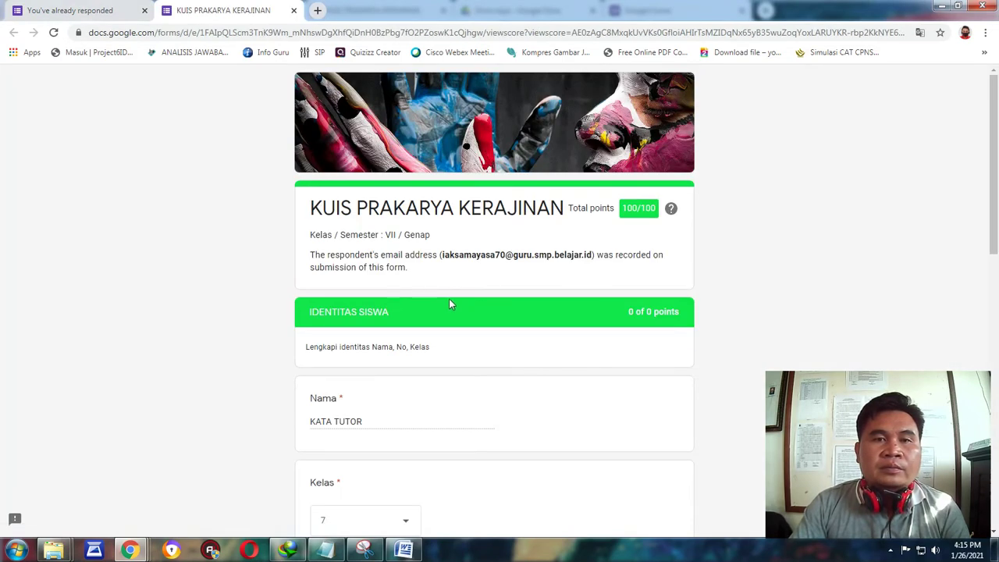
{"action": "scroll", "coordinate": [428, 216], "scroll_direction": "down", "scroll_amount": 3}
{"action": "scroll", "coordinate": [427, 221], "scroll_direction": "up", "scroll_amount": 2}
{"action": "scroll", "coordinate": [427, 221], "scroll_direction": "up", "scroll_amount": 1}
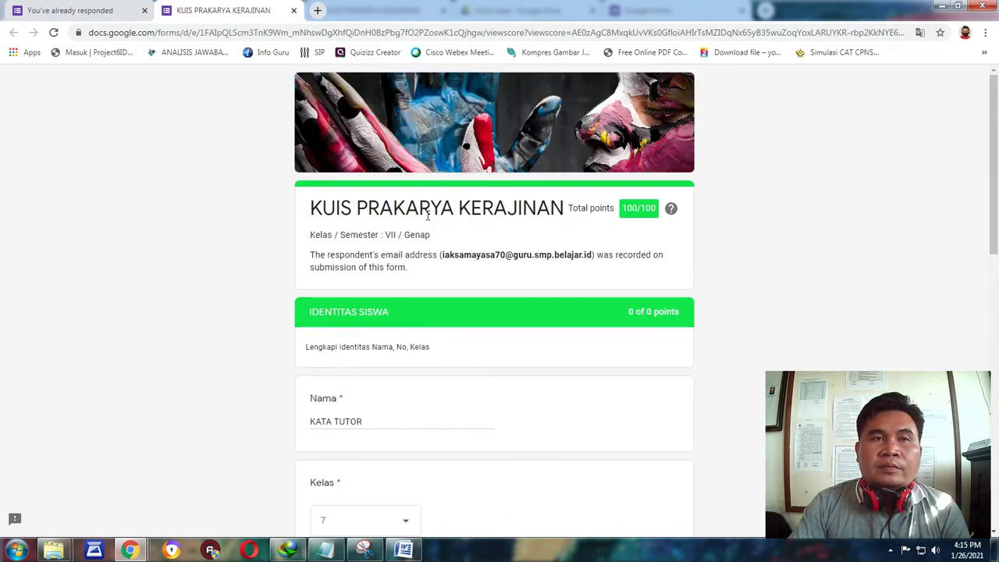
Search Google for the pasted forms.gle quiz link in a fresh tab.
{"action": "left_click", "coordinate": [145, 10]}
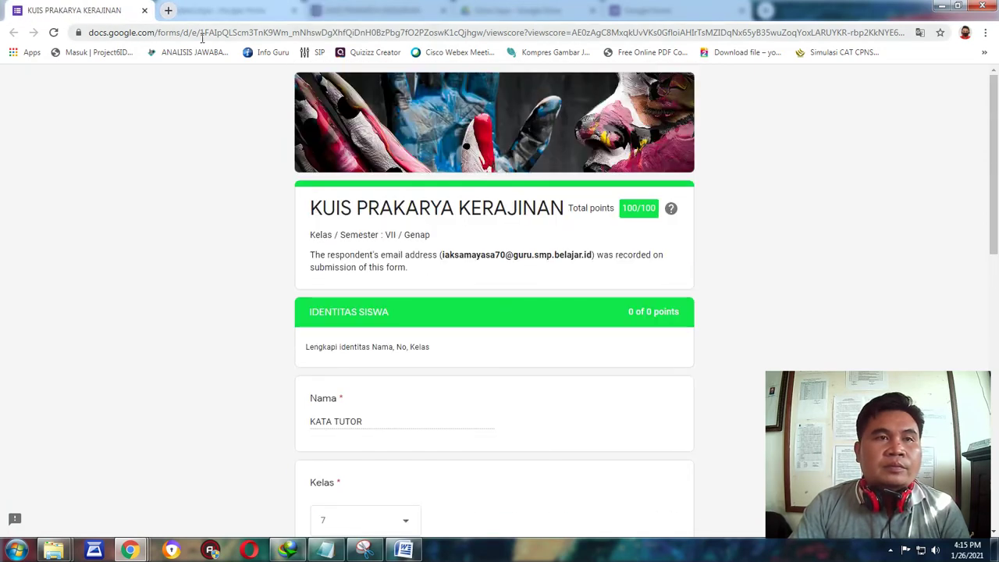
{"action": "left_click", "coordinate": [168, 11]}
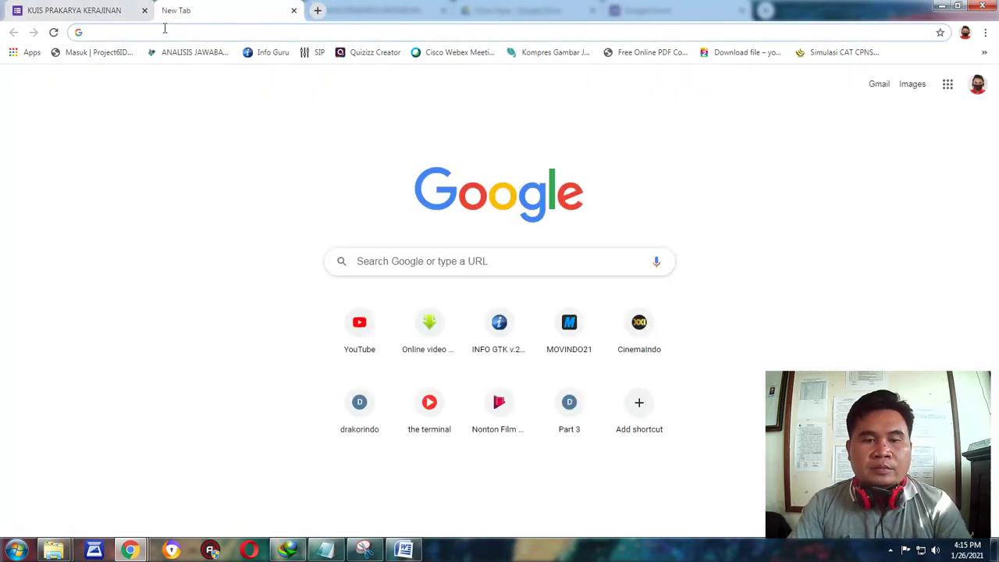
{"action": "type", "text": "GO"}
{"action": "key", "text": "Return"}
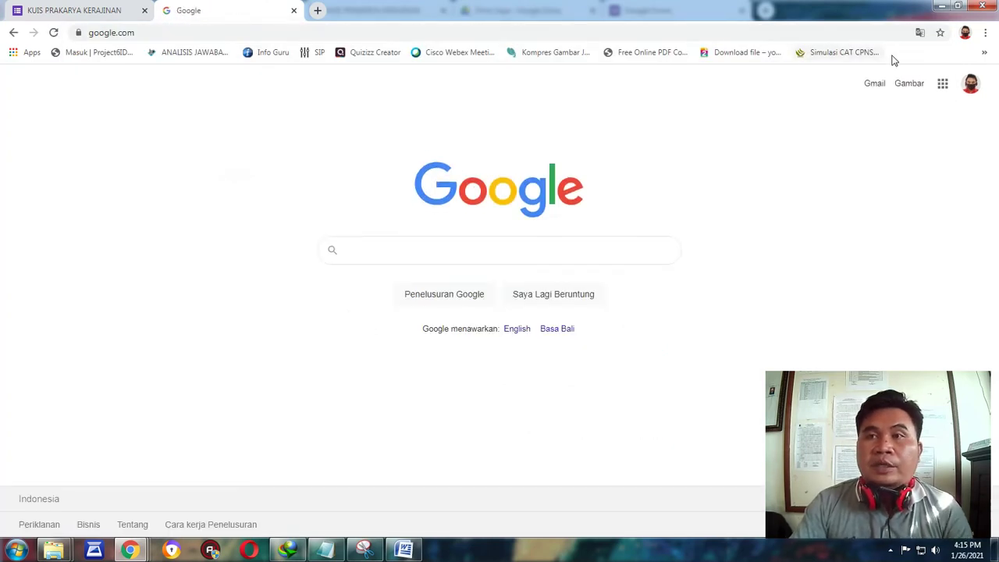
{"action": "left_click", "coordinate": [145, 10]}
{"action": "left_click", "coordinate": [359, 249]}
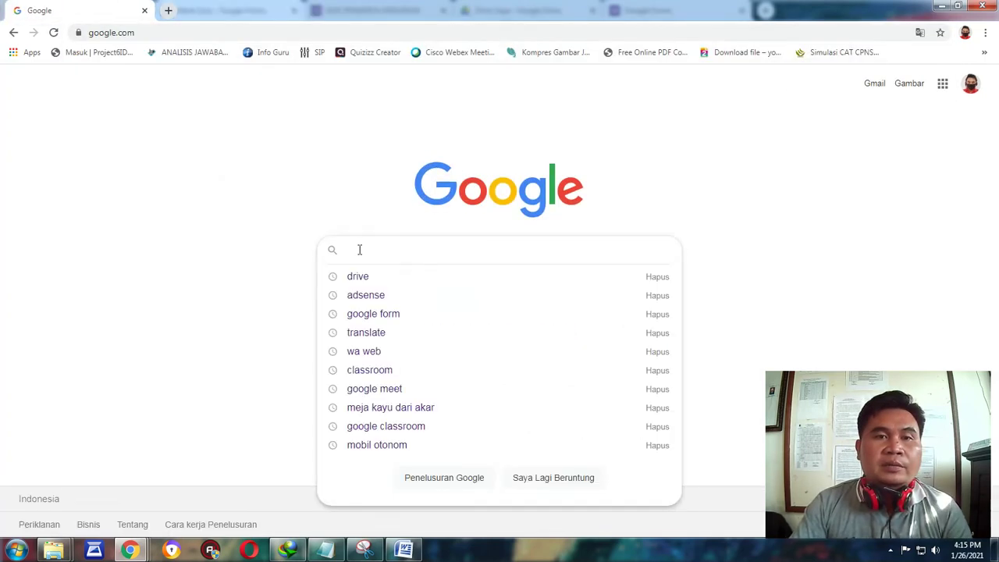
{"action": "right_click", "coordinate": [359, 252]}
{"action": "left_click", "coordinate": [389, 325]}
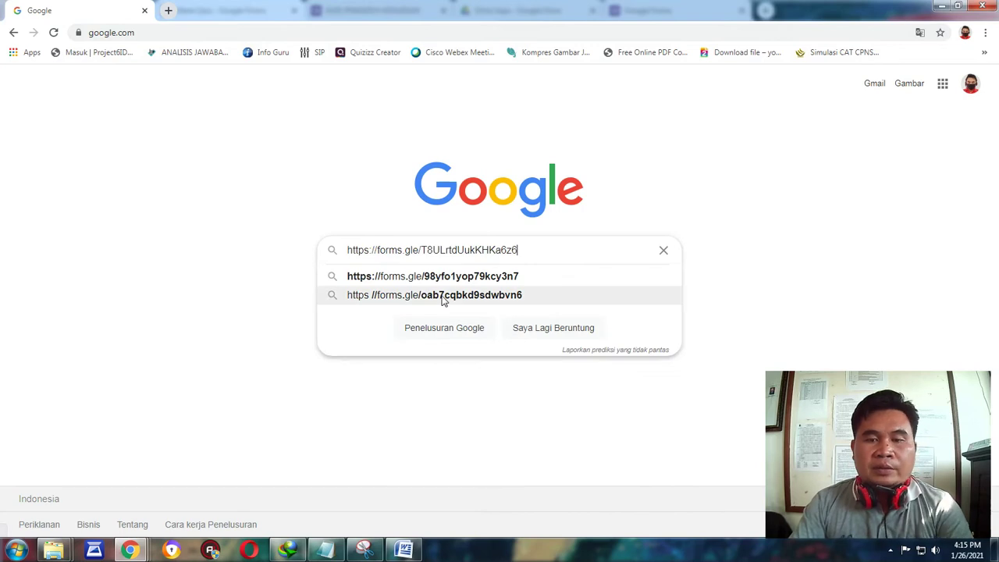
{"action": "key", "text": "Return"}
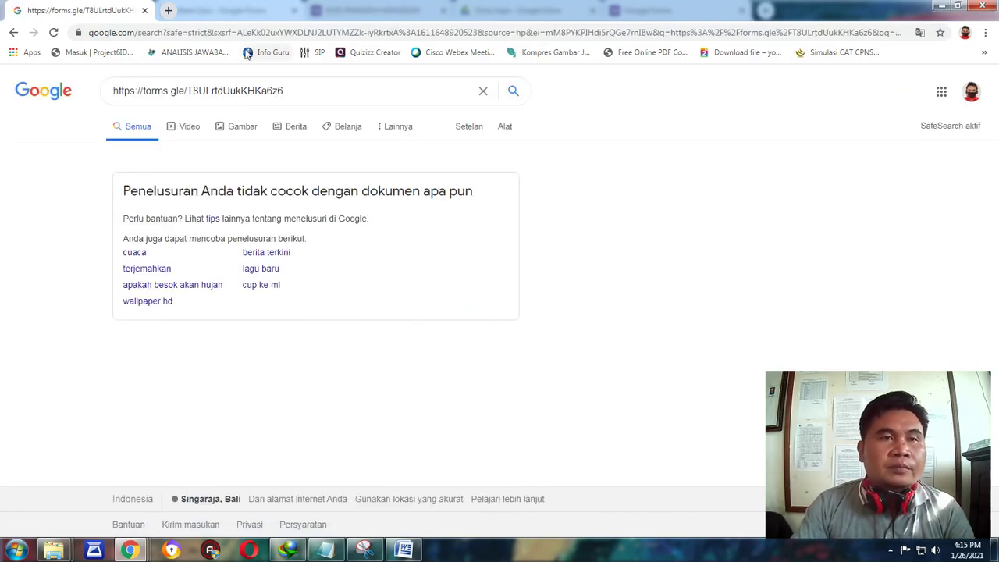
Open the quiz link in another tab, compare it with the search results, then close the window.
{"action": "left_click", "coordinate": [167, 10]}
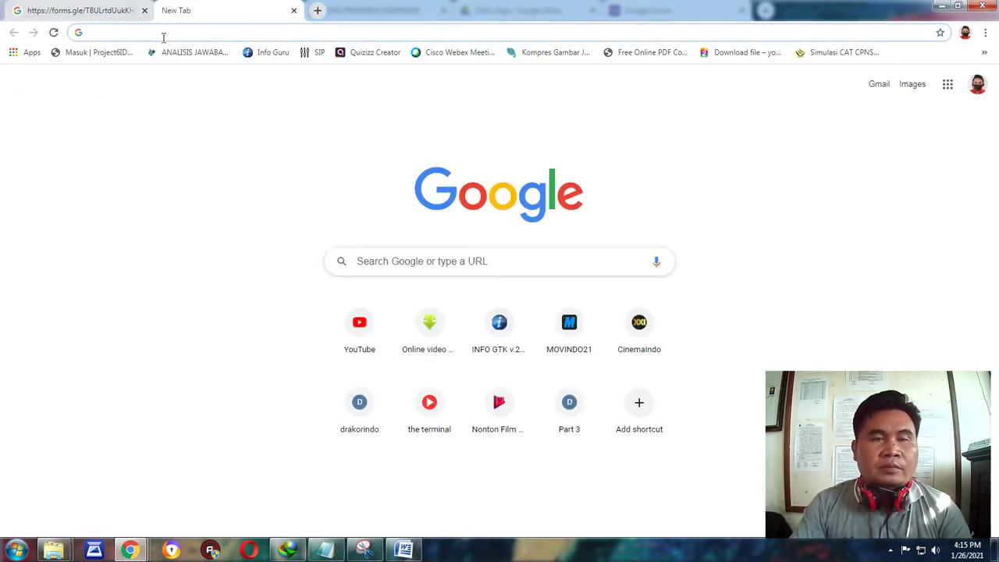
{"action": "key", "text": "ctrl+v"}
{"action": "key", "text": "Return"}
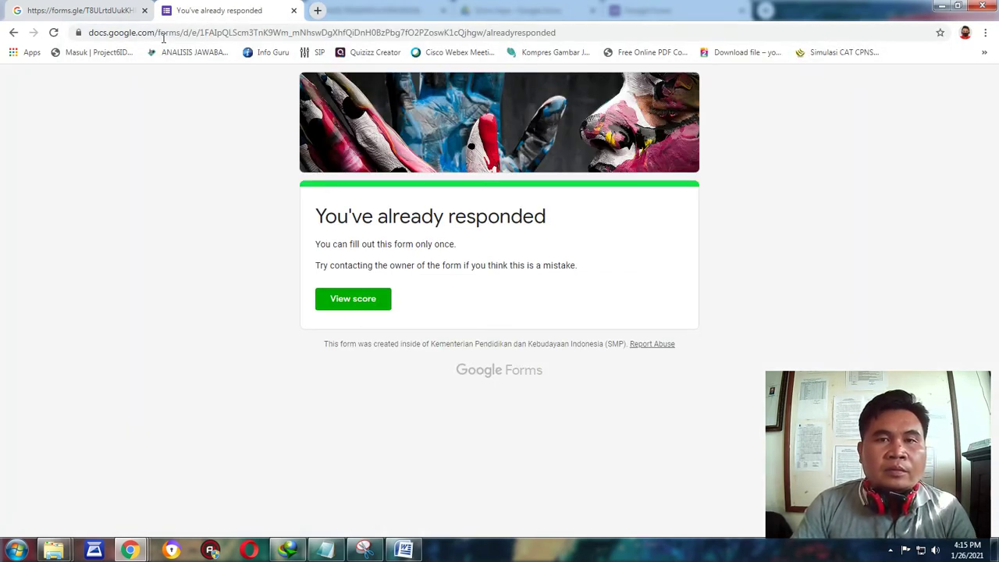
{"action": "left_click", "coordinate": [78, 8]}
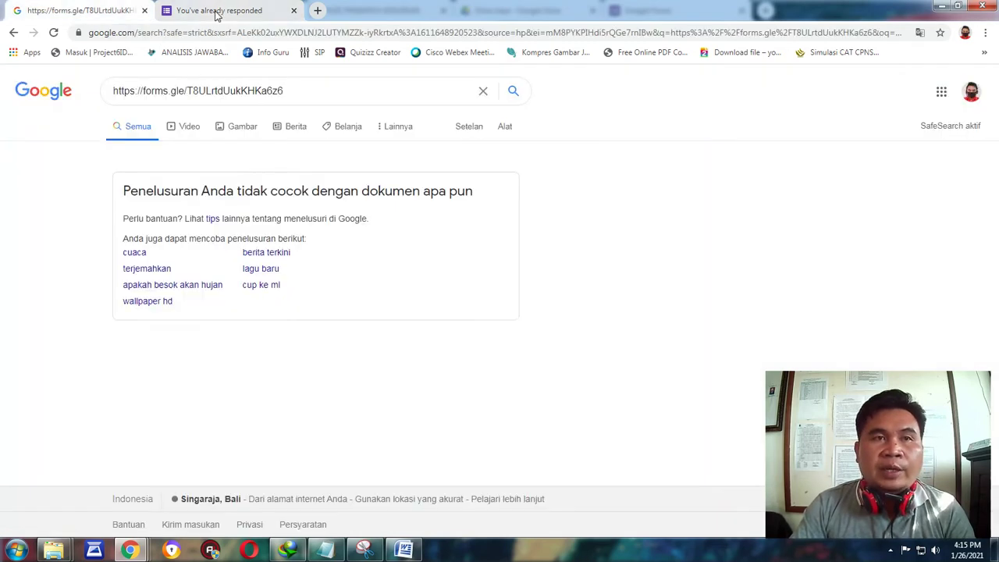
{"action": "left_click", "coordinate": [232, 10]}
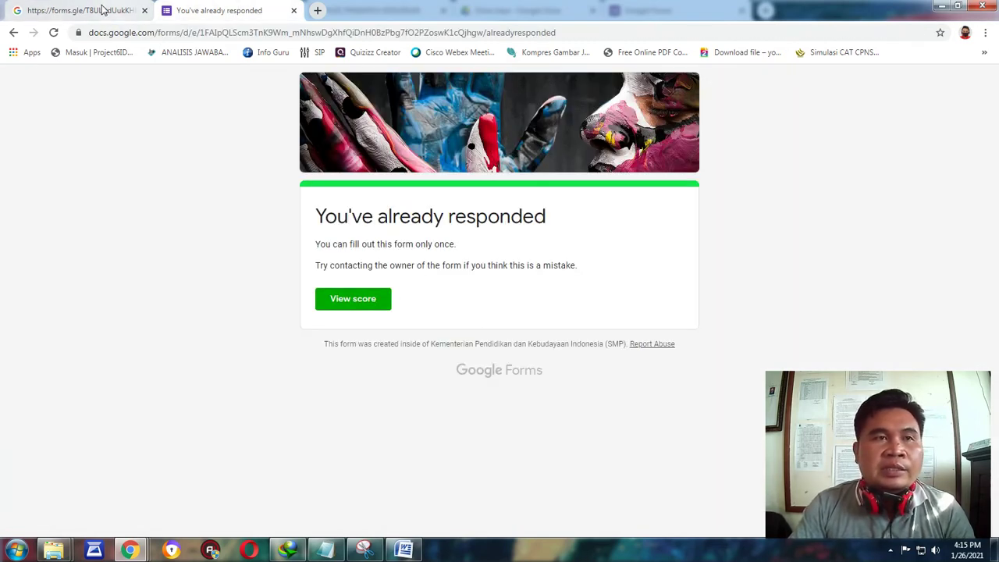
{"action": "left_click", "coordinate": [98, 9]}
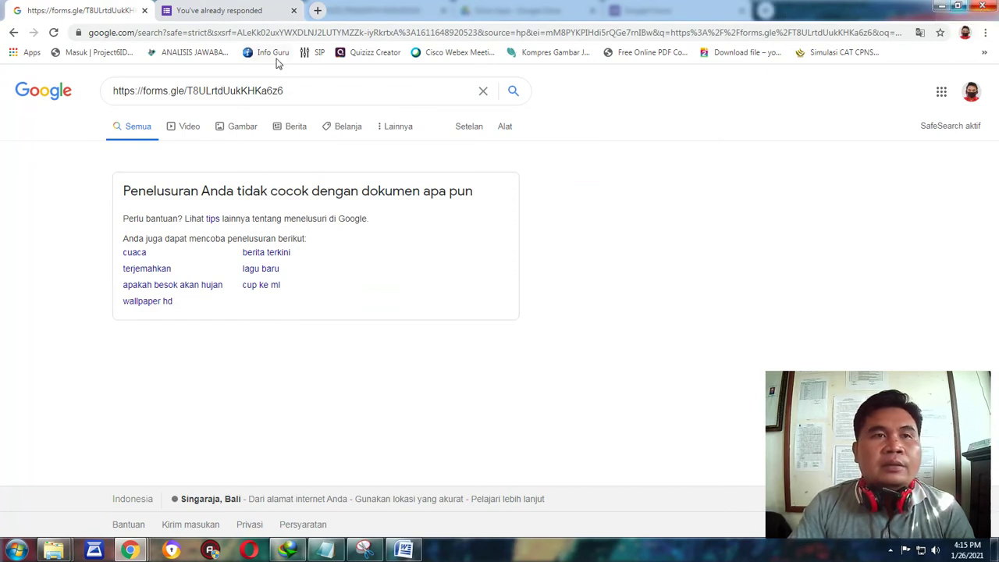
{"action": "left_click", "coordinate": [195, 7]}
{"action": "left_click", "coordinate": [89, 8]}
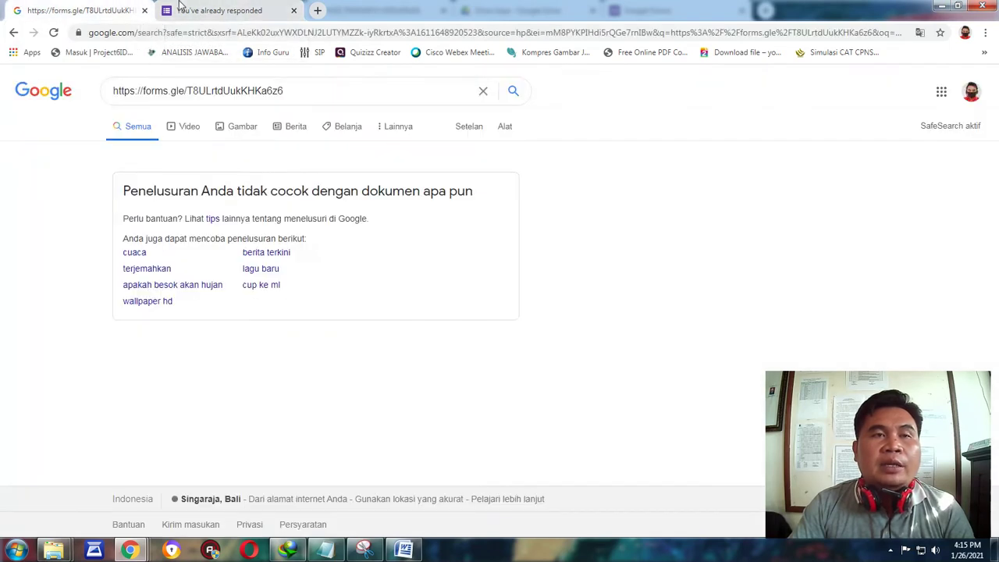
{"action": "left_click", "coordinate": [179, 8]}
{"action": "left_click", "coordinate": [981, 6]}
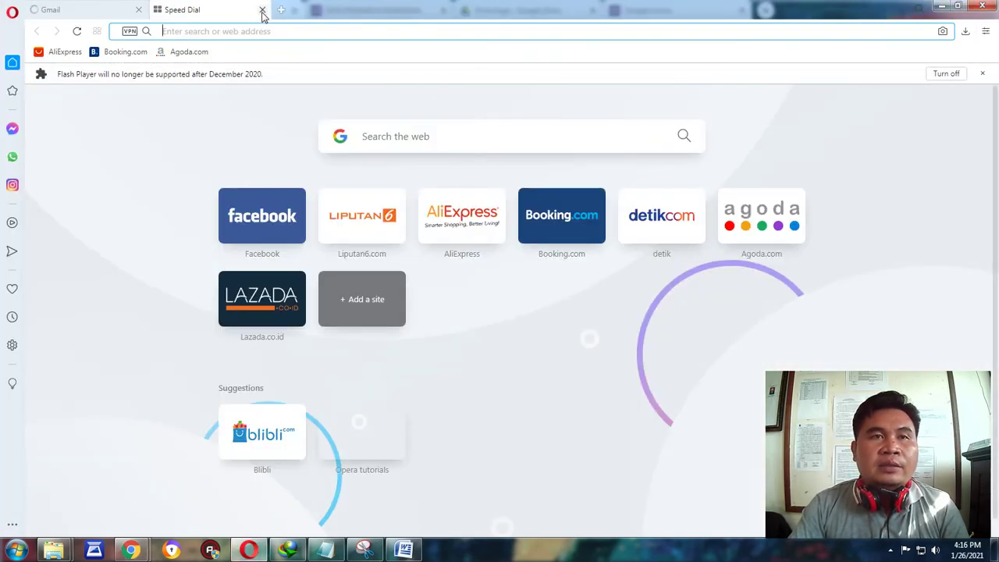
Load the copied quiz link in a new Opera tab.
{"action": "left_click", "coordinate": [262, 10]}
{"action": "left_click", "coordinate": [162, 9]}
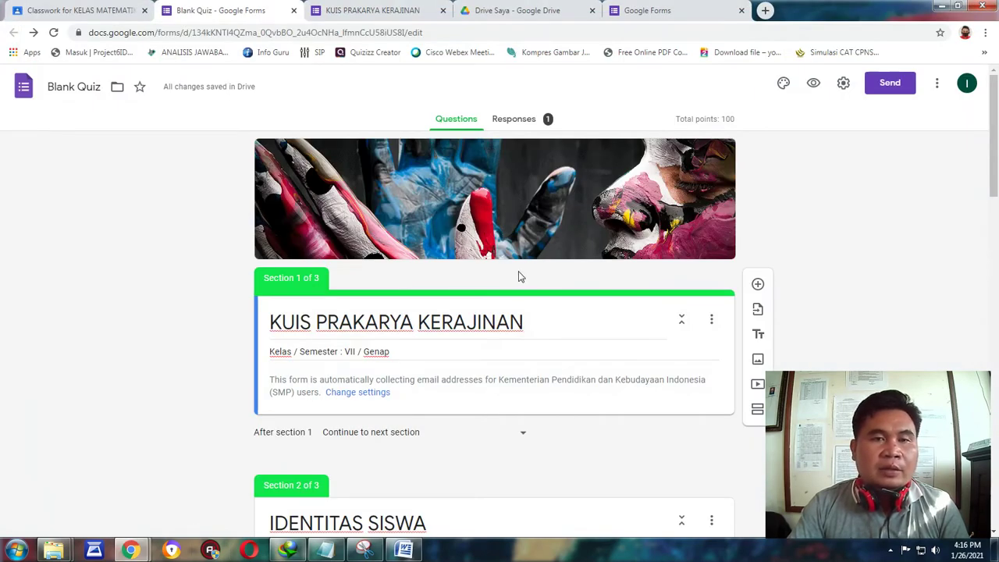
{"action": "left_click", "coordinate": [173, 550]}
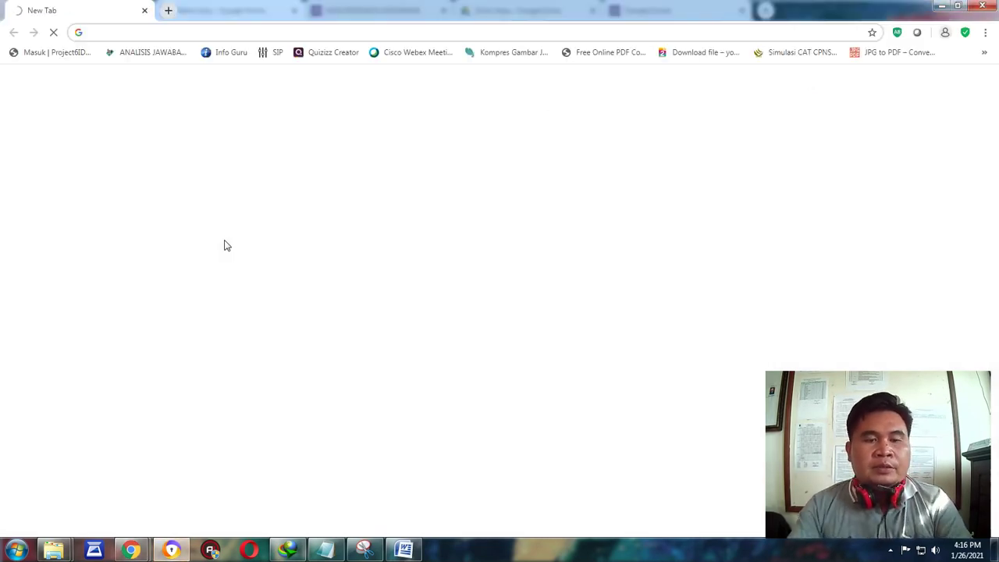
{"action": "type", "text": "https://forms.gle/T8ULrtdUukKHKa6z6"}
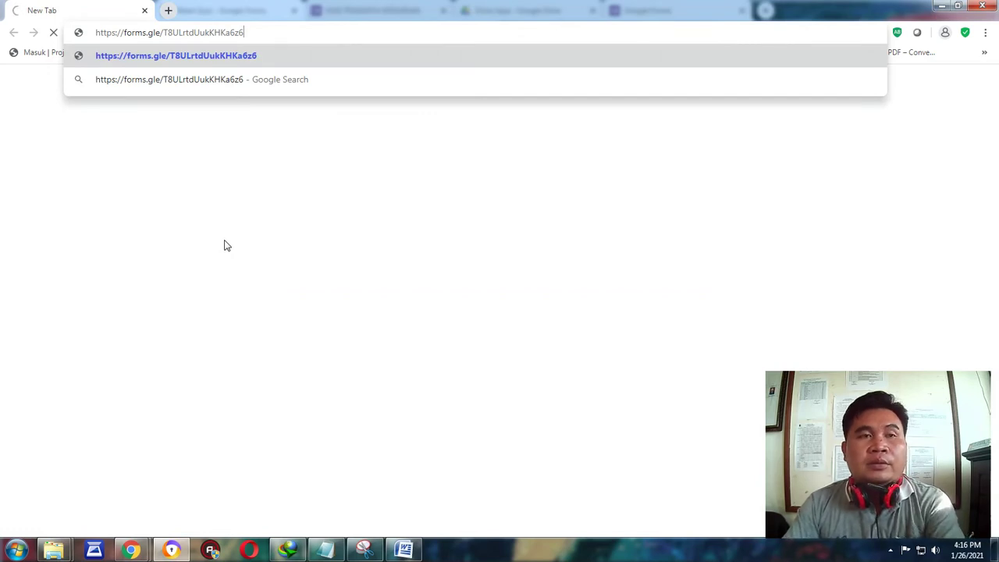
{"action": "key", "text": "Return"}
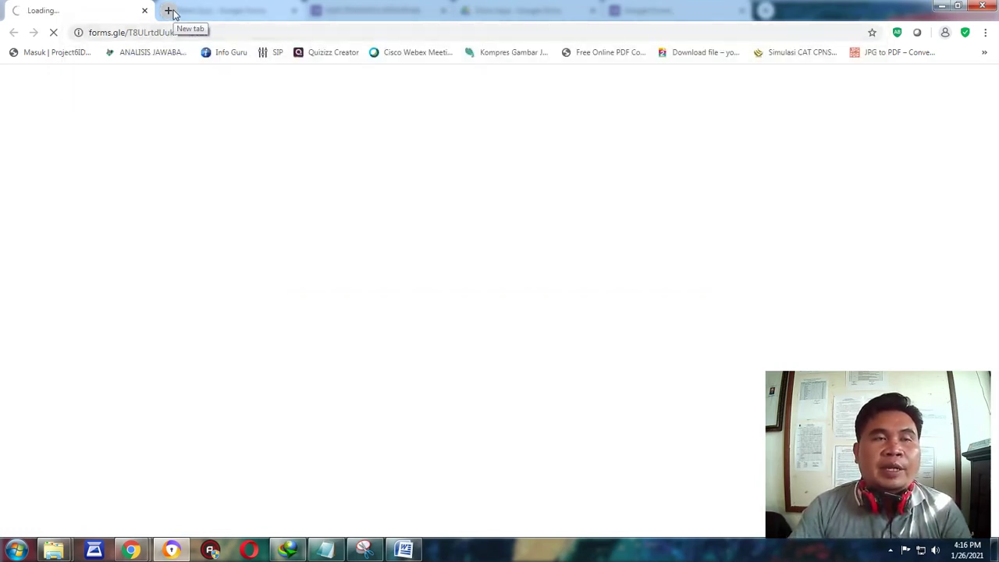
Check the editor's settings, then tile the permission page on the right and the editor on the left.
{"action": "mouse_move", "coordinate": [132, 550]}
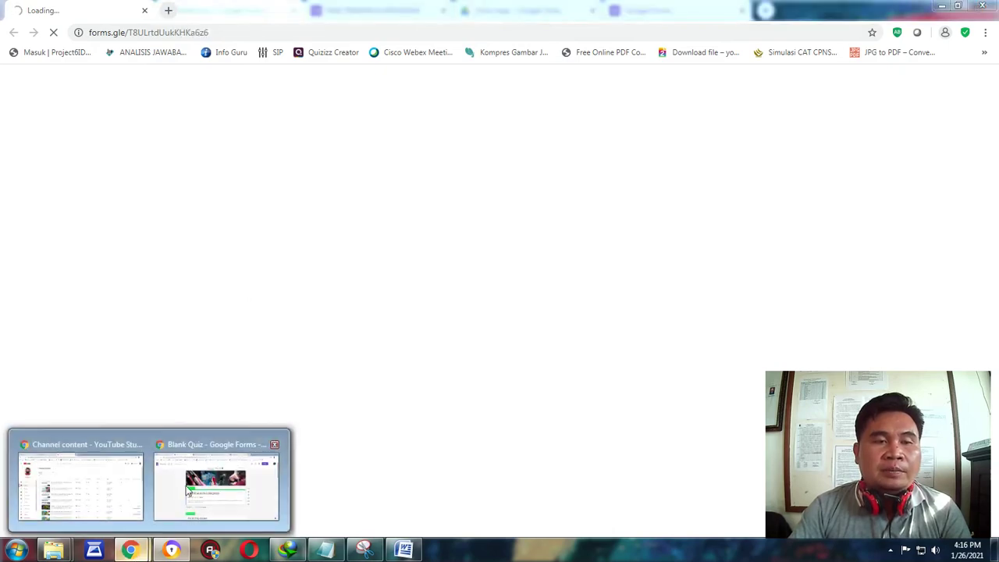
{"action": "left_click", "coordinate": [211, 468]}
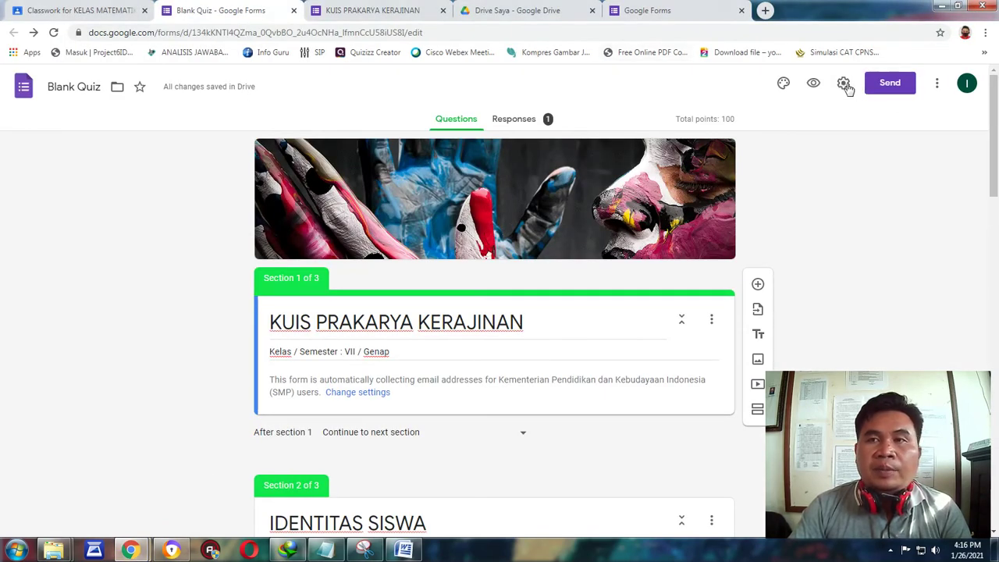
{"action": "left_click", "coordinate": [843, 82]}
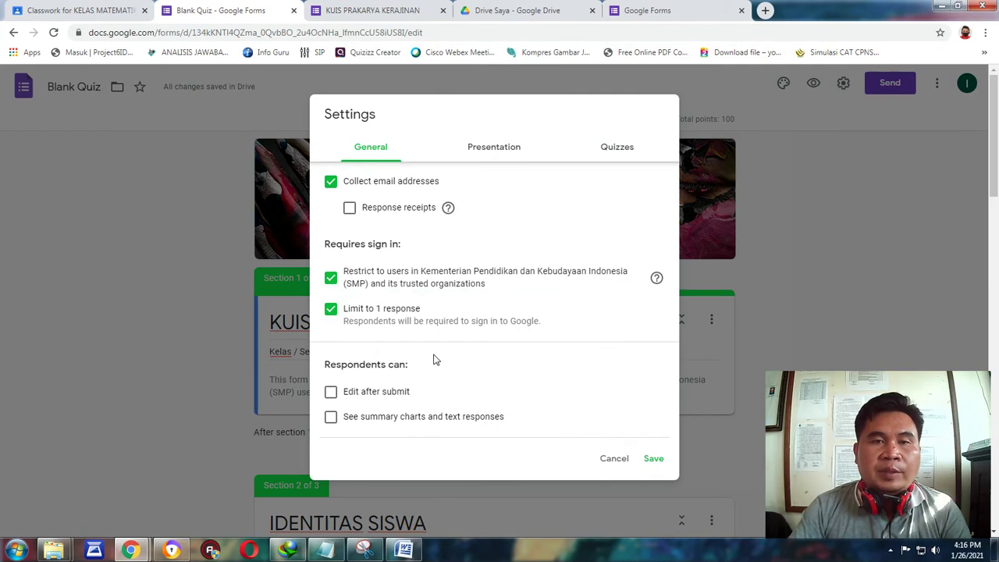
{"action": "left_click", "coordinate": [174, 551]}
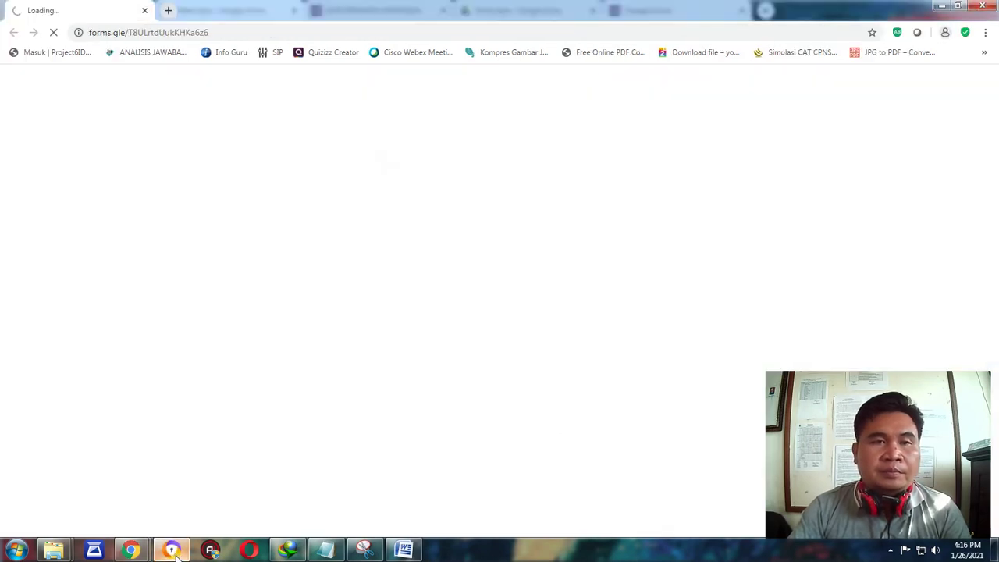
{"action": "left_click", "coordinate": [169, 11]}
{"action": "left_click", "coordinate": [85, 10]}
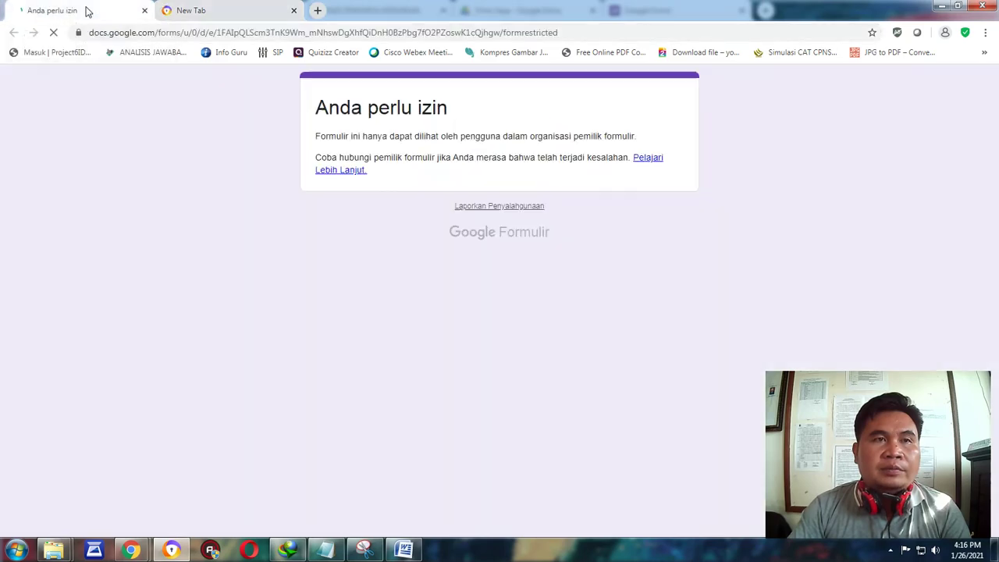
{"action": "double_click", "coordinate": [800, 11]}
{"action": "left_click", "coordinate": [194, 154]}
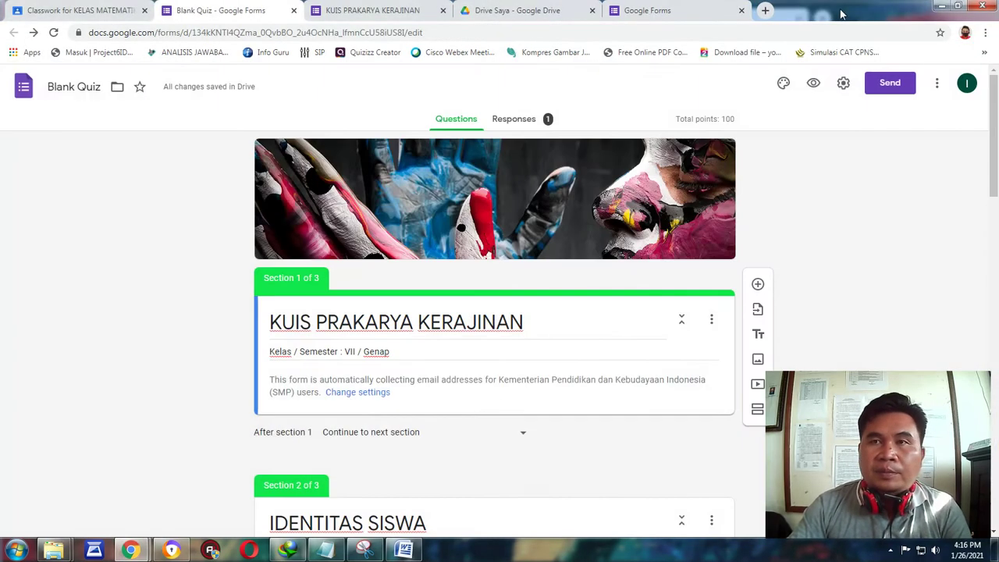
{"action": "double_click", "coordinate": [841, 12]}
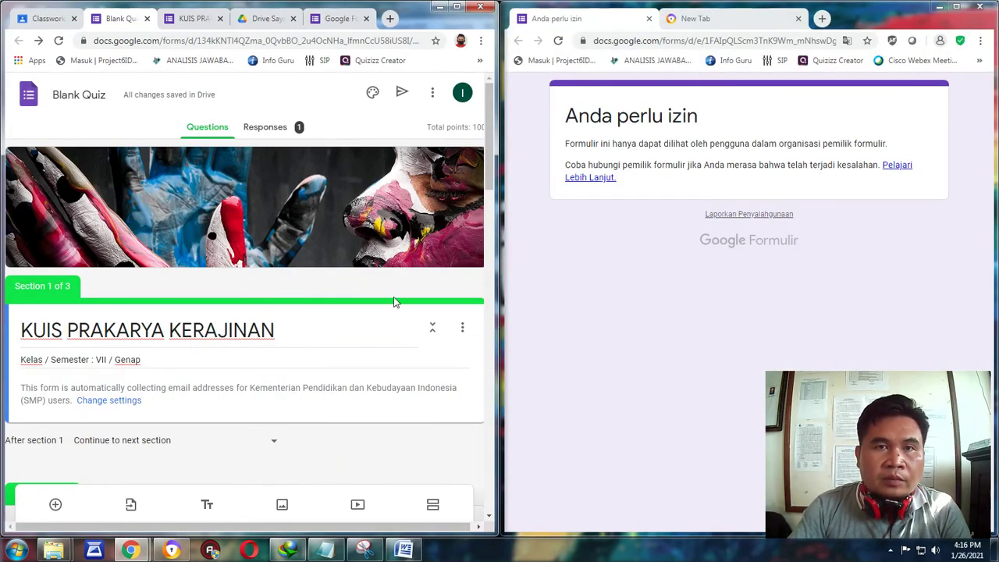
Open the form's General settings from the editor's More menu.
{"action": "left_click_drag", "start_coordinate": [388, 528], "coordinate": [393, 527]}
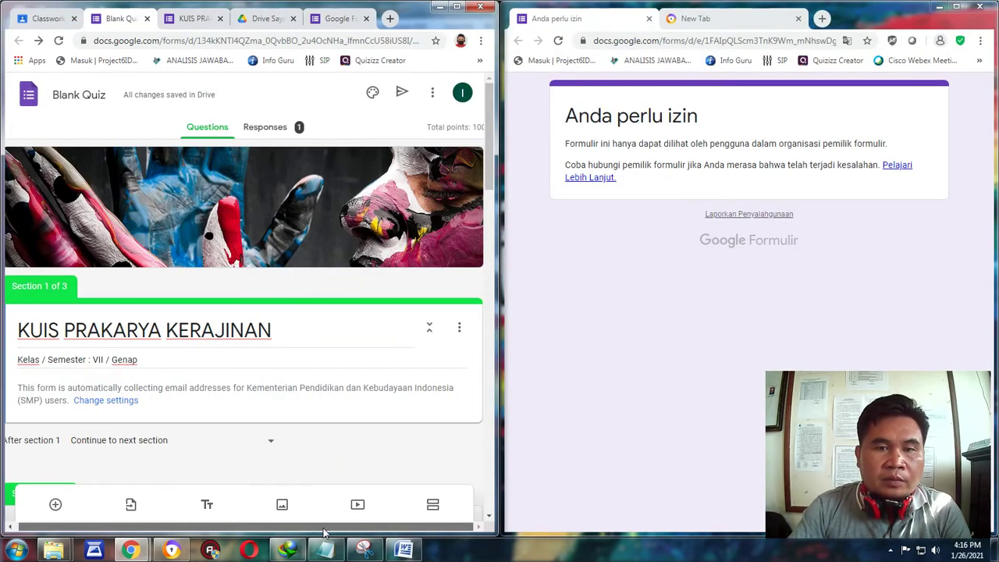
{"action": "left_click", "coordinate": [434, 95]}
{"action": "left_click", "coordinate": [378, 127]}
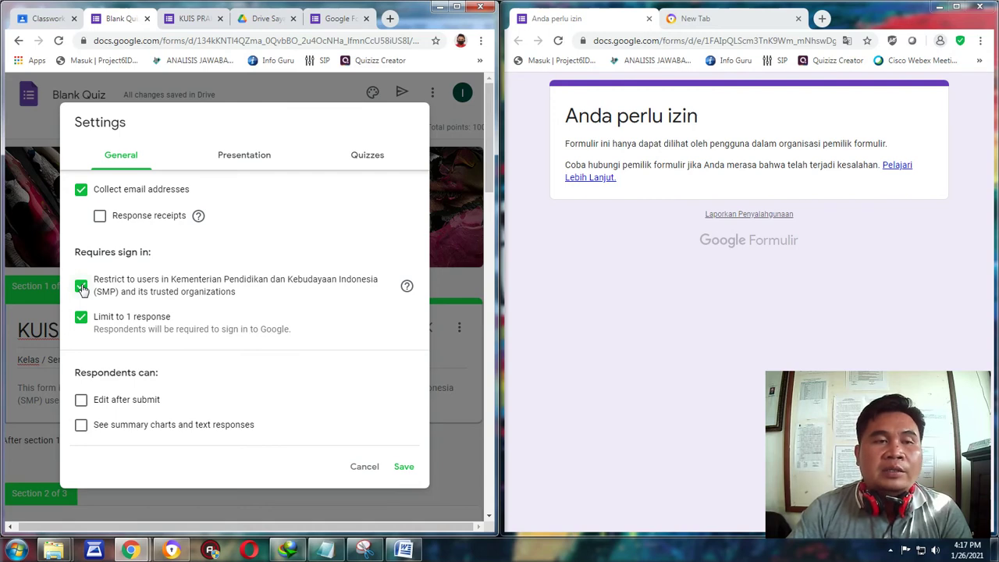
Untick the organisation-only restriction, close settings without saving, and reload the editor and respondent pages.
{"action": "left_click", "coordinate": [82, 287]}
{"action": "left_click", "coordinate": [279, 79]}
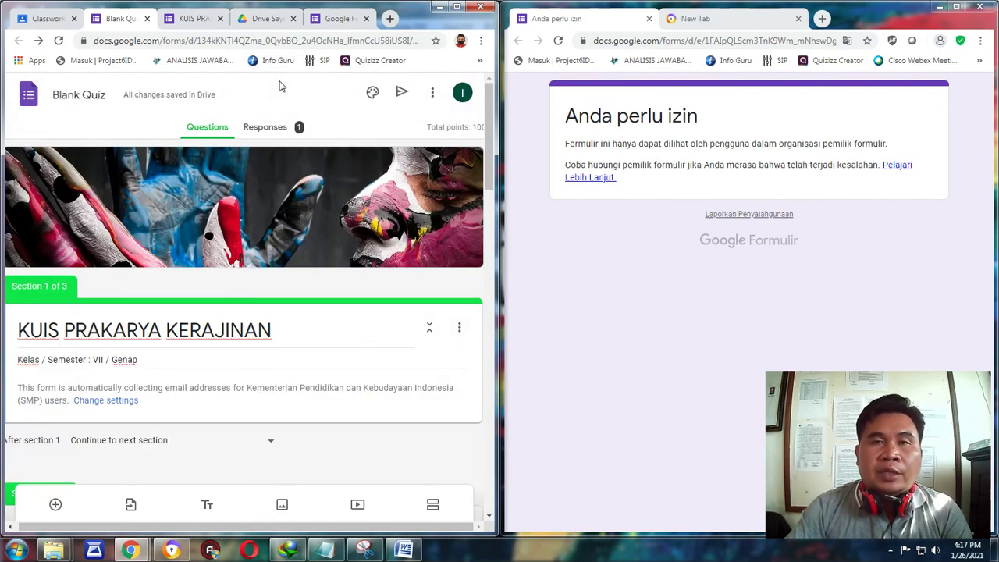
{"action": "left_click", "coordinate": [58, 40]}
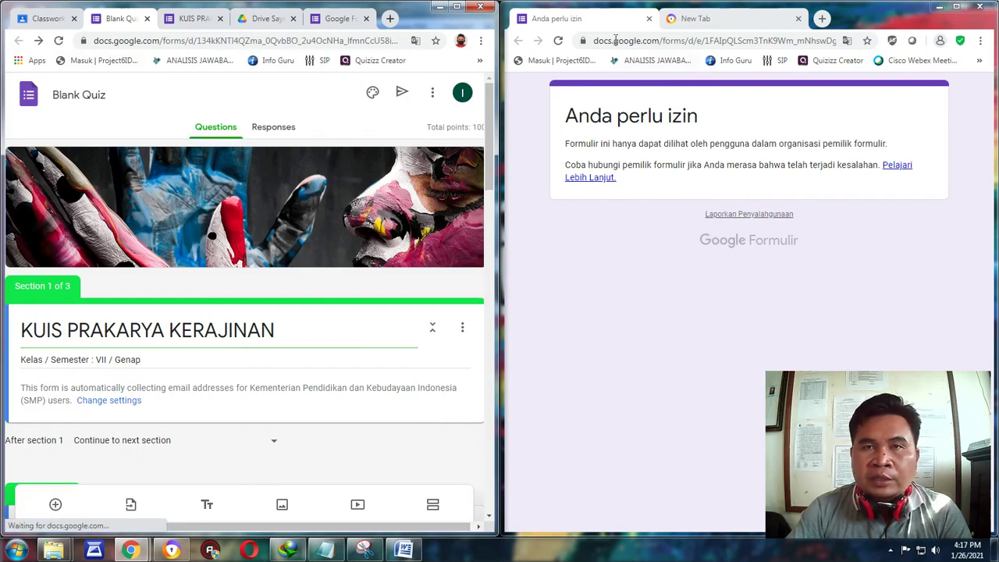
{"action": "left_click", "coordinate": [559, 41]}
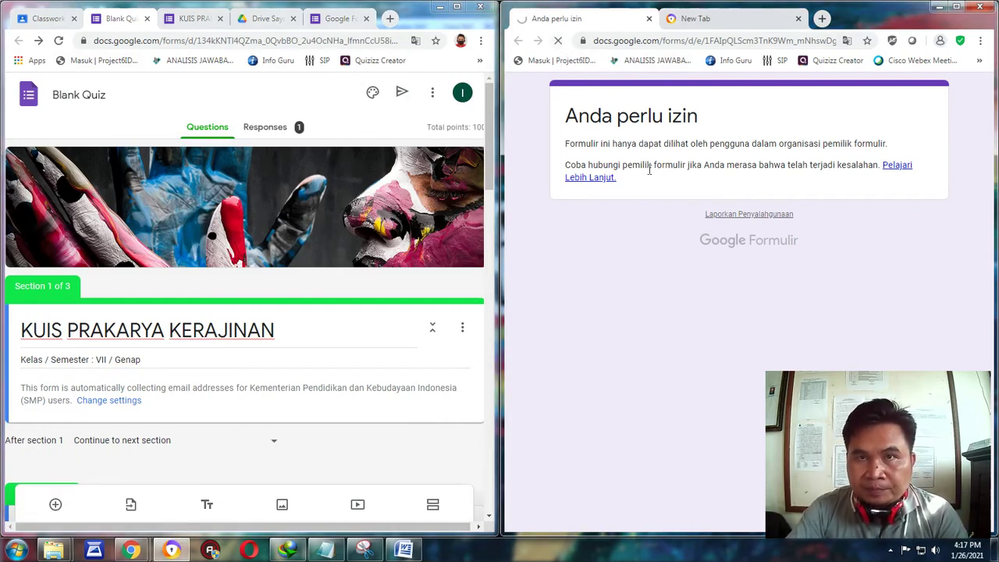
Reopen Settings, turn off the Kementerian organisation restriction, save, and reload the editor.
{"action": "left_click", "coordinate": [432, 92]}
{"action": "left_click", "coordinate": [387, 126]}
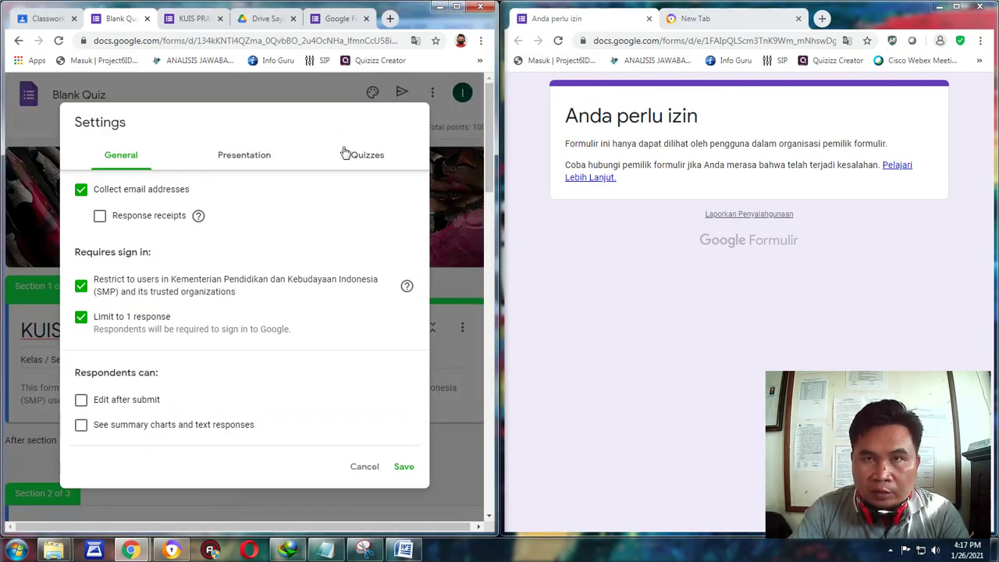
{"action": "left_click", "coordinate": [558, 41]}
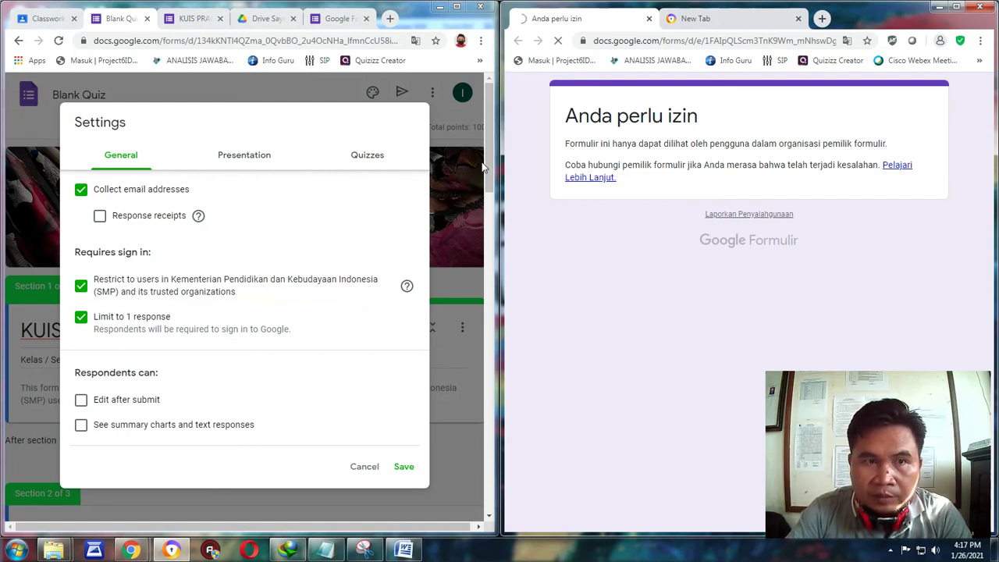
{"action": "left_click", "coordinate": [81, 287]}
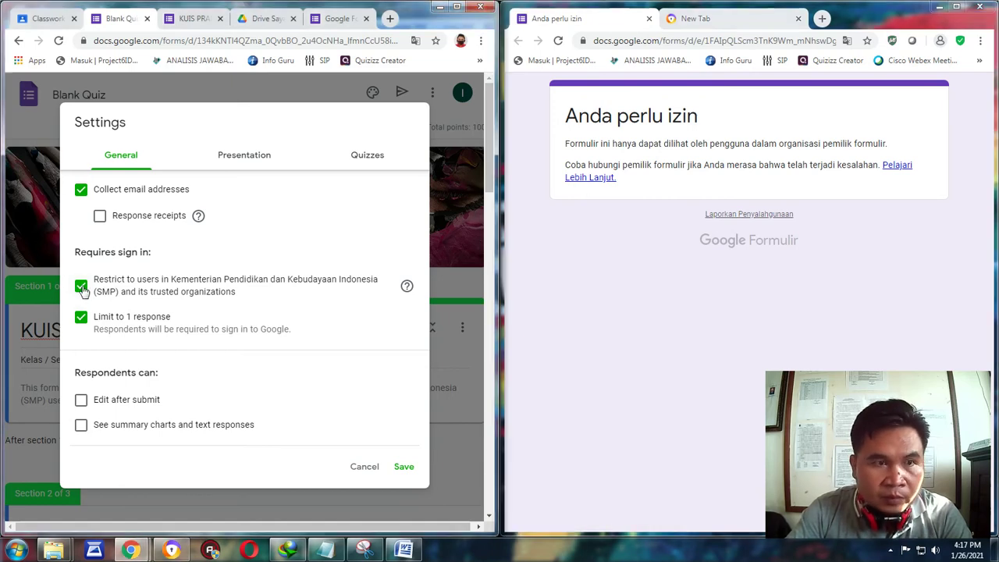
{"action": "left_click", "coordinate": [404, 466]}
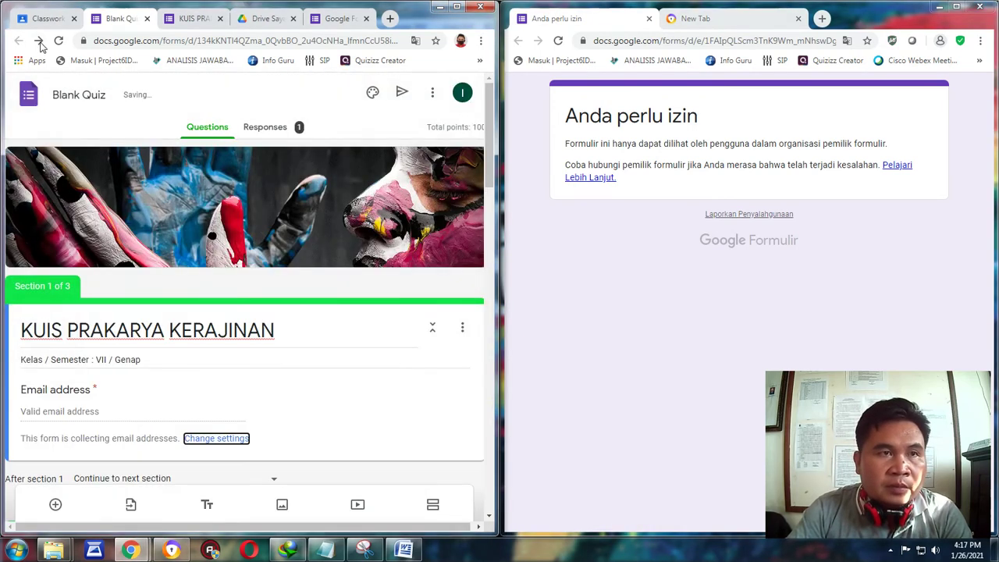
{"action": "left_click", "coordinate": [58, 41]}
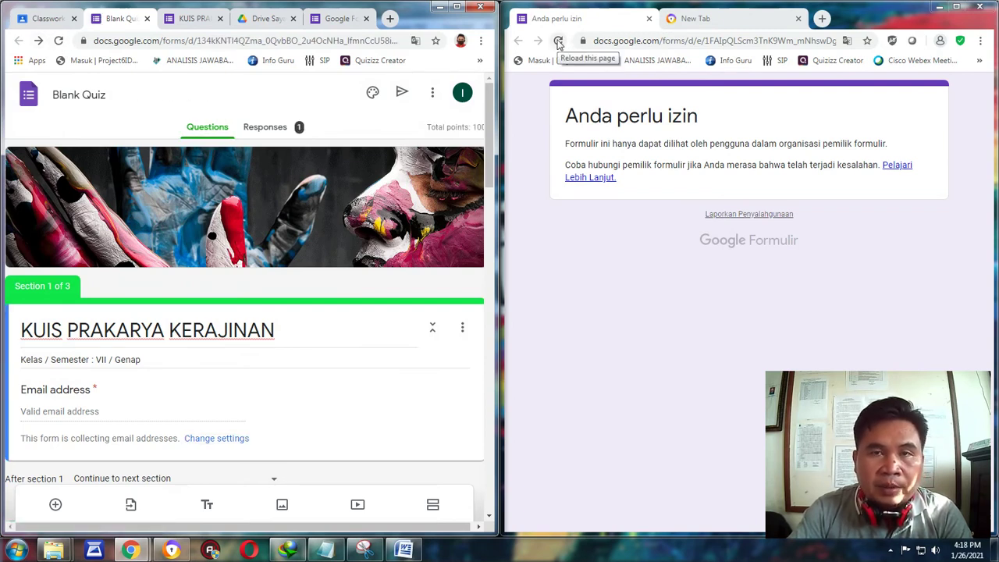
Reload the respondent page to confirm it now asks for an email, and reopen Settings.
{"action": "left_click", "coordinate": [557, 40]}
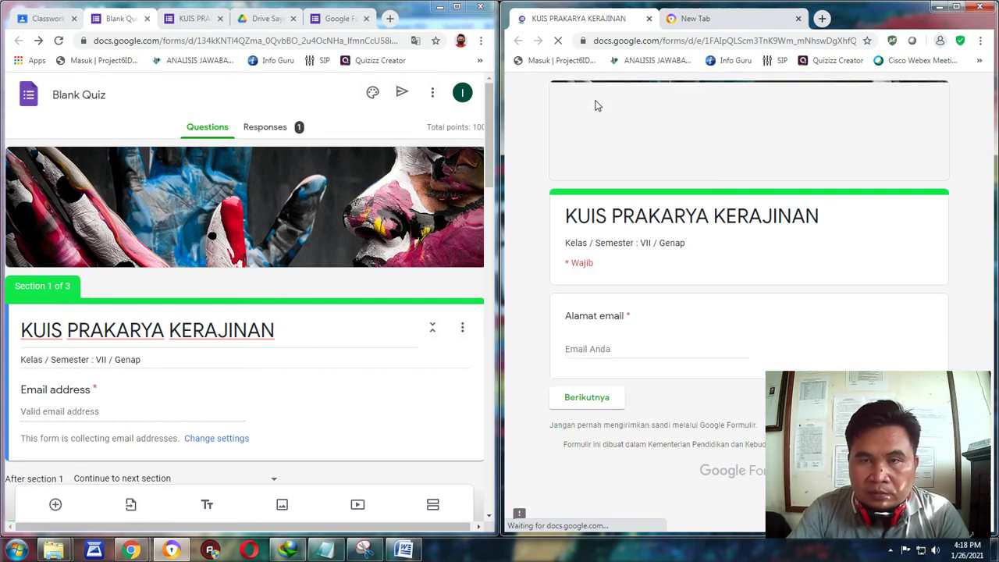
{"action": "left_click", "coordinate": [432, 94]}
{"action": "left_click", "coordinate": [410, 127]}
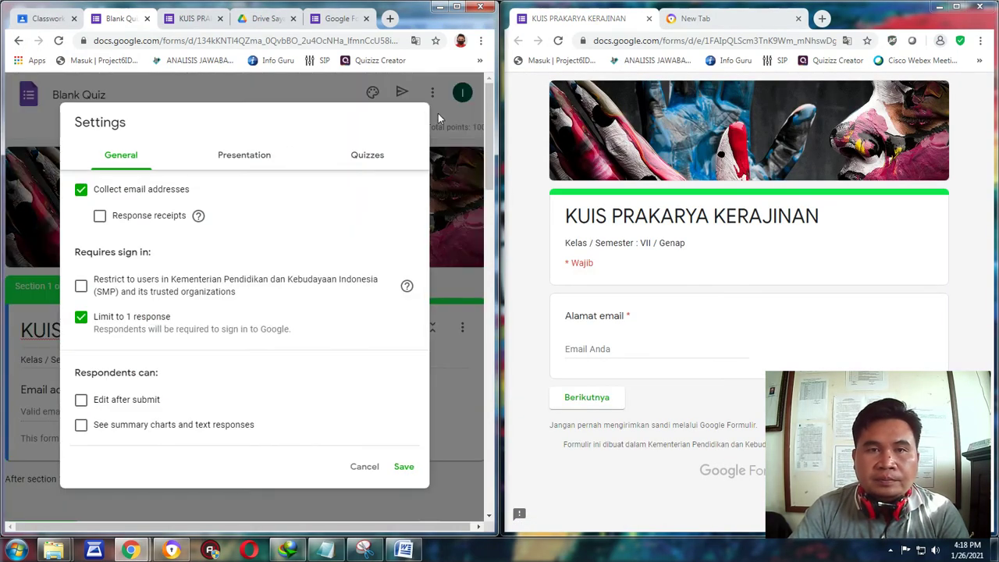
Maximise both the editor and live quiz windows, then return to the editor.
{"action": "left_click", "coordinate": [460, 6]}
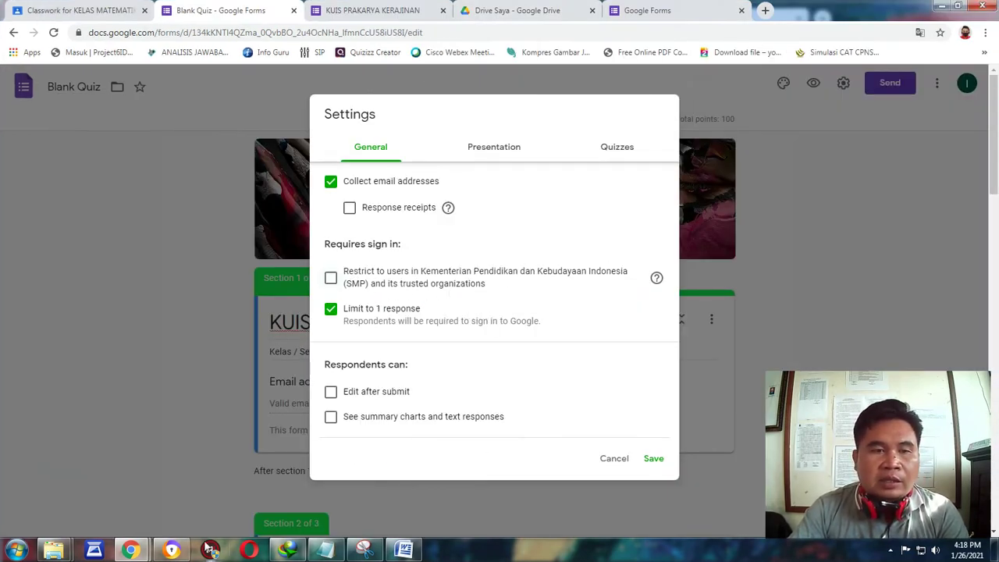
{"action": "key", "text": "alt+Tab"}
{"action": "left_click", "coordinate": [958, 6]}
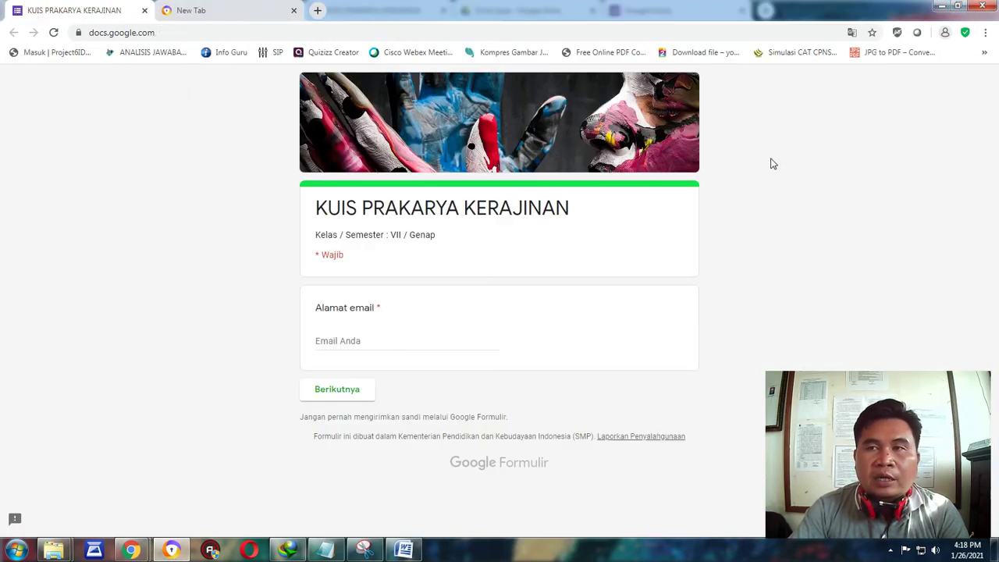
{"action": "mouse_move", "coordinate": [131, 550]}
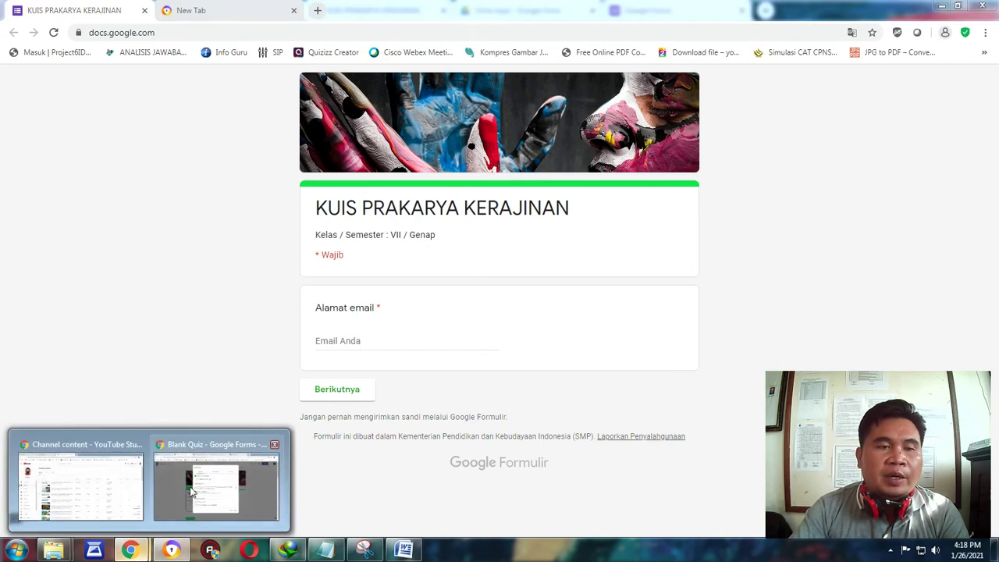
{"action": "left_click", "coordinate": [216, 477]}
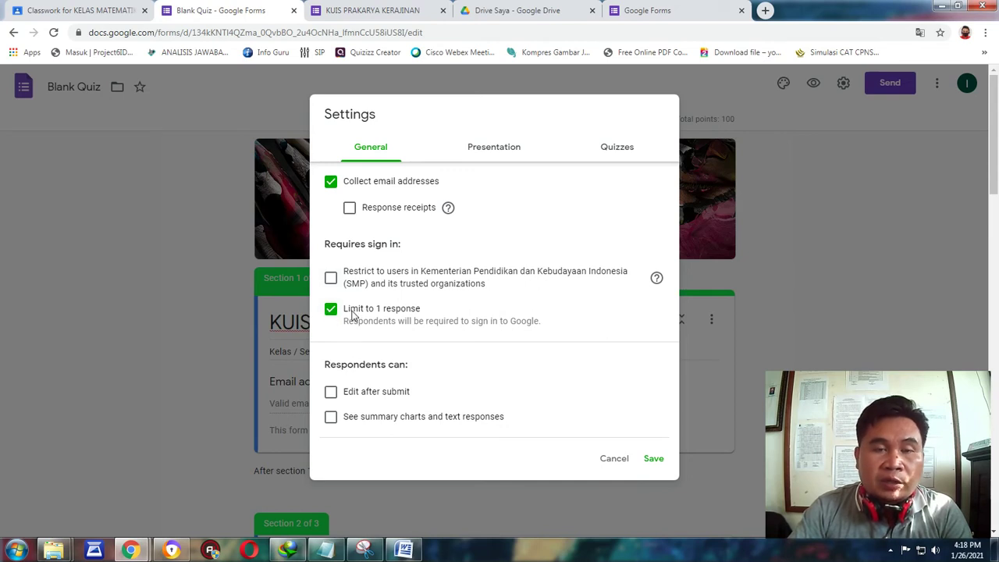
In the Quizzes settings, uncheck Missed questions and Correct answers, leaving Point values, and save.
{"action": "left_click", "coordinate": [492, 150]}
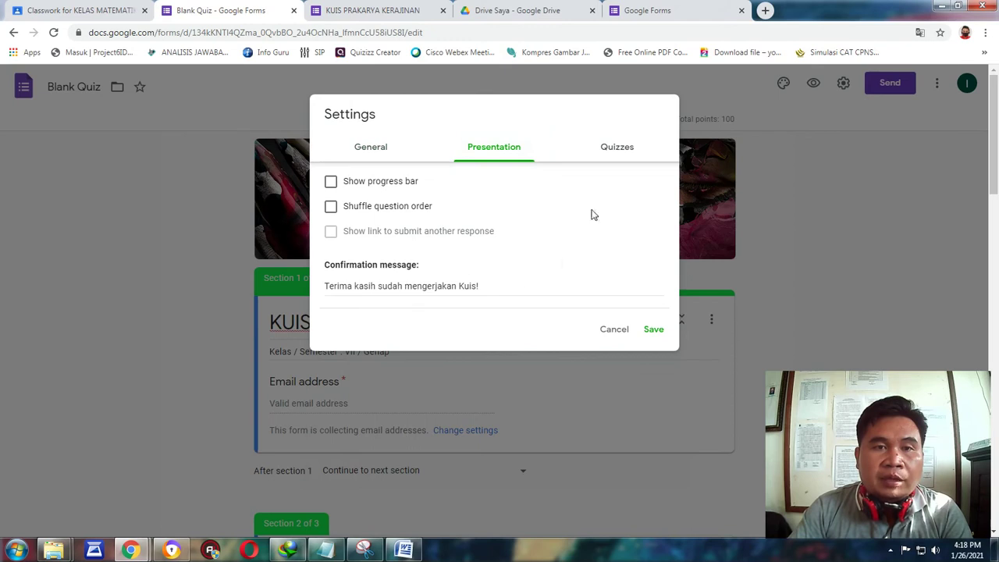
{"action": "left_click", "coordinate": [616, 148]}
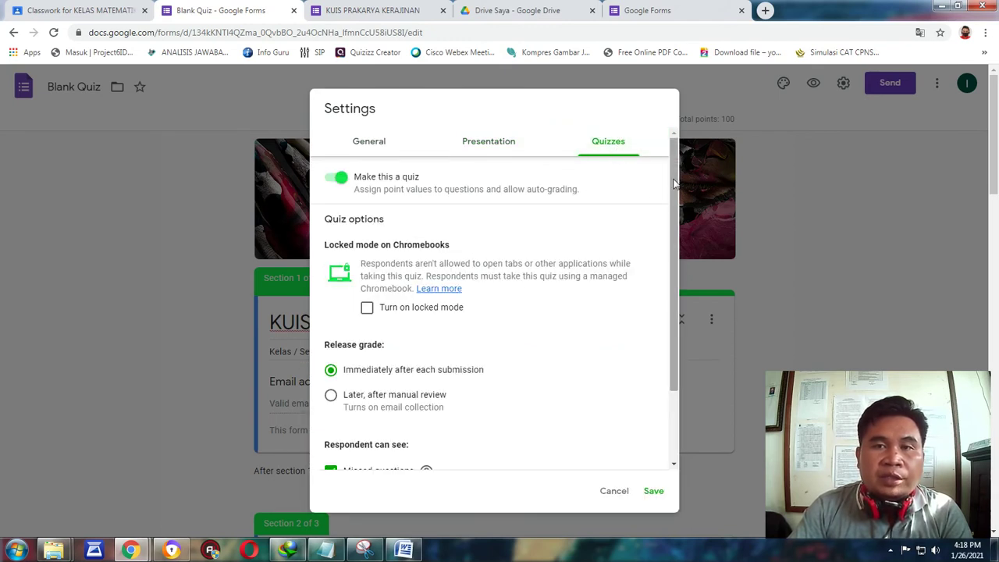
{"action": "scroll", "coordinate": [674, 181], "scroll_direction": "down", "scroll_amount": 3}
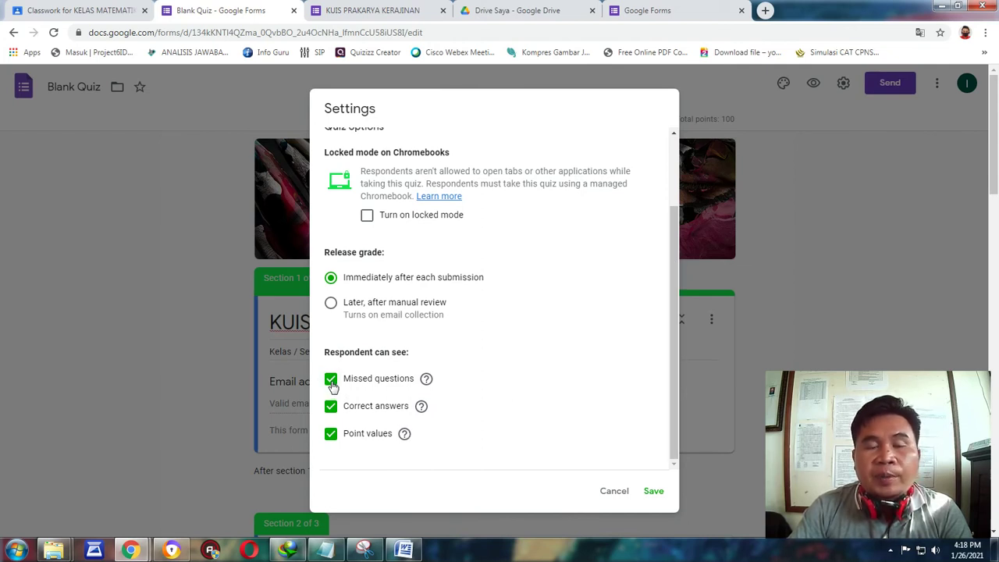
{"action": "left_click", "coordinate": [331, 380]}
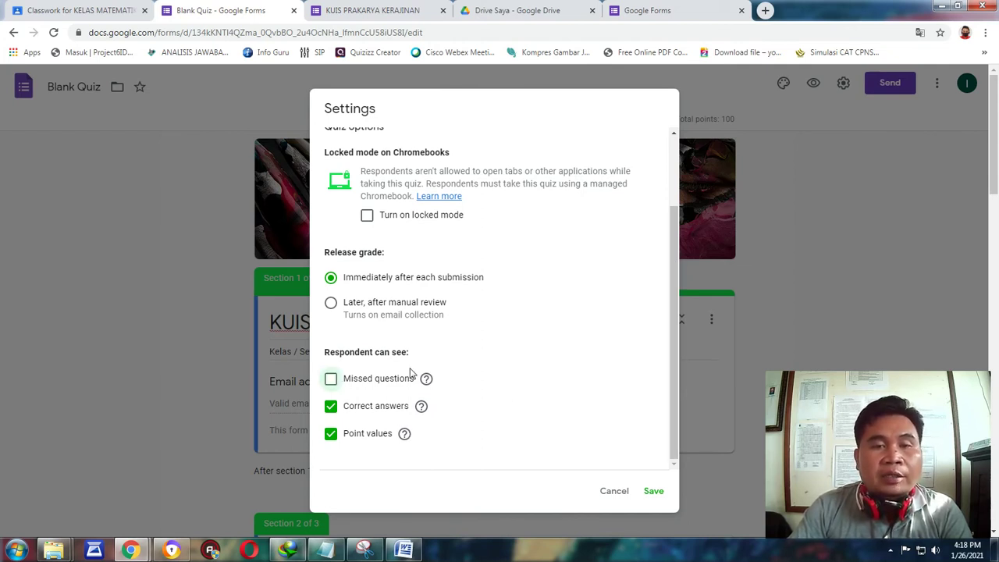
{"action": "left_click", "coordinate": [331, 406]}
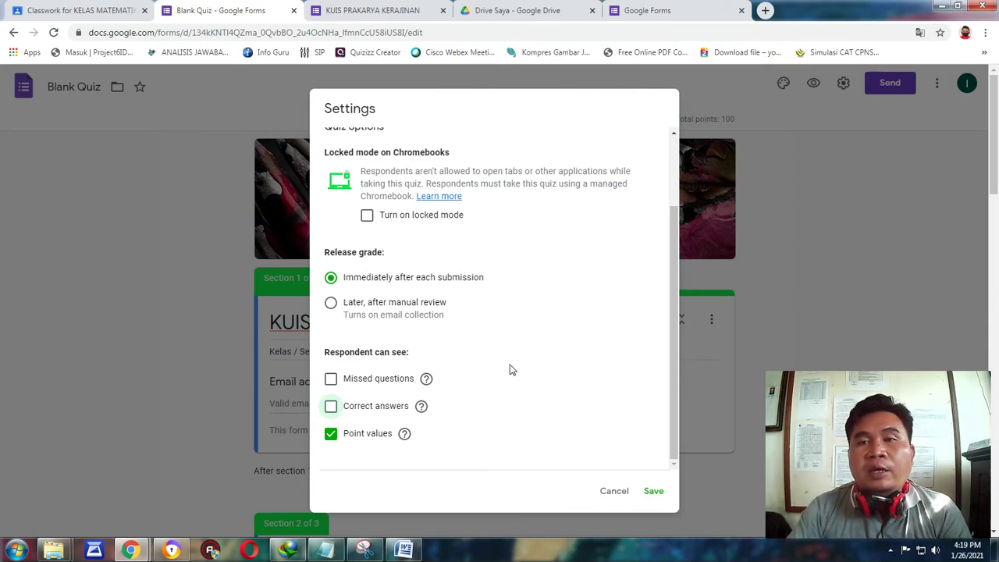
{"action": "left_click", "coordinate": [331, 379]}
{"action": "left_click", "coordinate": [331, 406]}
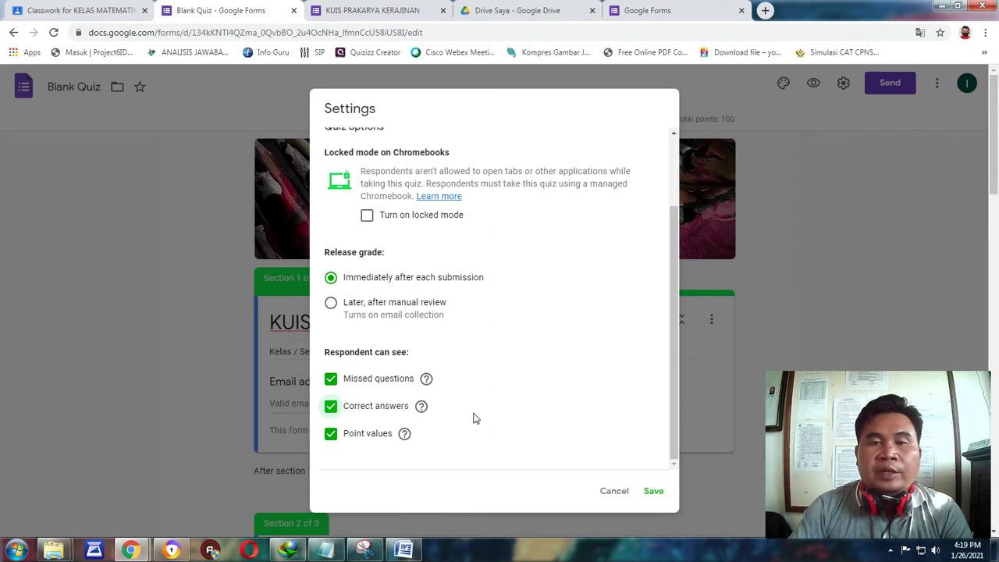
{"action": "left_click", "coordinate": [331, 380]}
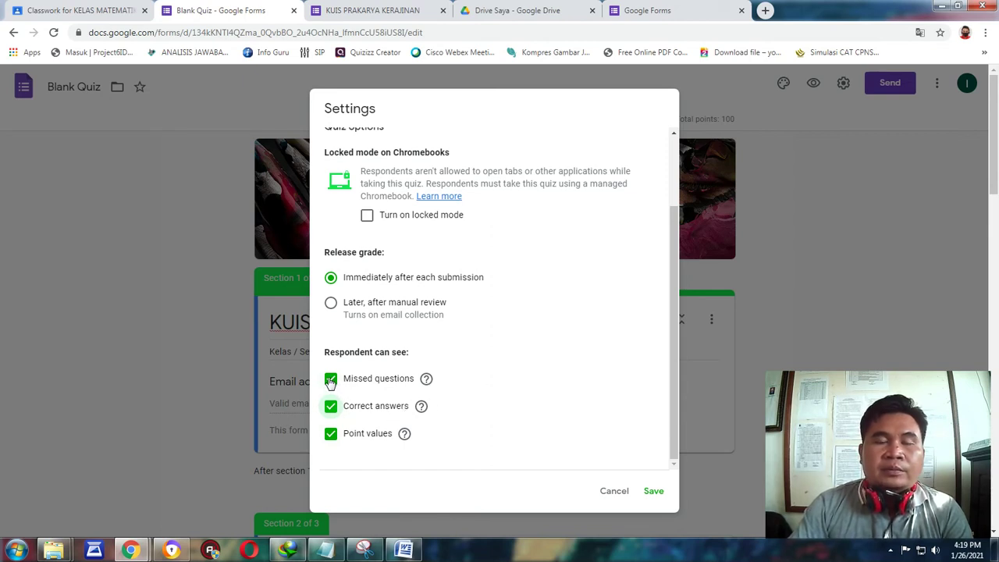
{"action": "left_click", "coordinate": [332, 407]}
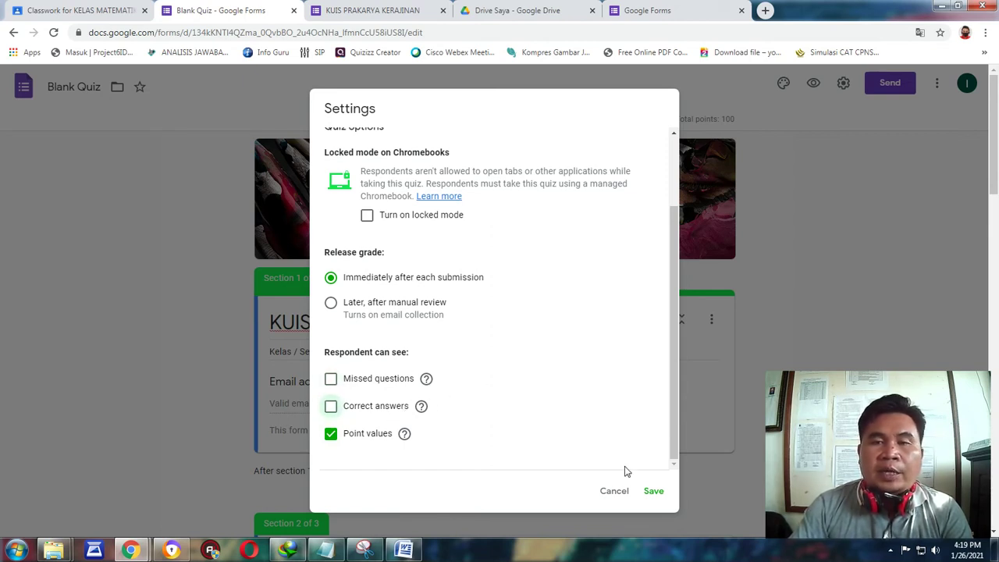
{"action": "left_click", "coordinate": [654, 492]}
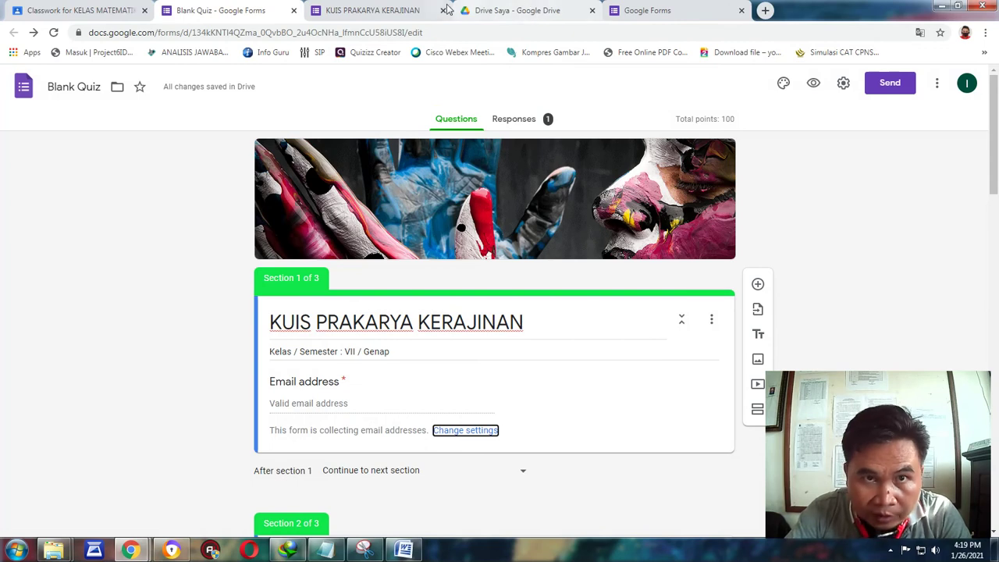
On the quiz's start page, enter the respondent's email address and continue past it.
{"action": "left_click", "coordinate": [394, 11]}
{"action": "scroll", "coordinate": [706, 289], "scroll_direction": "down", "scroll_amount": 15}
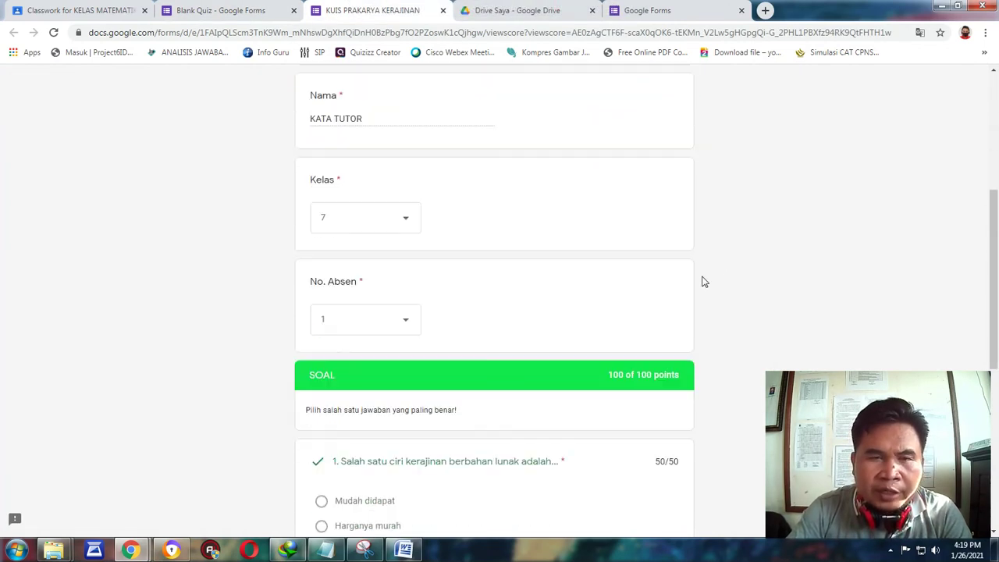
{"action": "scroll", "coordinate": [702, 280], "scroll_direction": "up", "scroll_amount": 10}
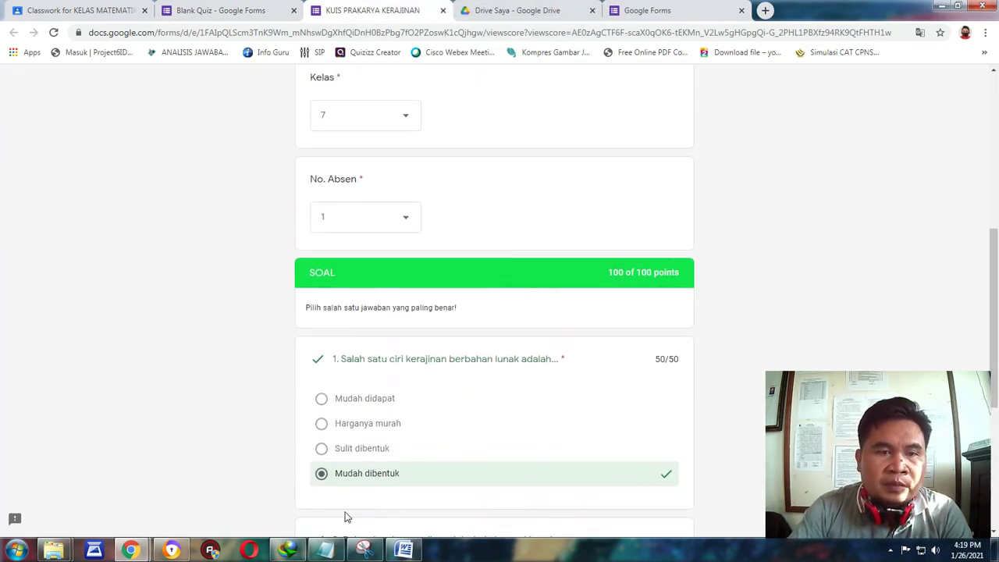
{"action": "left_click", "coordinate": [173, 550]}
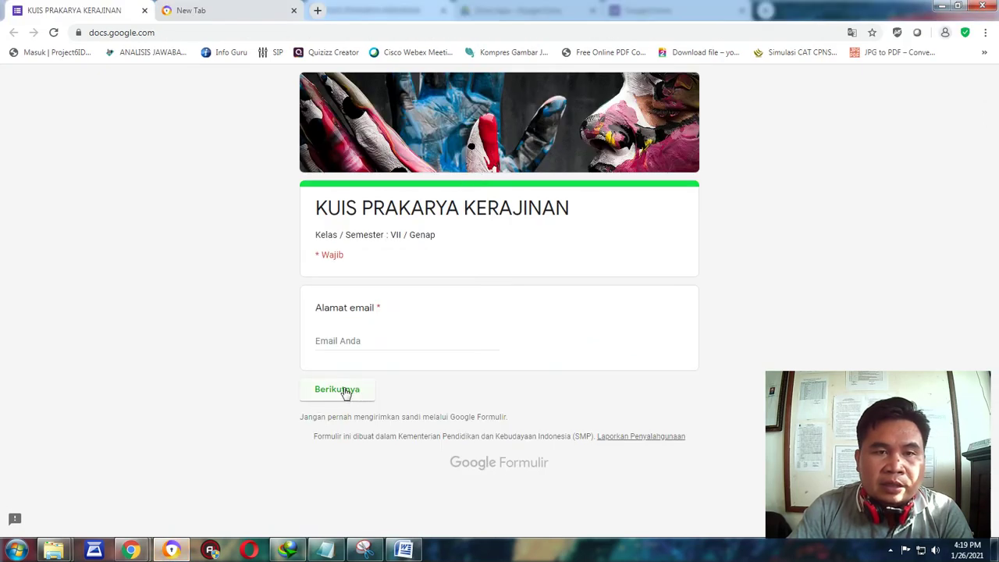
{"action": "left_click", "coordinate": [332, 341]}
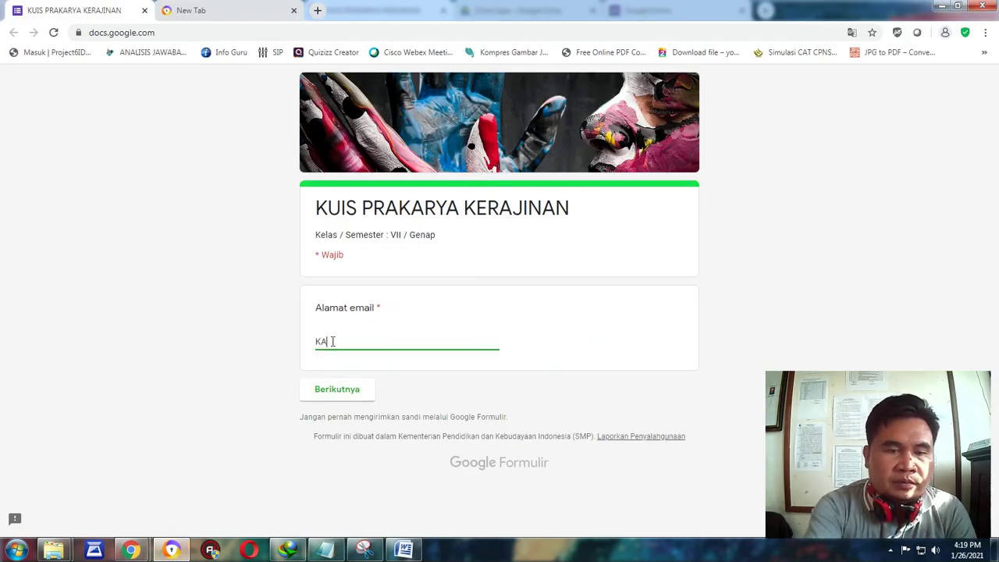
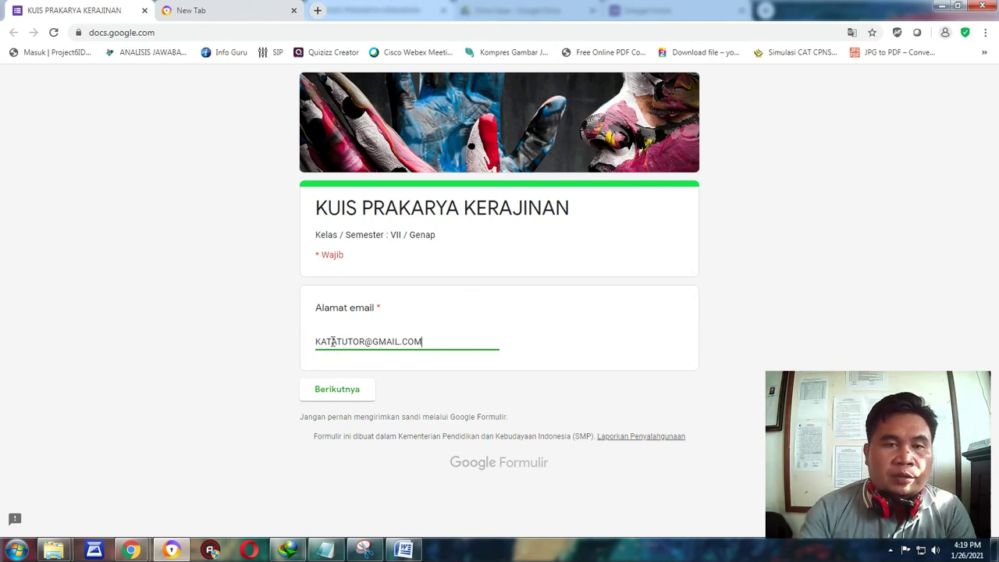
{"action": "left_click", "coordinate": [318, 390]}
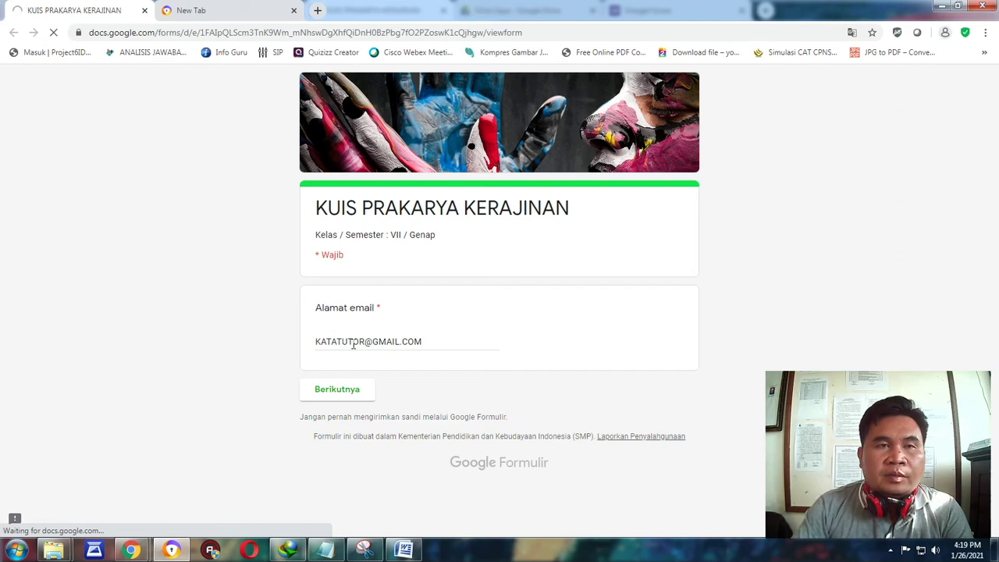
Return to the Blank Quiz editor tab.
{"action": "mouse_move", "coordinate": [131, 550]}
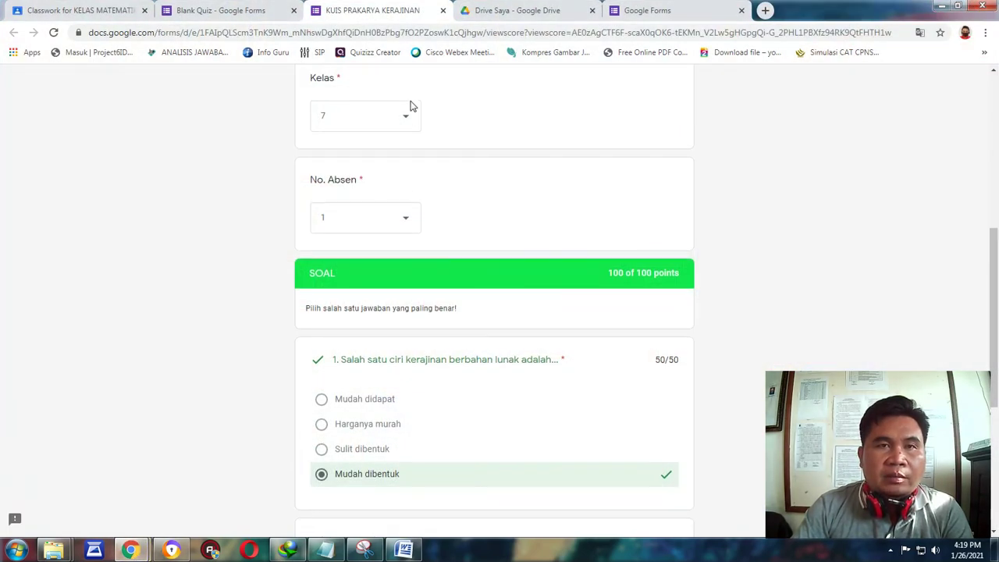
{"action": "scroll", "coordinate": [207, 486], "scroll_direction": "up", "scroll_amount": 3}
{"action": "left_click", "coordinate": [207, 8]}
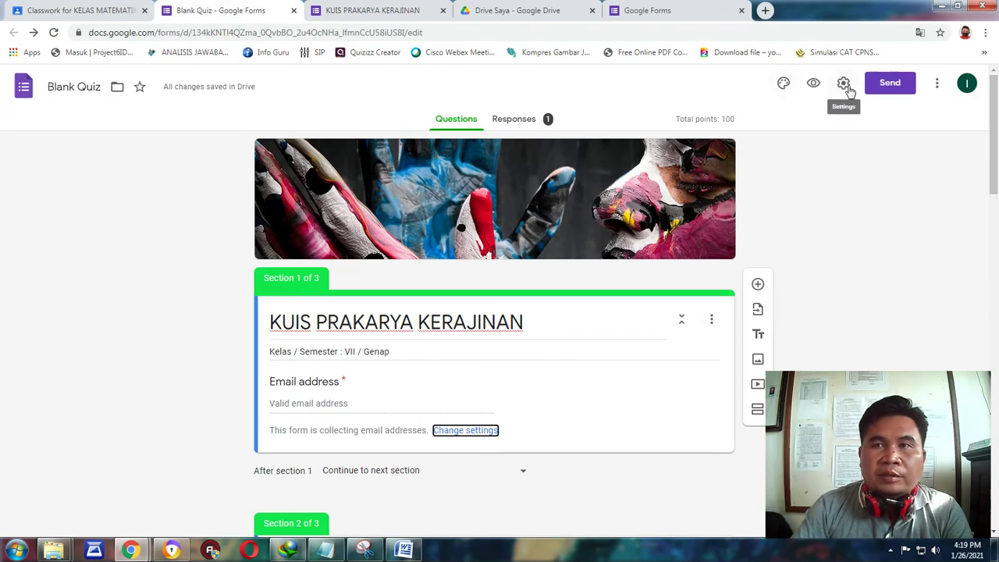
{"action": "left_click", "coordinate": [844, 83]}
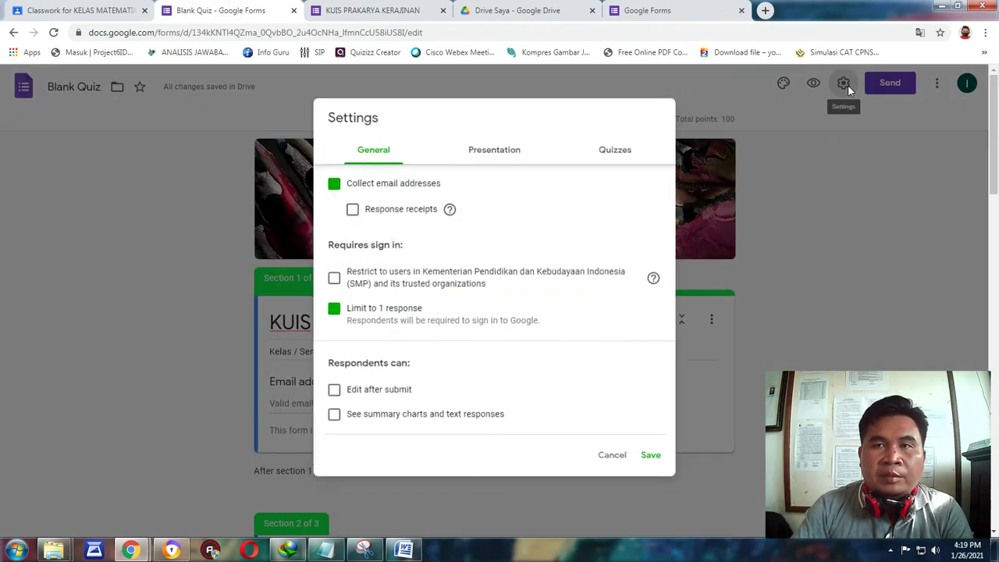
{"action": "left_click", "coordinate": [331, 185]}
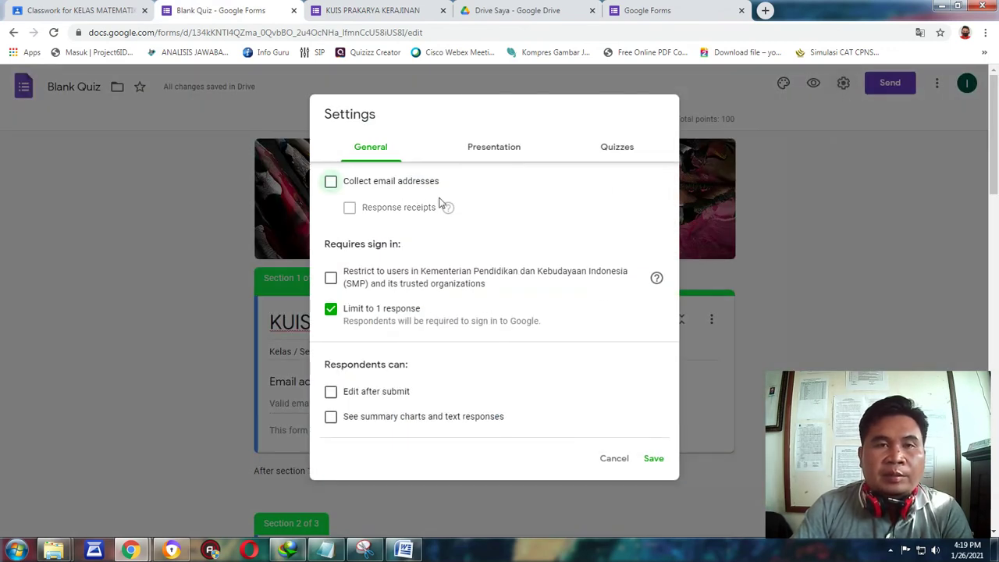
{"action": "left_click", "coordinate": [332, 184]}
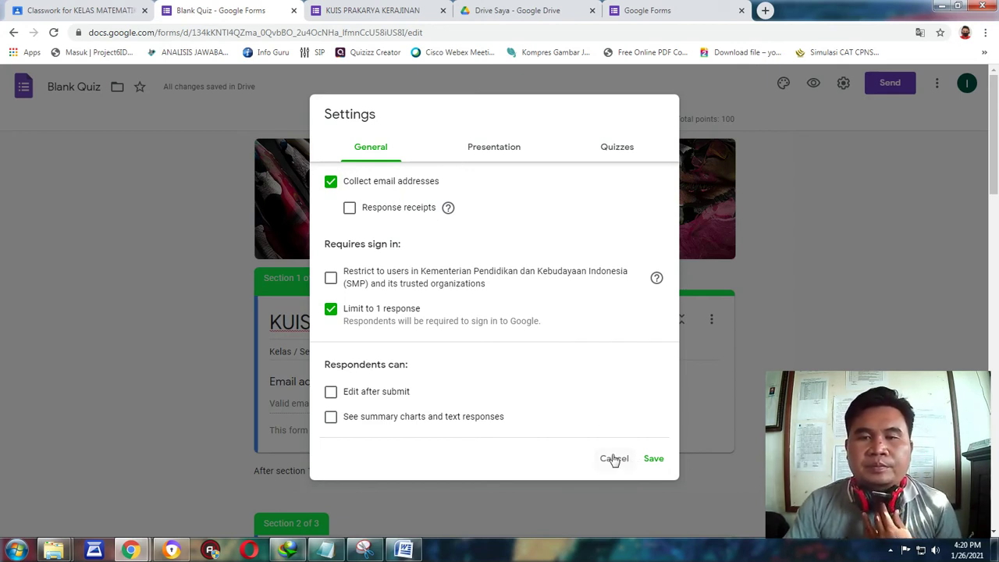
{"action": "left_click", "coordinate": [653, 459]}
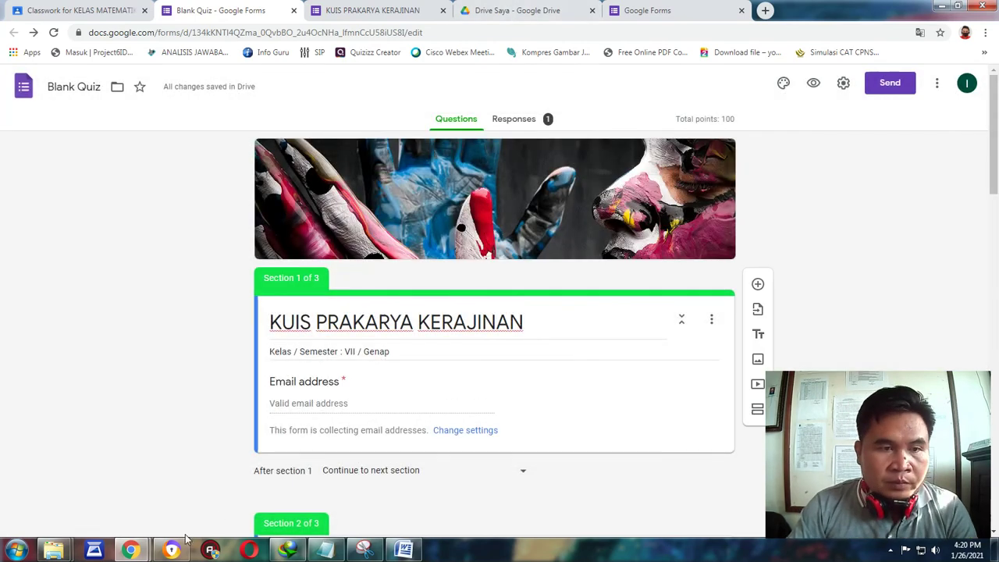
Enter the student's name, choose Kelas 7 and No. Absen 1, continue, then view editor Responses.
{"action": "left_click", "coordinate": [180, 546]}
{"action": "scroll", "coordinate": [370, 234], "scroll_direction": "down", "scroll_amount": 2}
{"action": "left_click", "coordinate": [348, 209]}
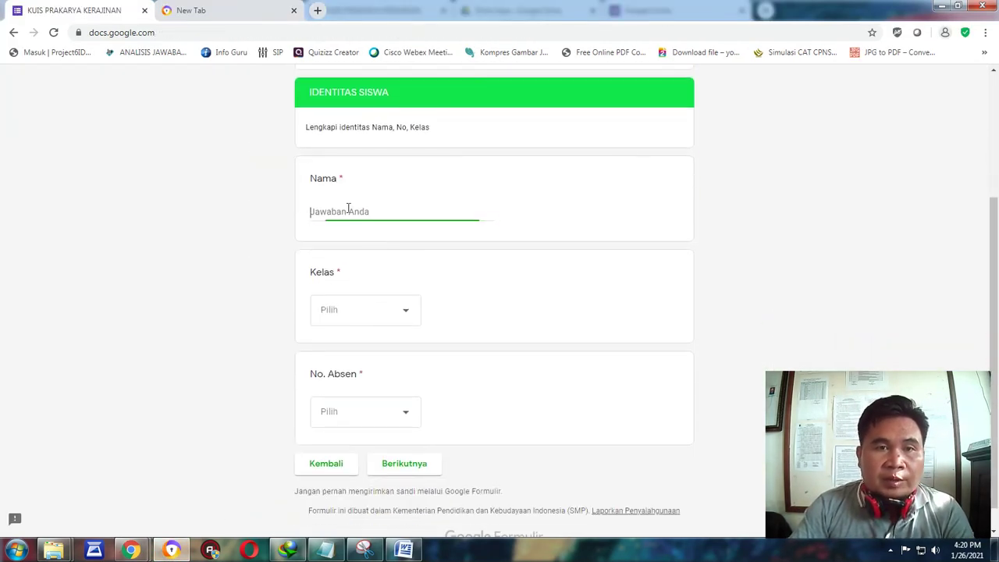
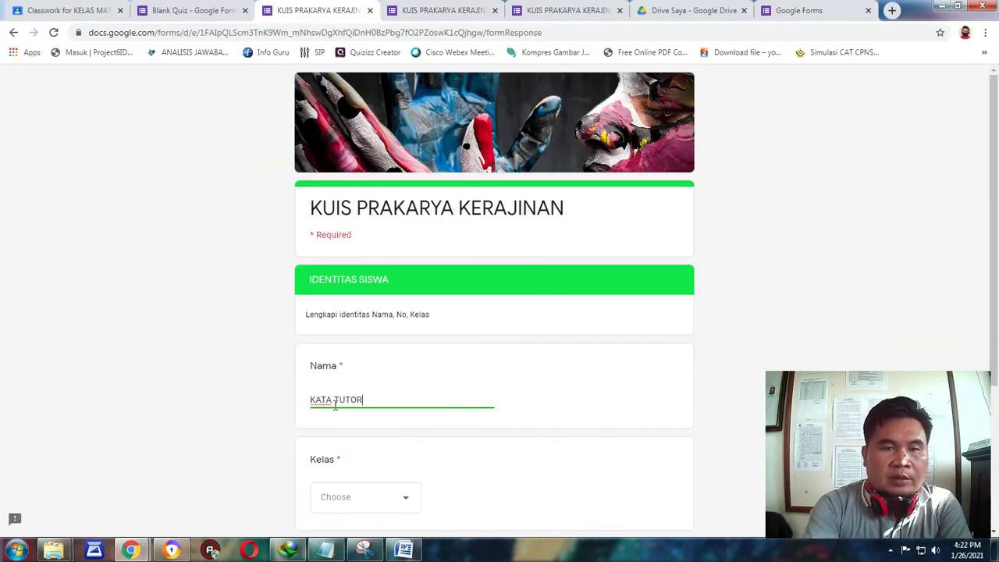
{"action": "scroll", "coordinate": [382, 312], "scroll_direction": "down", "scroll_amount": 3}
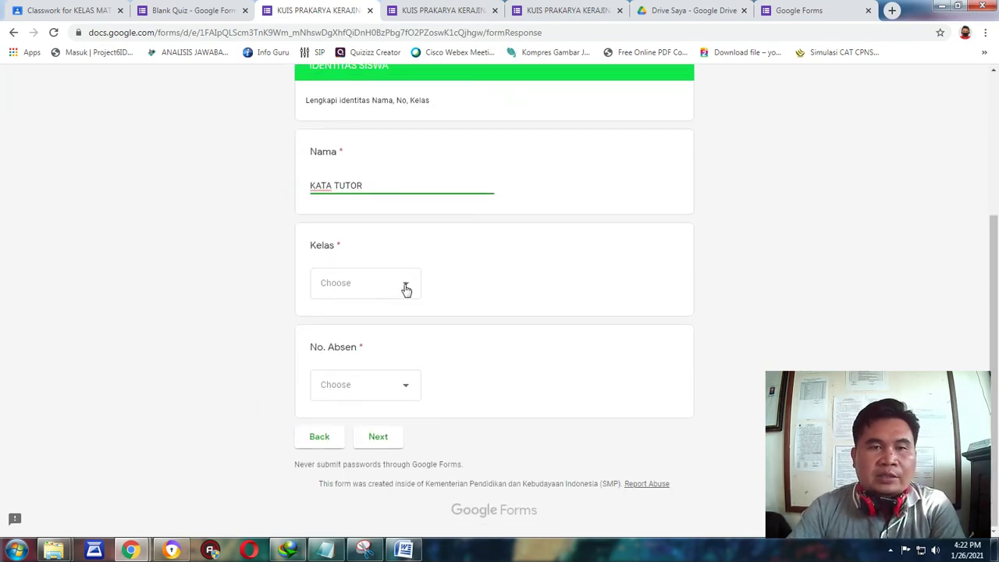
{"action": "left_click", "coordinate": [404, 288]}
{"action": "left_click", "coordinate": [336, 326]}
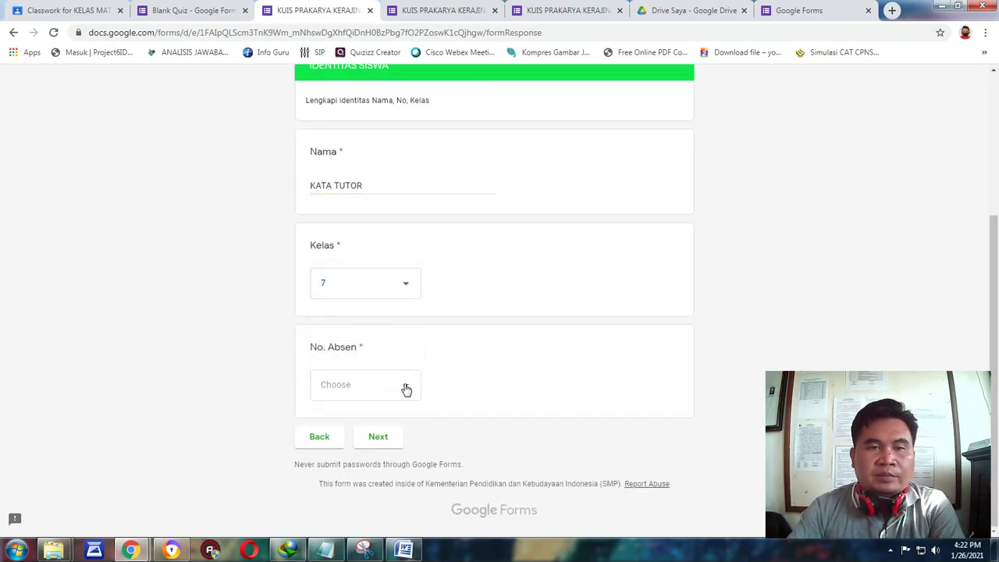
{"action": "left_click", "coordinate": [403, 387]}
{"action": "left_click", "coordinate": [330, 233]}
{"action": "left_click", "coordinate": [380, 437]}
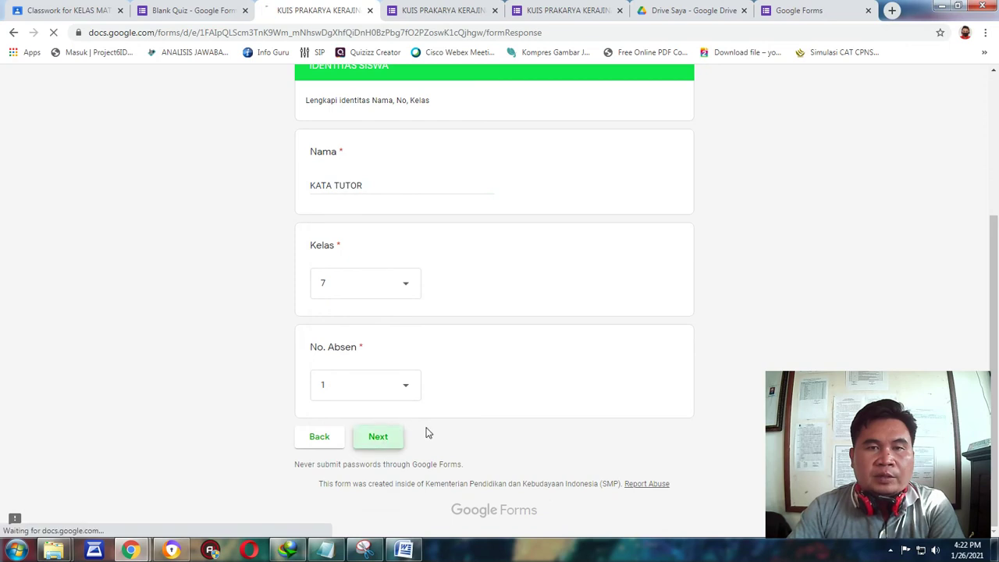
{"action": "scroll", "coordinate": [456, 312], "scroll_direction": "down", "scroll_amount": 3}
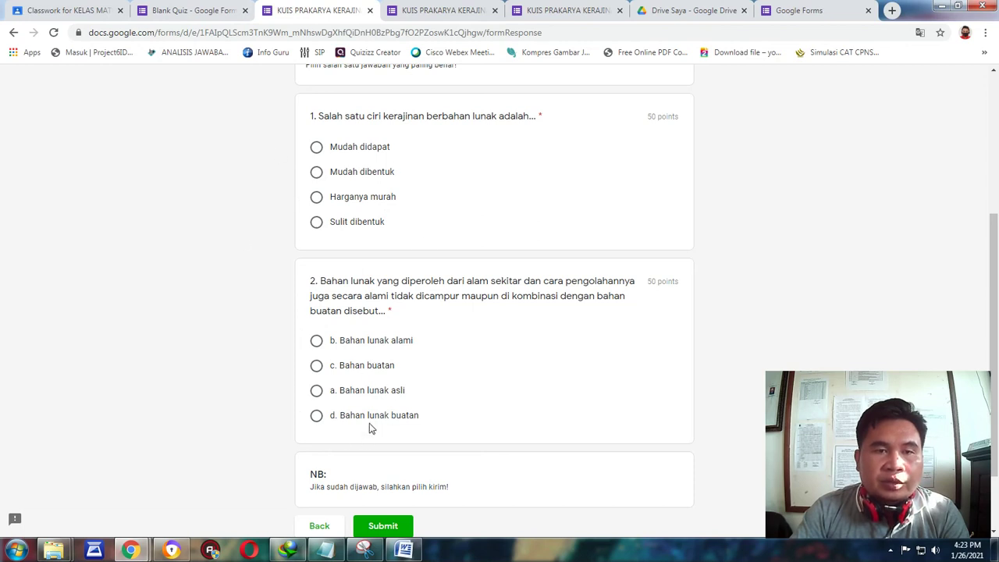
{"action": "left_click", "coordinate": [193, 10]}
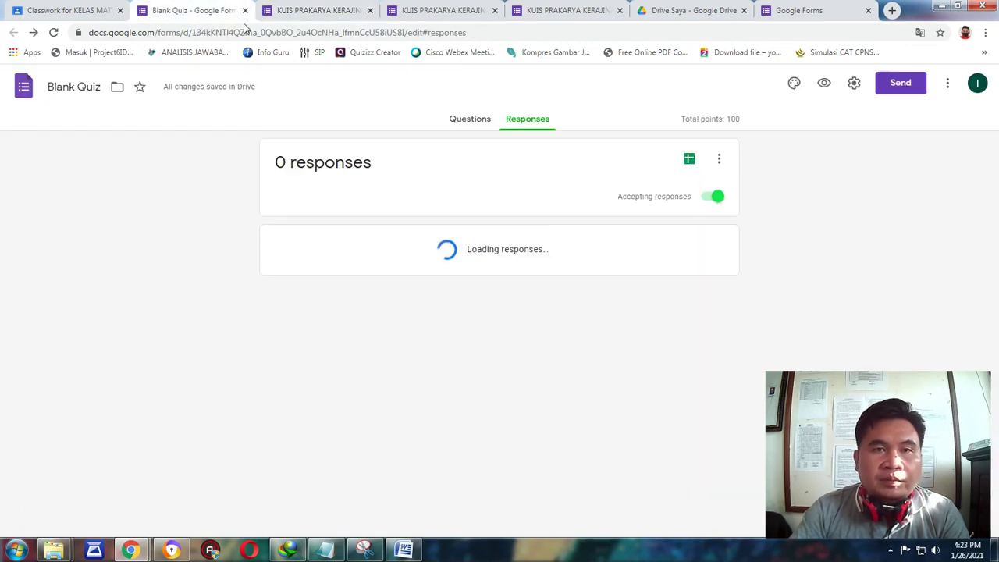
Tick Shuffle question order in the Presentation settings and save.
{"action": "left_click", "coordinate": [470, 118]}
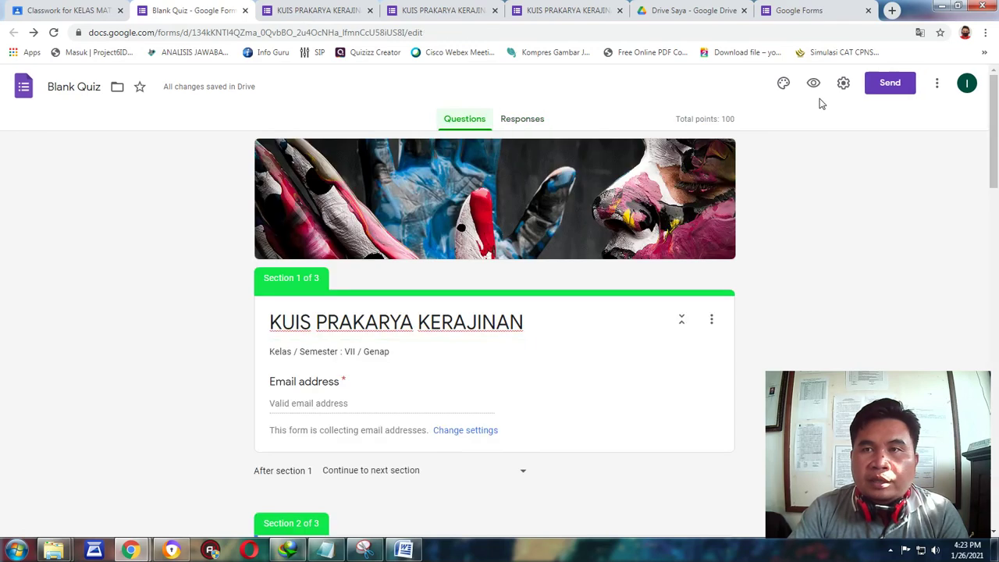
{"action": "left_click", "coordinate": [843, 84]}
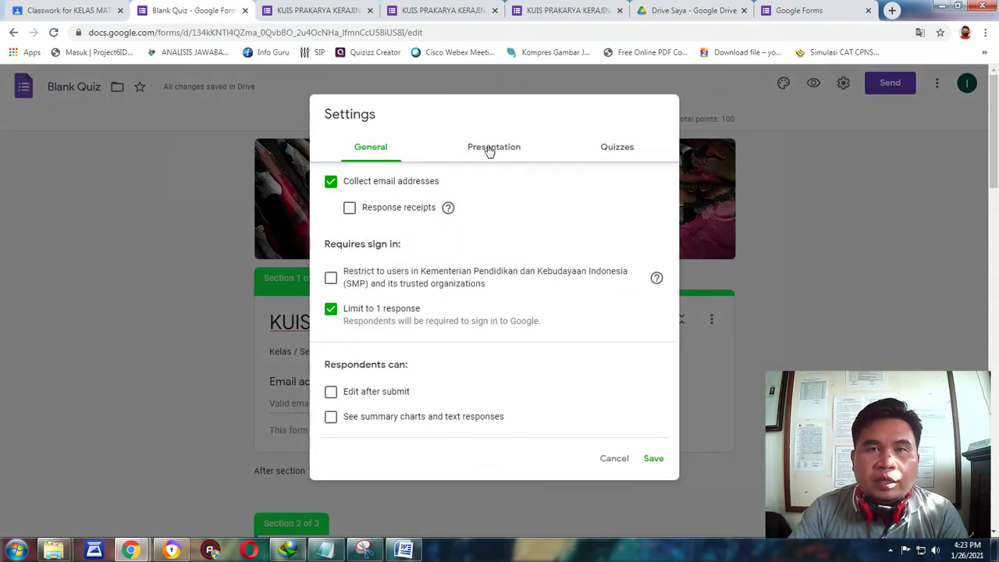
{"action": "left_click", "coordinate": [489, 148]}
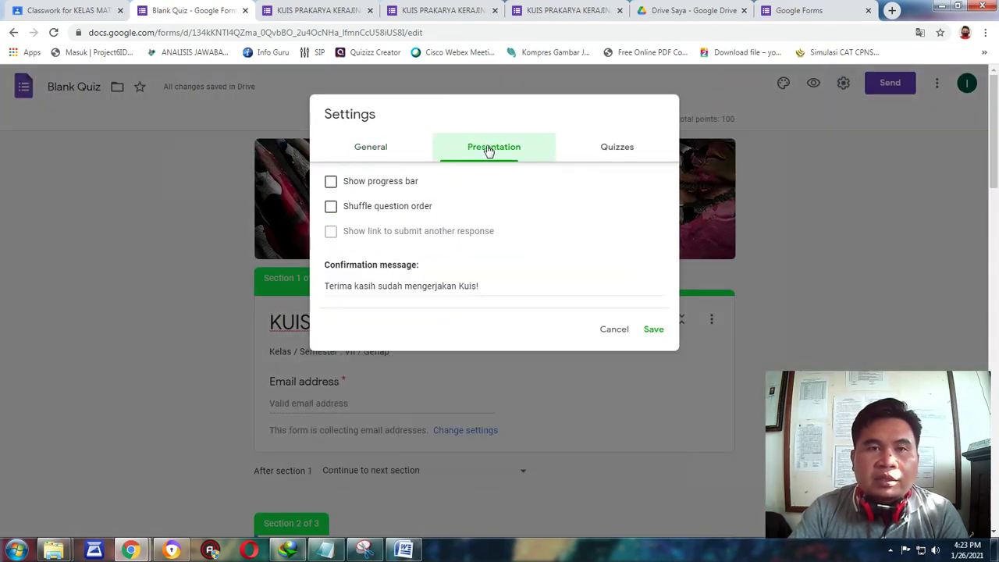
{"action": "left_click", "coordinate": [330, 207]}
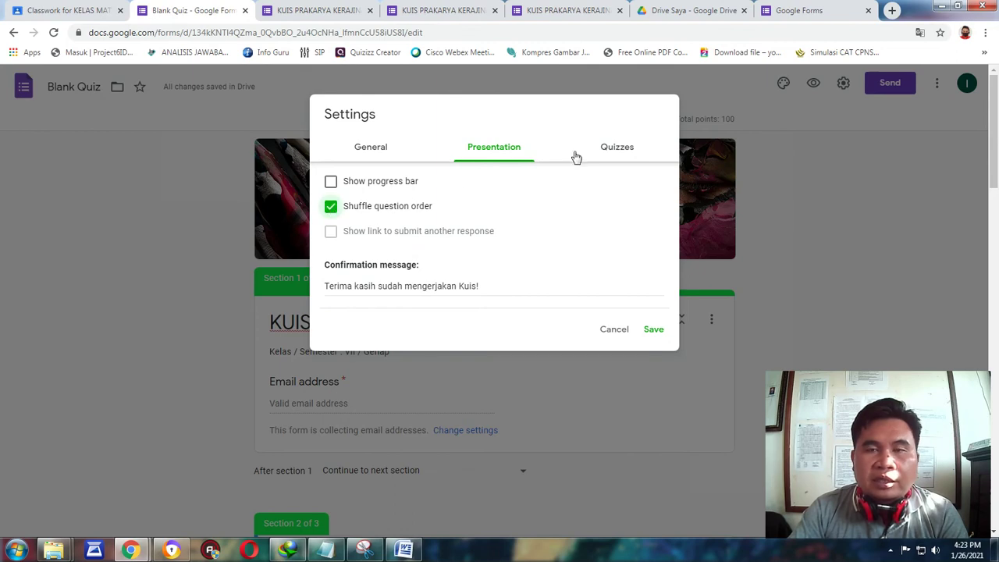
{"action": "left_click", "coordinate": [654, 329]}
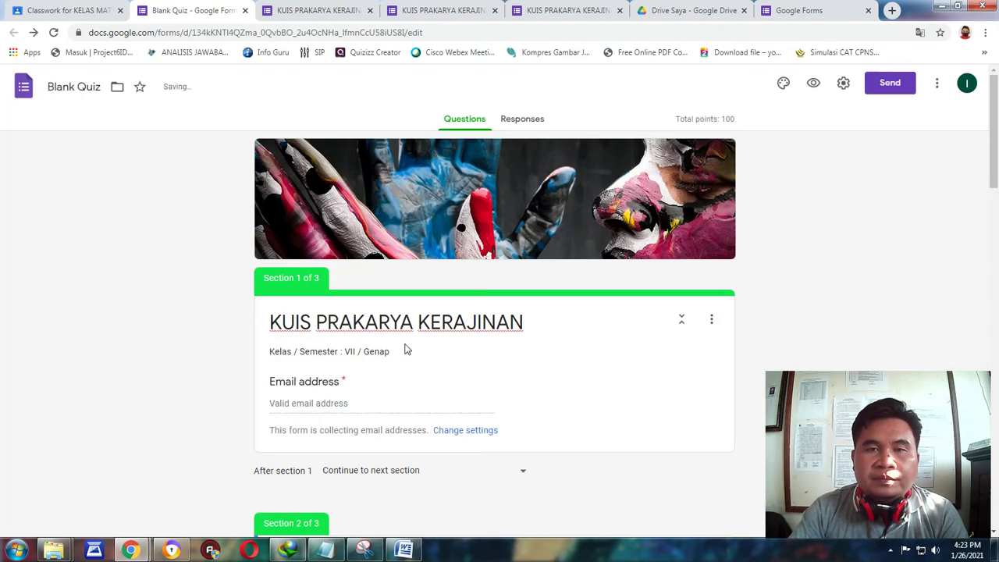
Reload the respondent form, enter the email address, and continue to the identity page.
{"action": "left_click", "coordinate": [319, 8]}
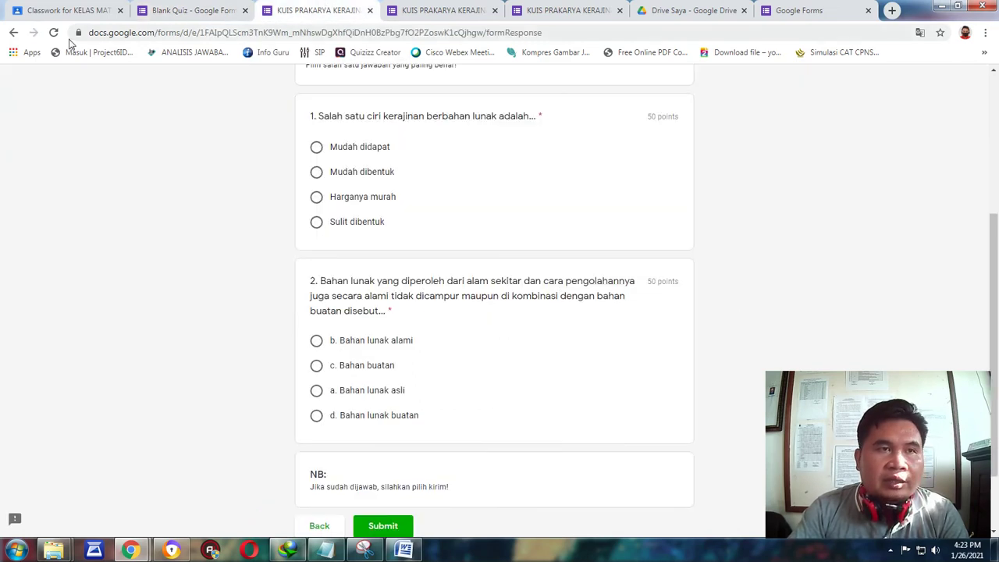
{"action": "left_click", "coordinate": [54, 34]}
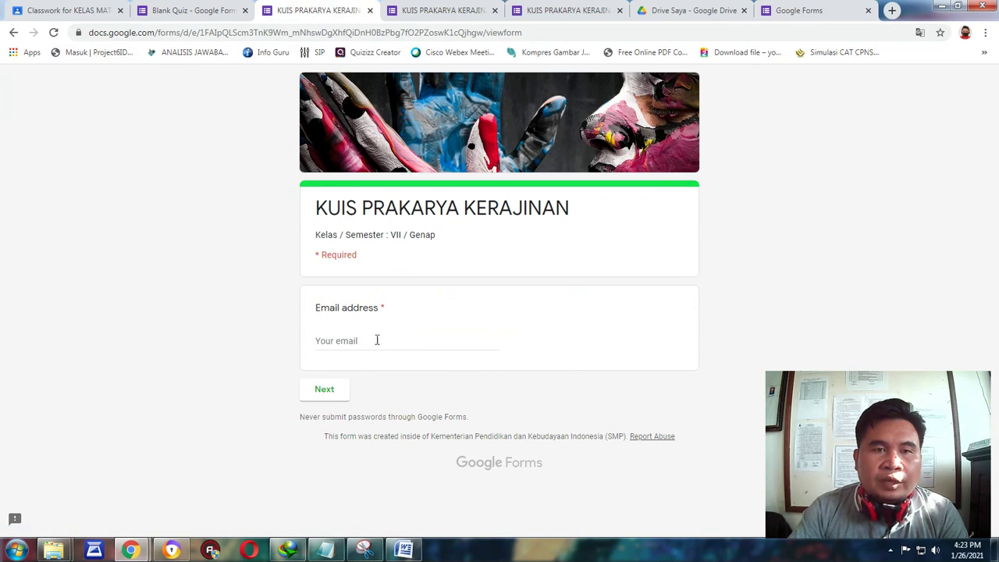
{"action": "left_click", "coordinate": [353, 341]}
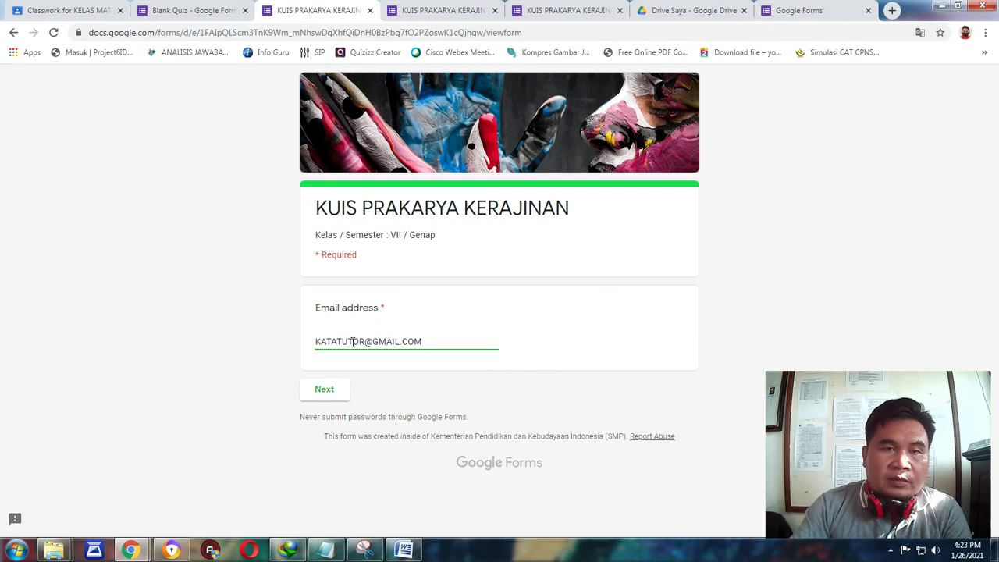
{"action": "left_click", "coordinate": [325, 389]}
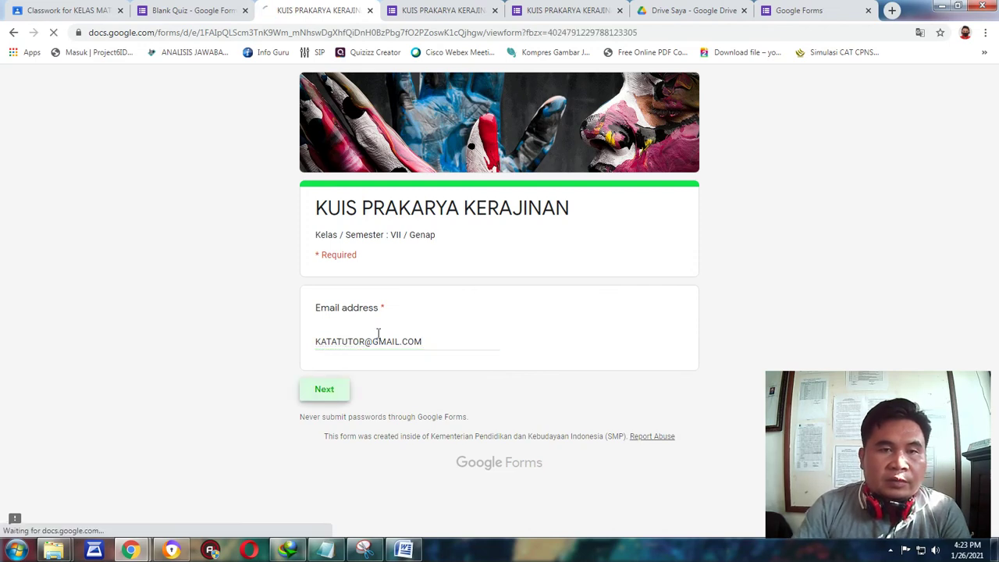
{"action": "scroll", "coordinate": [382, 338], "scroll_direction": "down", "scroll_amount": 3}
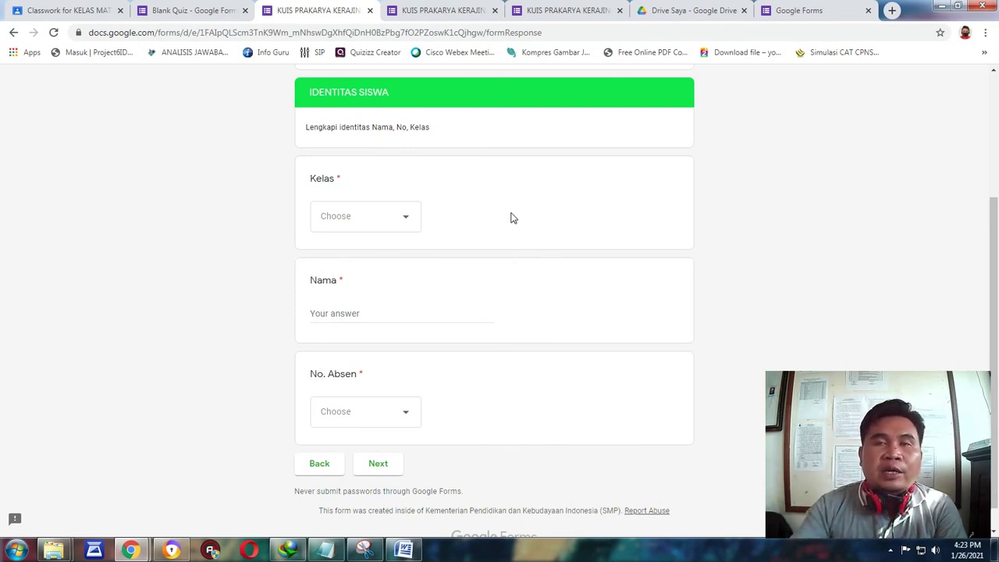
Compare the question order with the editor, then open the Kelas dropdown on the live form.
{"action": "left_click", "coordinate": [191, 11]}
{"action": "scroll", "coordinate": [463, 189], "scroll_direction": "down", "scroll_amount": 4}
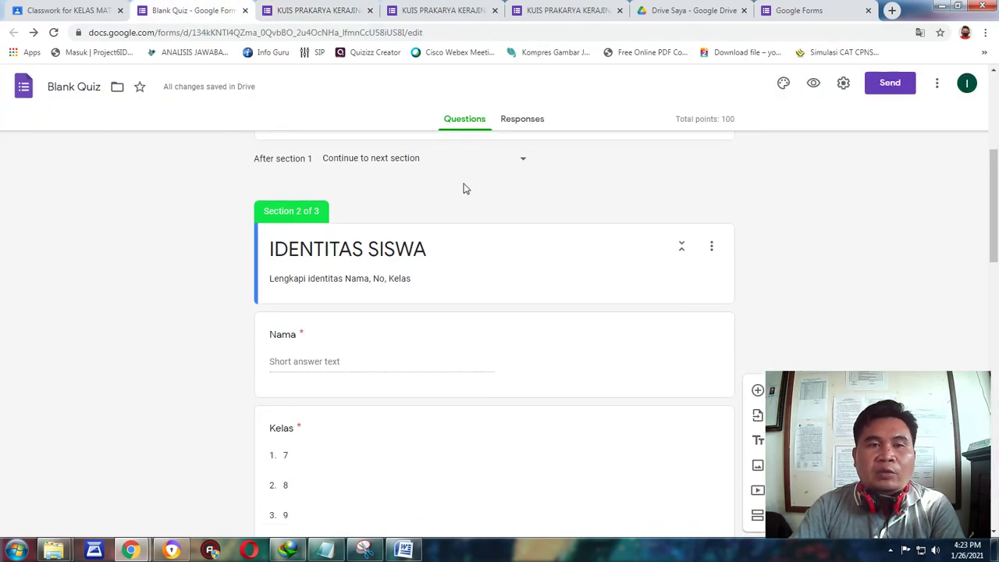
{"action": "scroll", "coordinate": [410, 297], "scroll_direction": "down", "scroll_amount": 3}
{"action": "scroll", "coordinate": [402, 250], "scroll_direction": "up", "scroll_amount": 2}
{"action": "scroll", "coordinate": [386, 257], "scroll_direction": "down", "scroll_amount": 2}
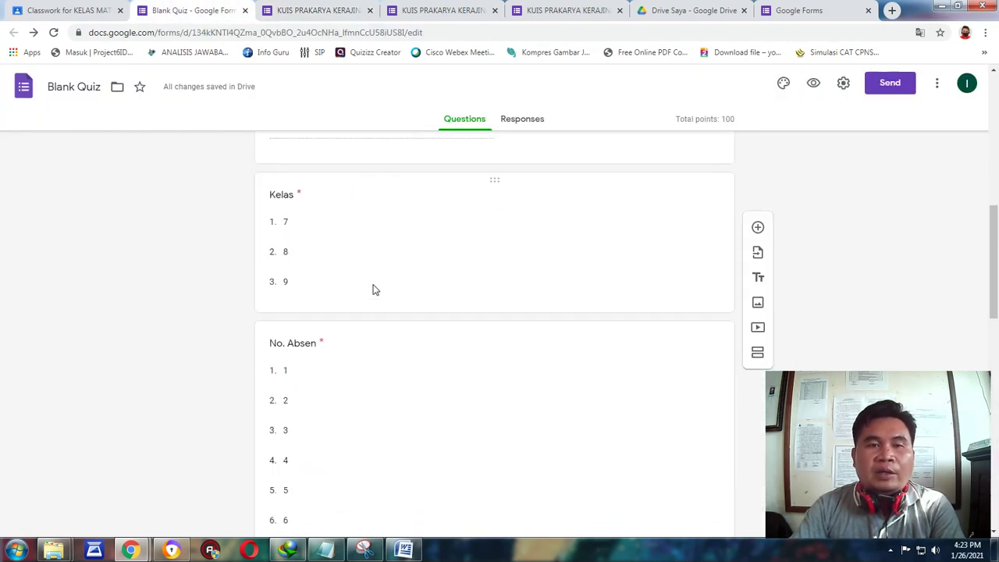
{"action": "scroll", "coordinate": [372, 289], "scroll_direction": "down", "scroll_amount": 1}
{"action": "scroll", "coordinate": [390, 406], "scroll_direction": "up", "scroll_amount": 3}
{"action": "left_click", "coordinate": [322, 6]}
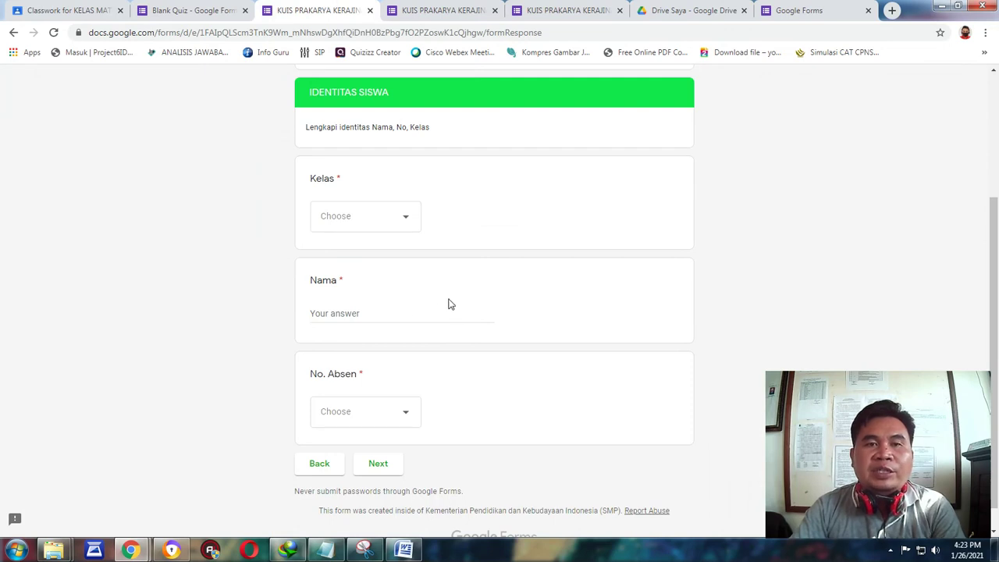
{"action": "left_click", "coordinate": [401, 223]}
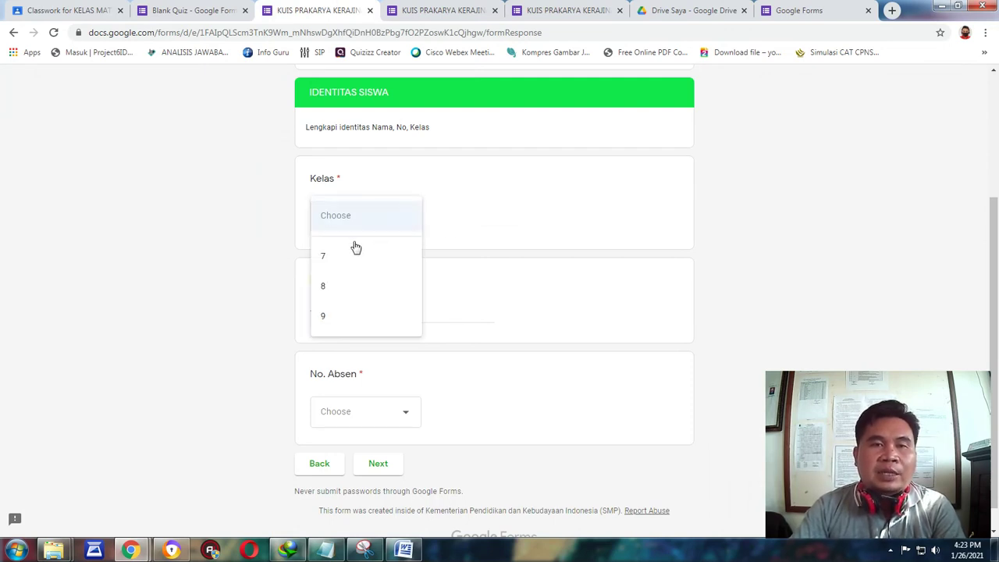